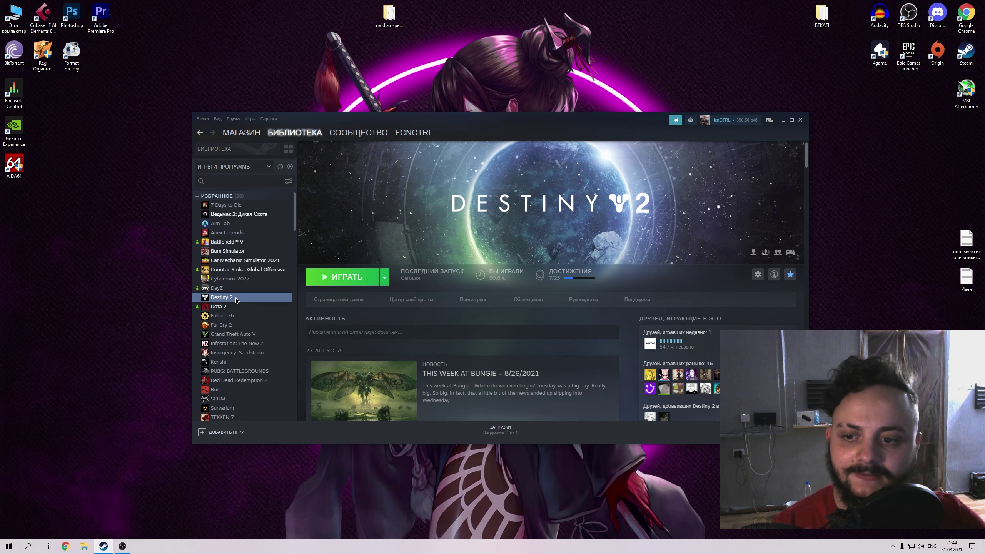
Open Destiny 2's installation folder from the local files section of its properties in the Steam library.
{"action": "right_click", "coordinate": [237, 300]}
{"action": "left_click", "coordinate": [255, 347]}
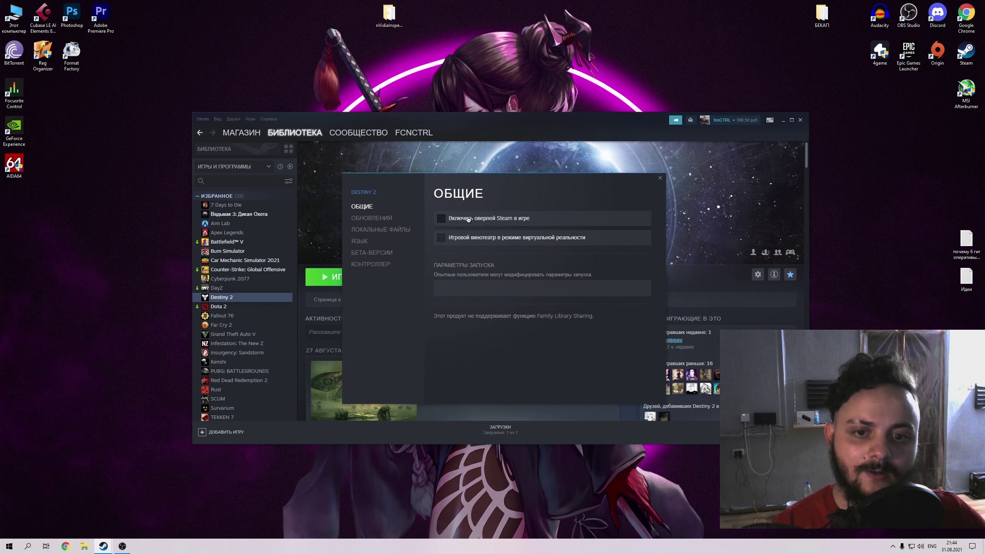
{"action": "left_click", "coordinate": [381, 230]}
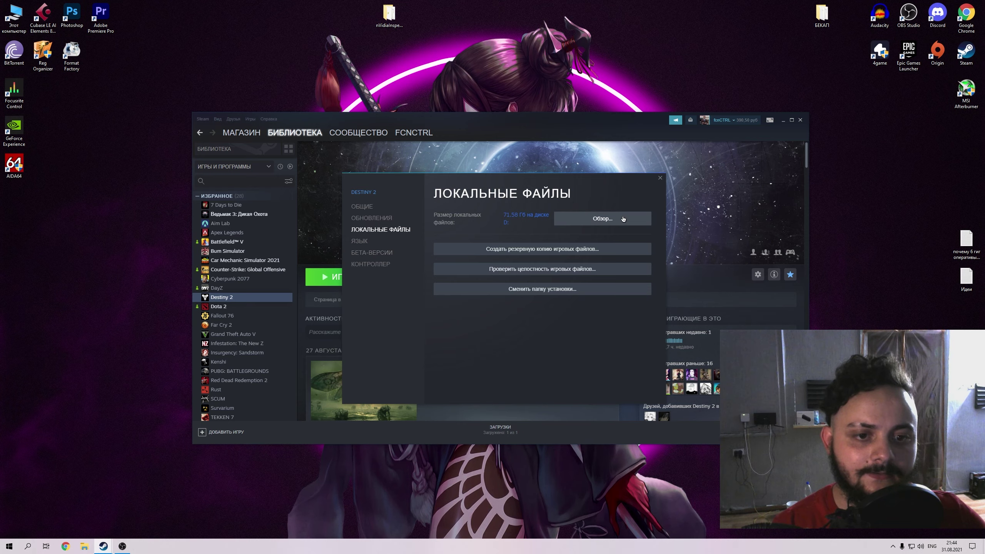
{"action": "left_click", "coordinate": [602, 218]}
Disable fullscreen optimizations in the compatibility properties of the destiny2 application file.
{"action": "left_click", "coordinate": [515, 286]}
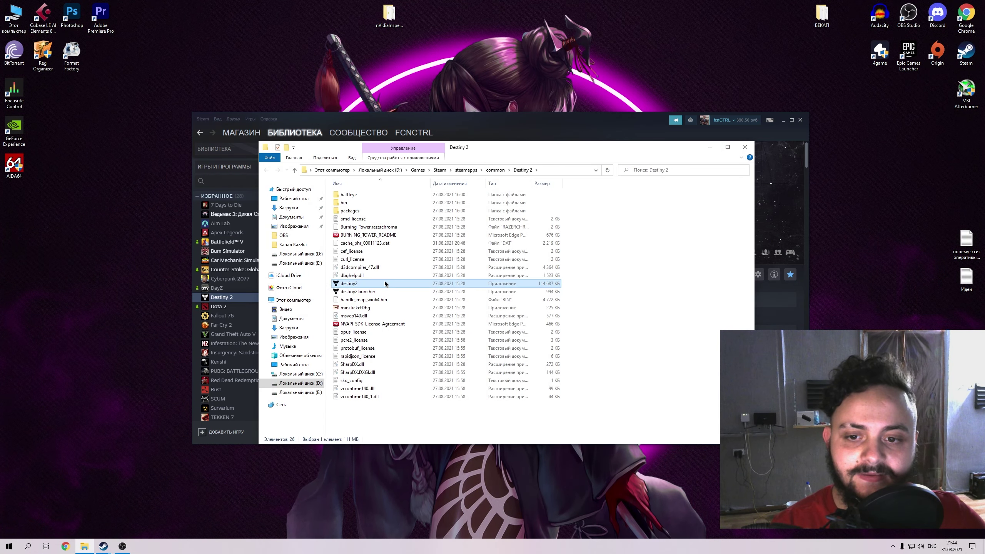
{"action": "right_click", "coordinate": [364, 281]}
{"action": "left_click", "coordinate": [396, 461]}
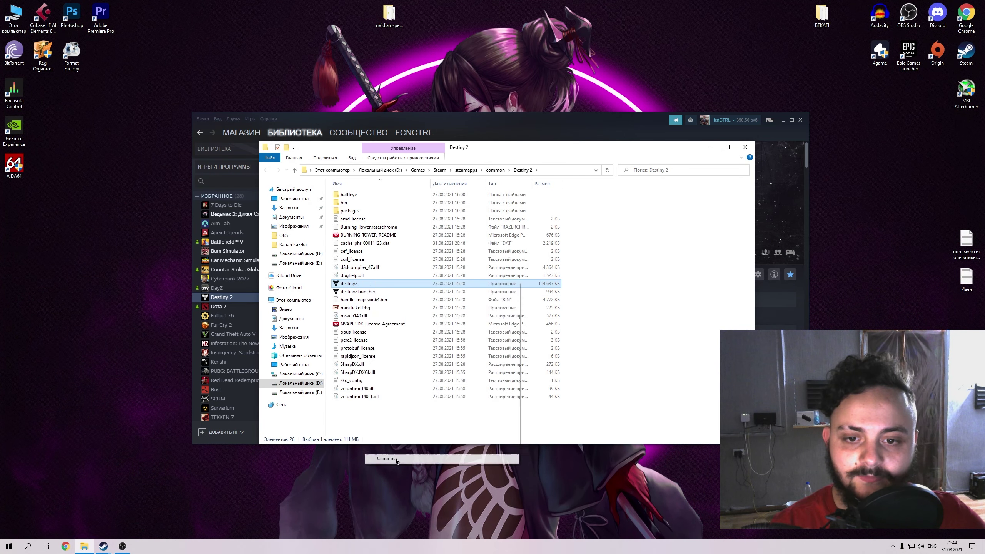
{"action": "left_click", "coordinate": [431, 220]}
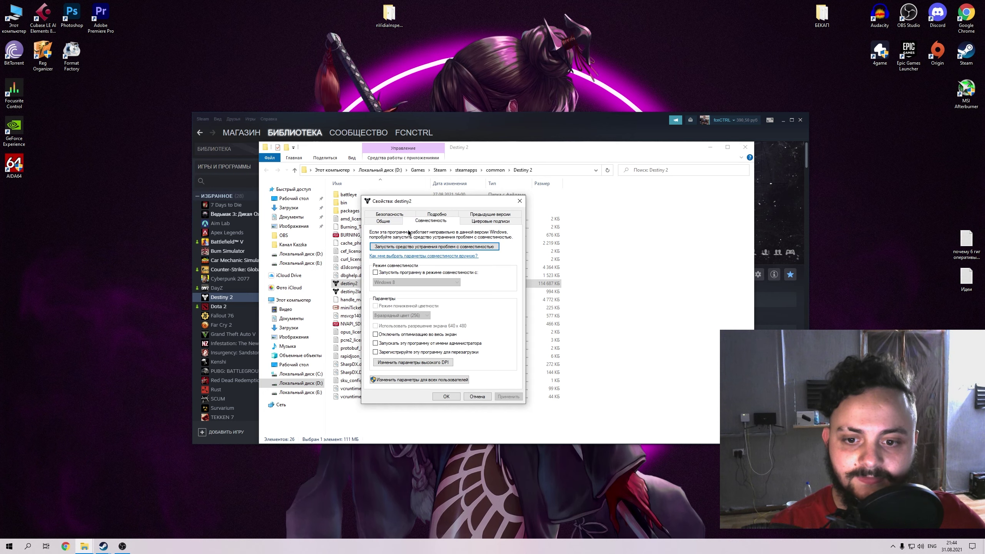
{"action": "left_click", "coordinate": [393, 335]}
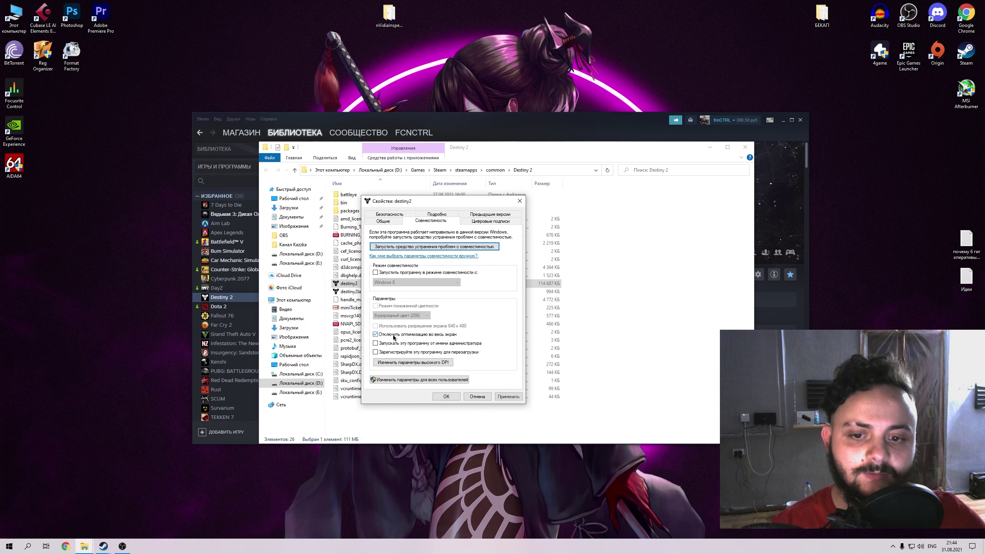
Override destiny2's high-DPI scaling mode with scaling performed by Приложение, and apply the compatibility changes.
{"action": "left_click", "coordinate": [403, 362]}
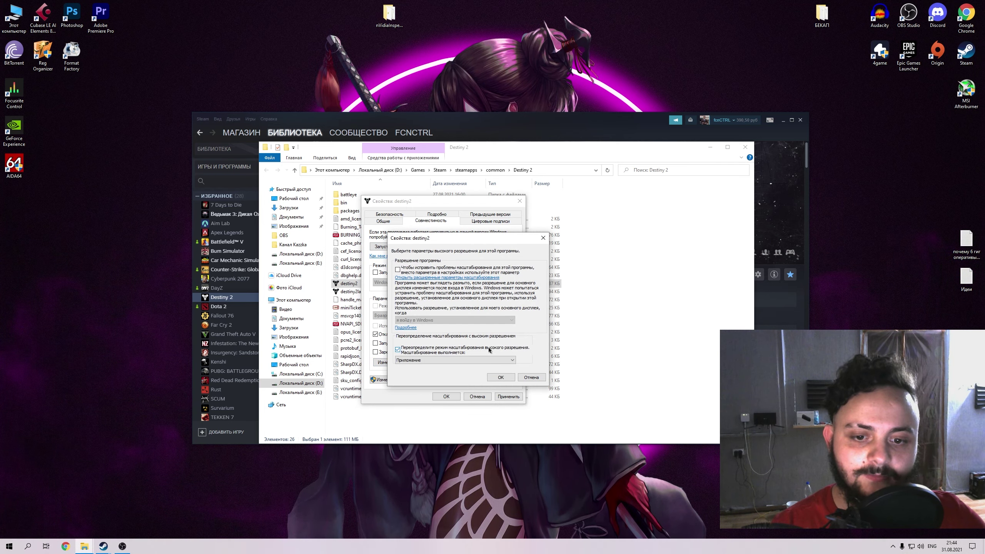
{"action": "left_click", "coordinate": [501, 377]}
{"action": "left_click", "coordinate": [508, 396]}
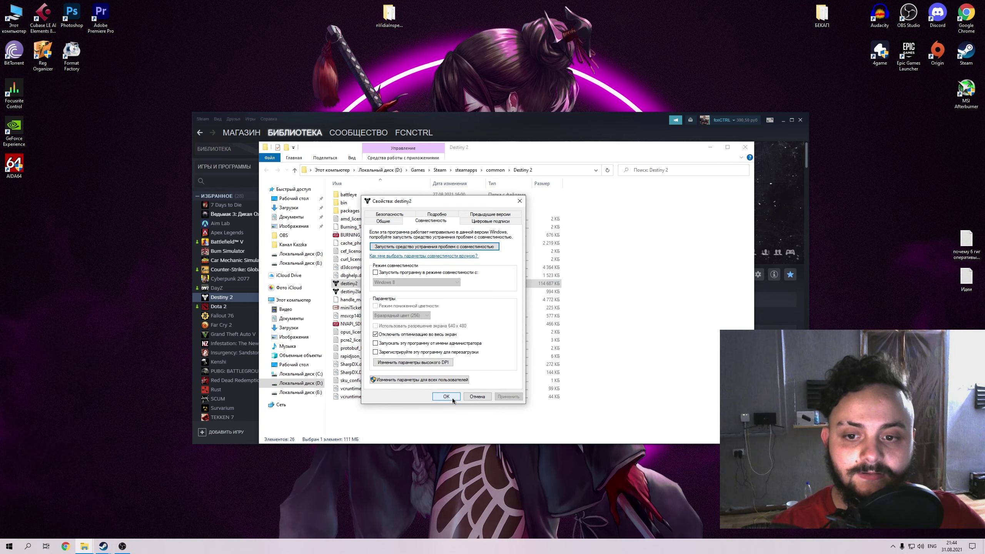
{"action": "left_click", "coordinate": [446, 397]}
Copy the full path of the Destiny 2 game folder.
{"action": "left_click", "coordinate": [365, 171]}
{"action": "key", "text": "ctrl+c"}
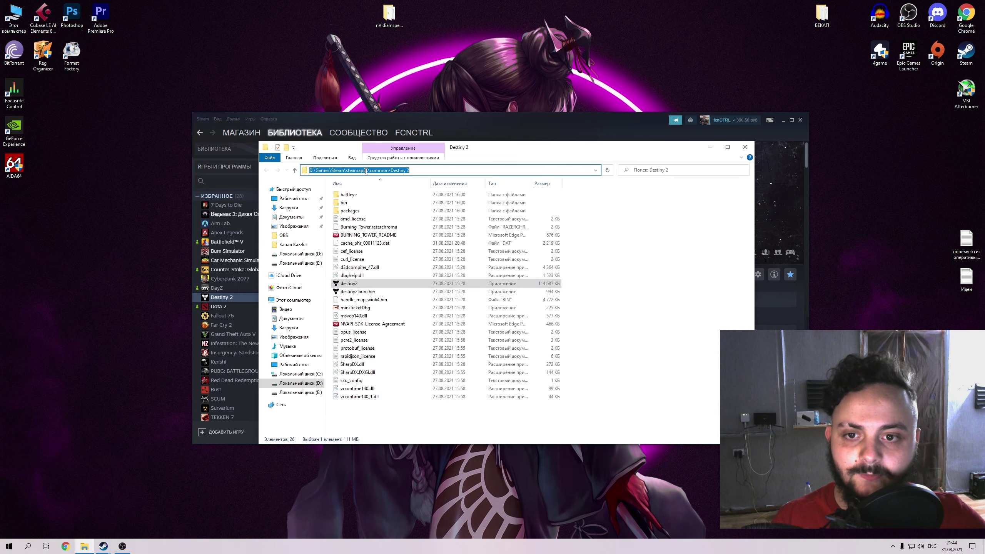
{"action": "right_click", "coordinate": [378, 171]}
{"action": "left_click", "coordinate": [403, 203]}
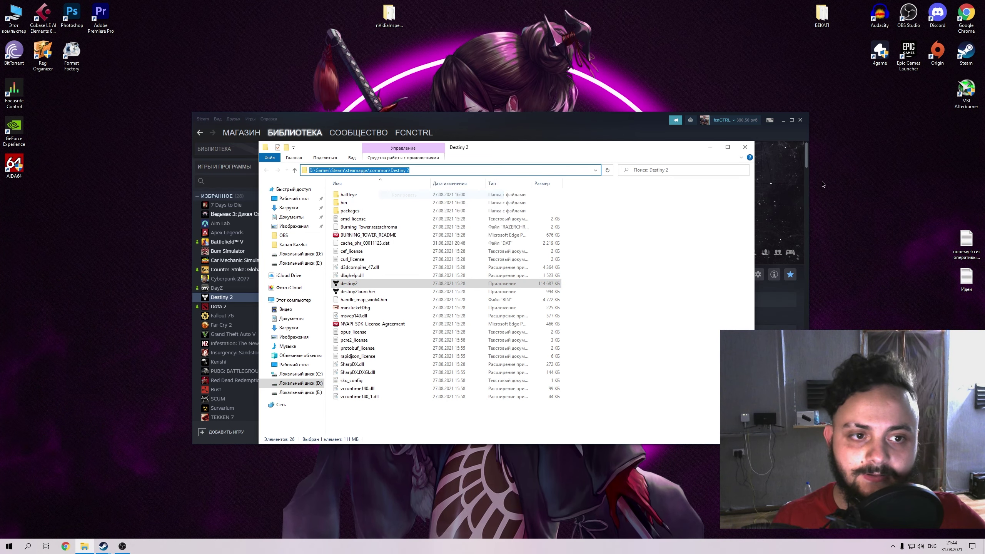
Find the Windows graphics settings by searching for "настройки графики" and turn on hardware-accelerated GPU scheduling.
{"action": "key", "text": "super+d"}
{"action": "left_click", "coordinate": [27, 547]}
{"action": "key", "text": "alt+shift"}
{"action": "type", "text": "настройки графики"}
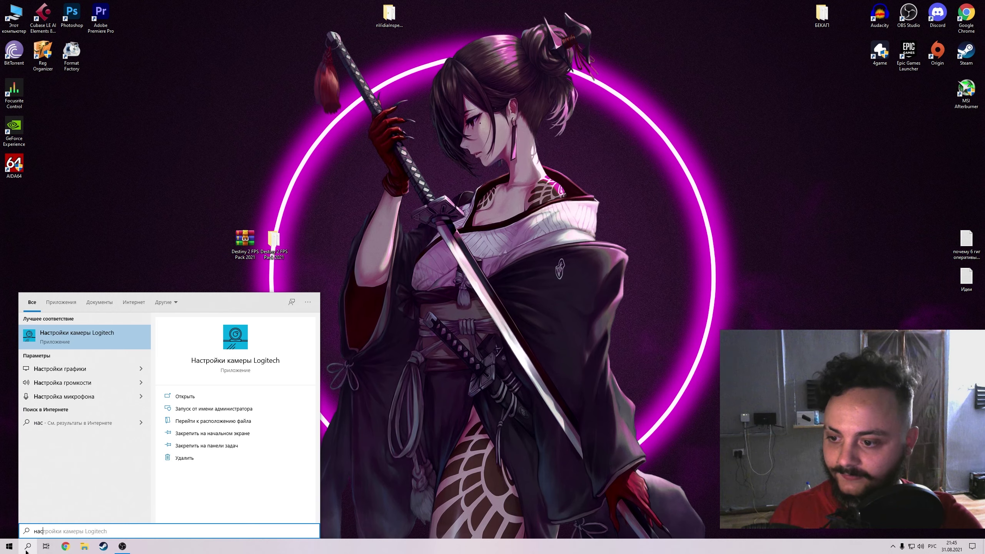
{"action": "key", "text": "Return"}
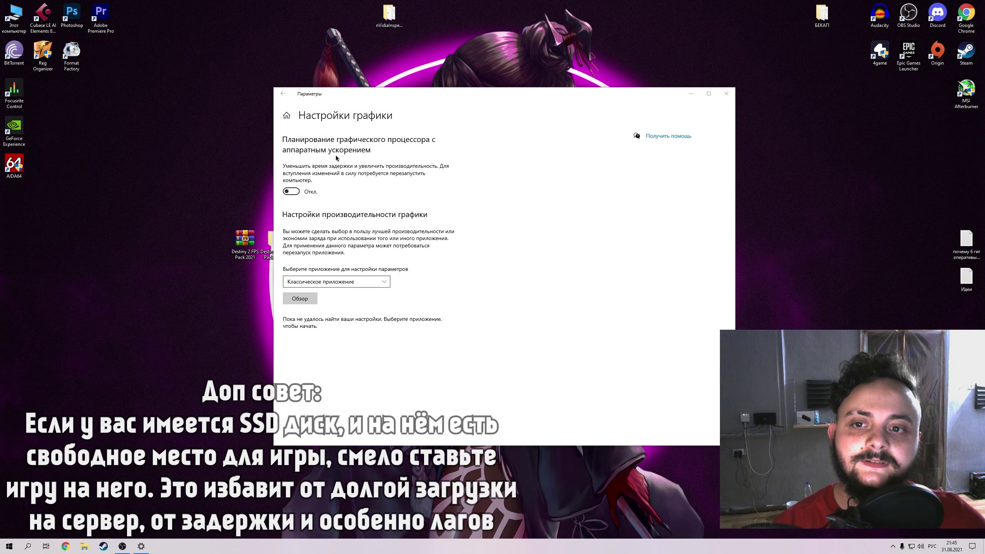
{"action": "left_click", "coordinate": [292, 192]}
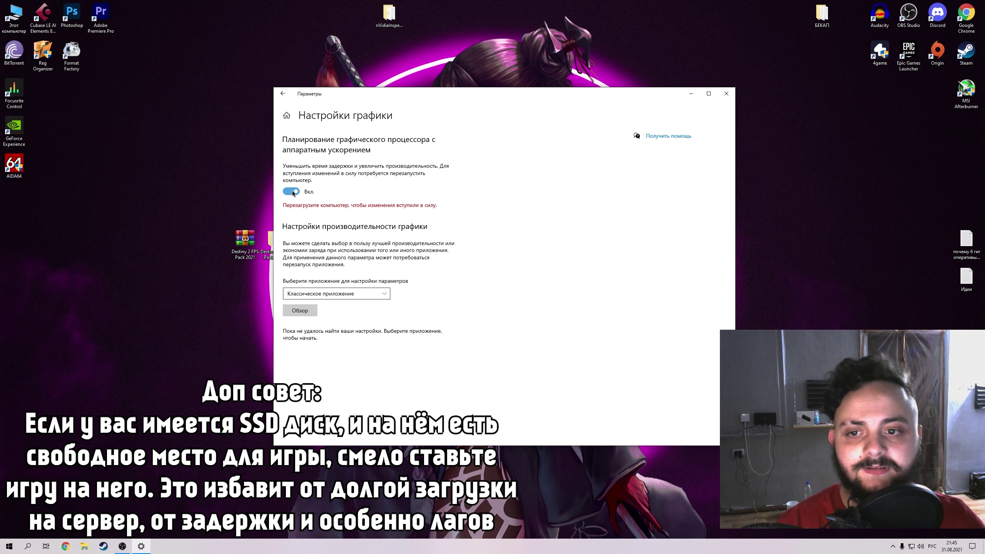
Add destiny2 from the copied folder path to the graphics performance list and save its preference as Высокая производительность.
{"action": "left_click", "coordinate": [300, 310]}
{"action": "left_click", "coordinate": [574, 107]}
{"action": "key", "text": "ctrl+v"}
{"action": "key", "text": "Return"}
{"action": "left_click", "coordinate": [374, 167]}
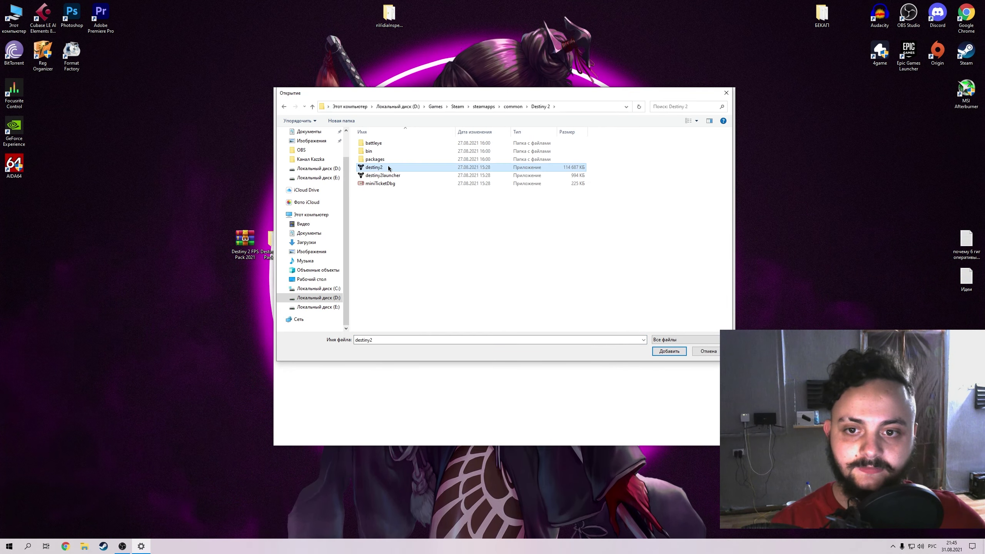
{"action": "left_click", "coordinate": [669, 351]}
{"action": "left_click", "coordinate": [393, 360]}
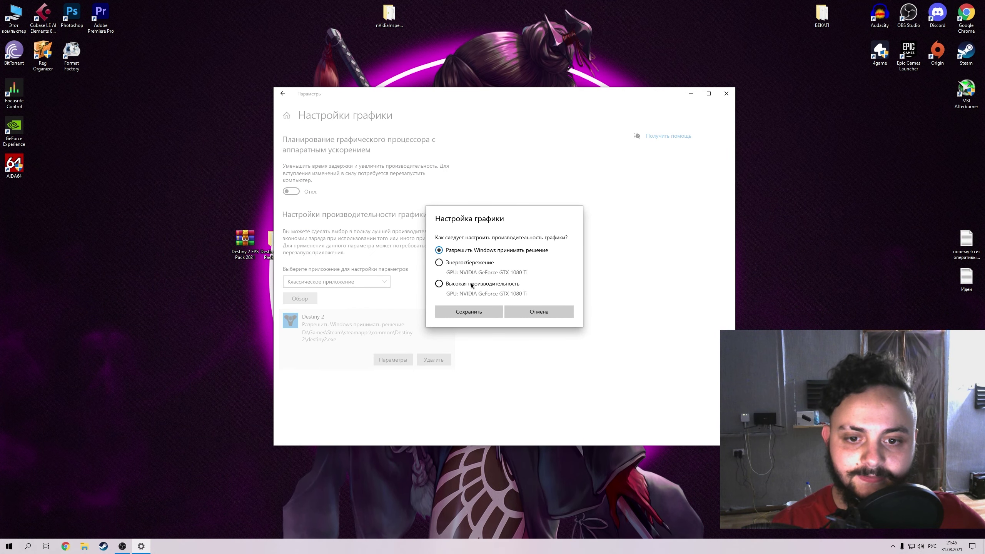
{"action": "left_click", "coordinate": [469, 312]}
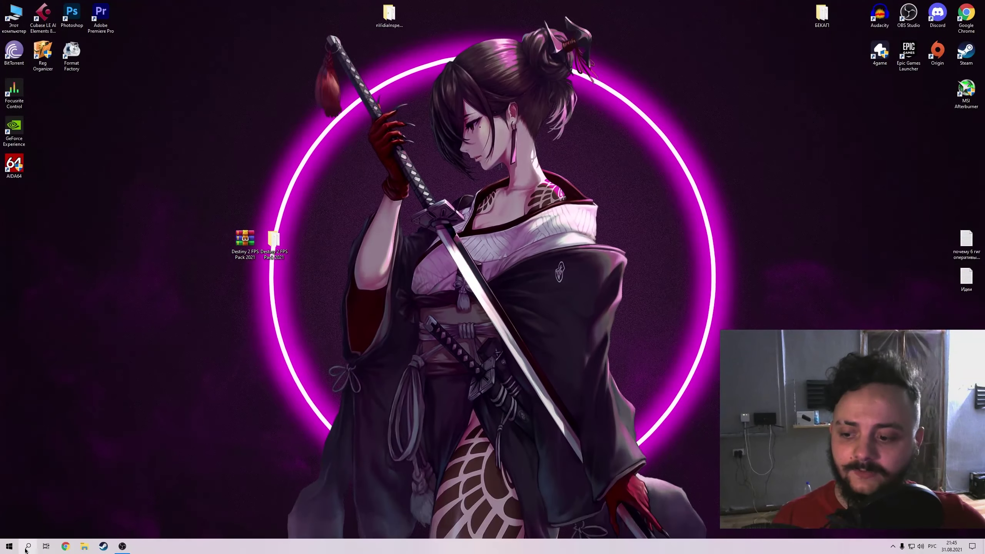
Open Параметры режима игры and check the Game Mode, Clips and Xbox Game Bar settings.
{"action": "left_click", "coordinate": [27, 546]}
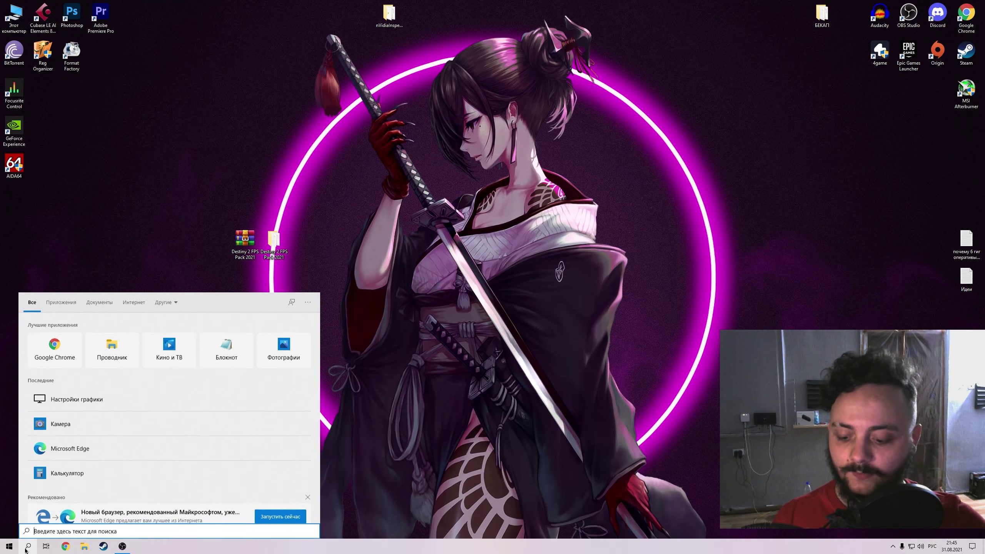
{"action": "type", "text": "параметры"}
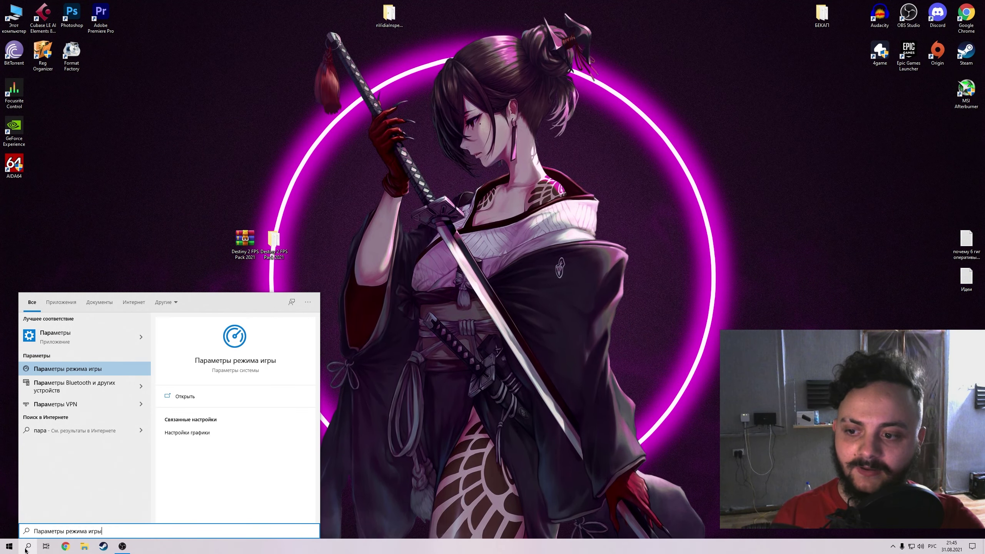
{"action": "key", "text": "Return"}
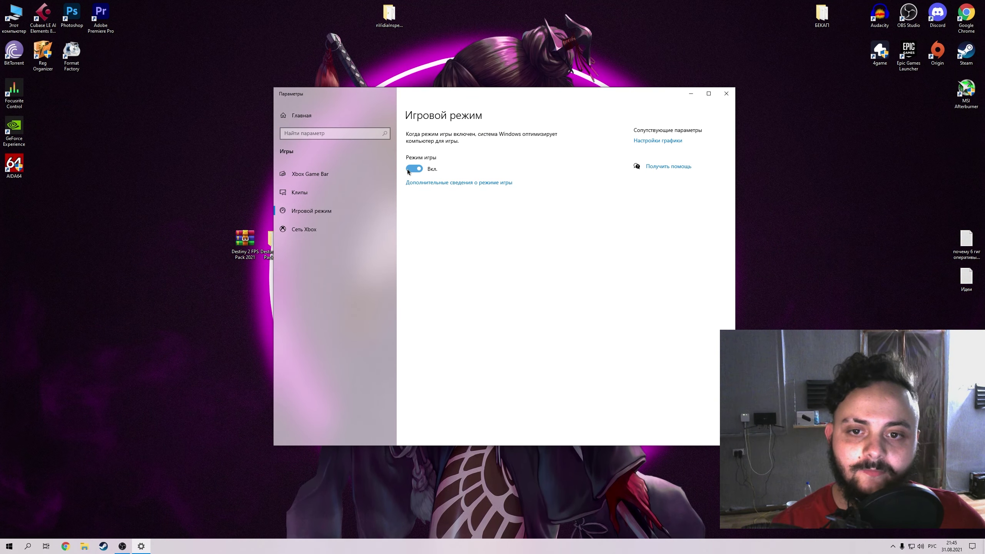
{"action": "left_click", "coordinate": [327, 197]}
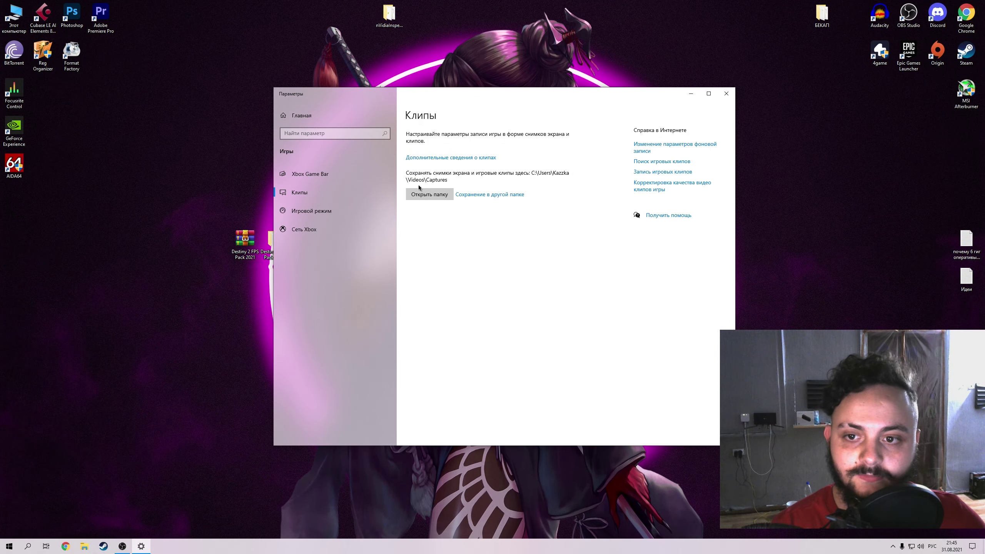
{"action": "left_click", "coordinate": [312, 174]}
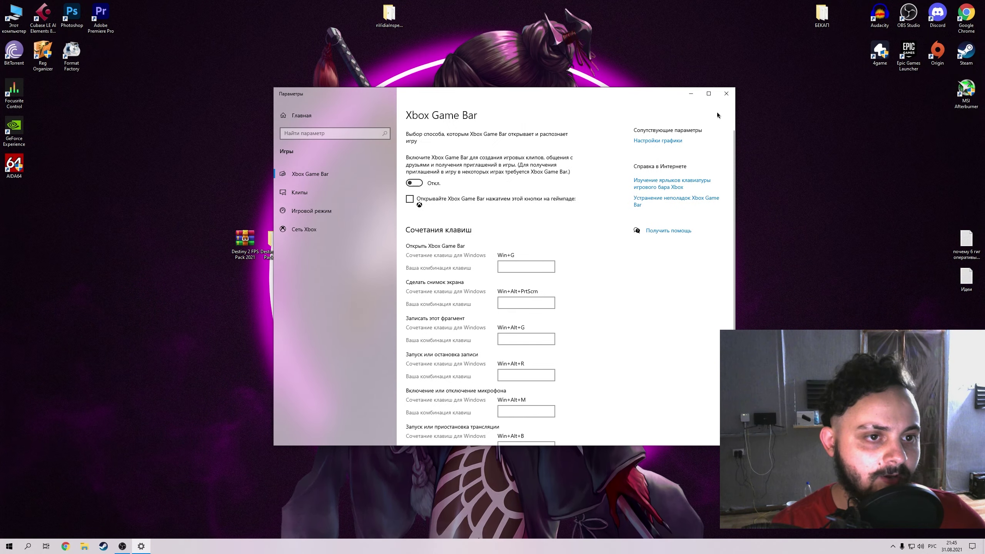
{"action": "left_click", "coordinate": [725, 94]}
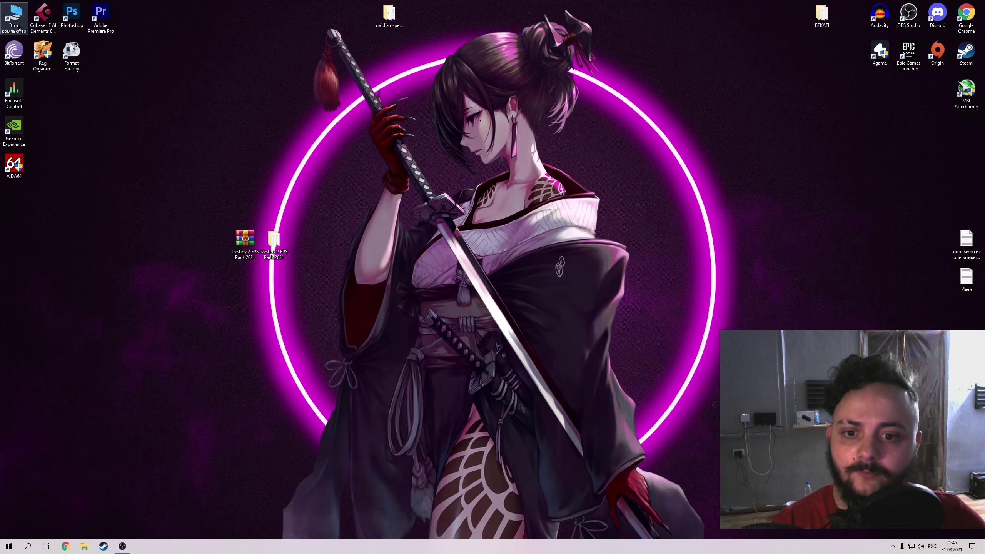
Open the current account's profile folder inside Пользователи on Local Disk (C:).
{"action": "double_click", "coordinate": [14, 17]}
{"action": "double_click", "coordinate": [384, 258]}
{"action": "double_click", "coordinate": [355, 232]}
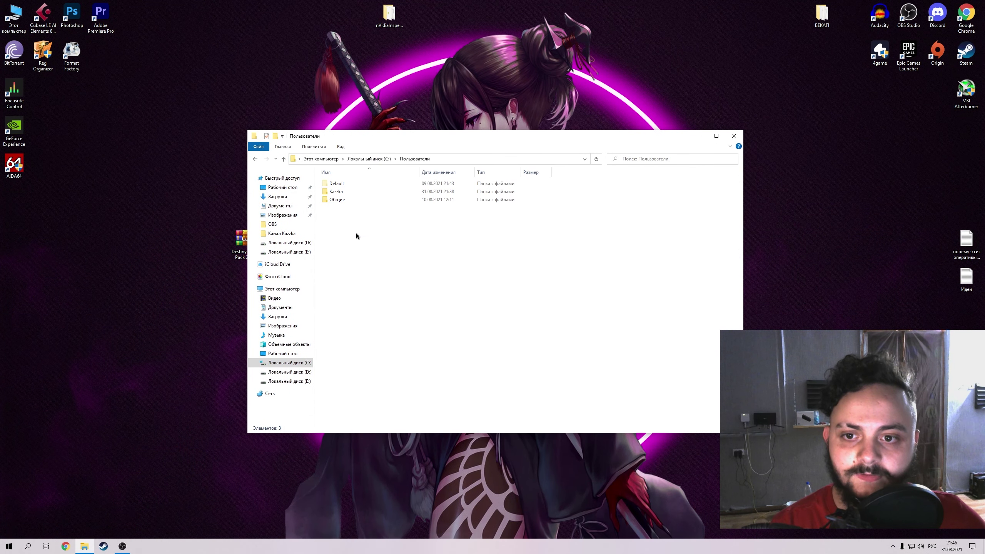
{"action": "double_click", "coordinate": [346, 189]}
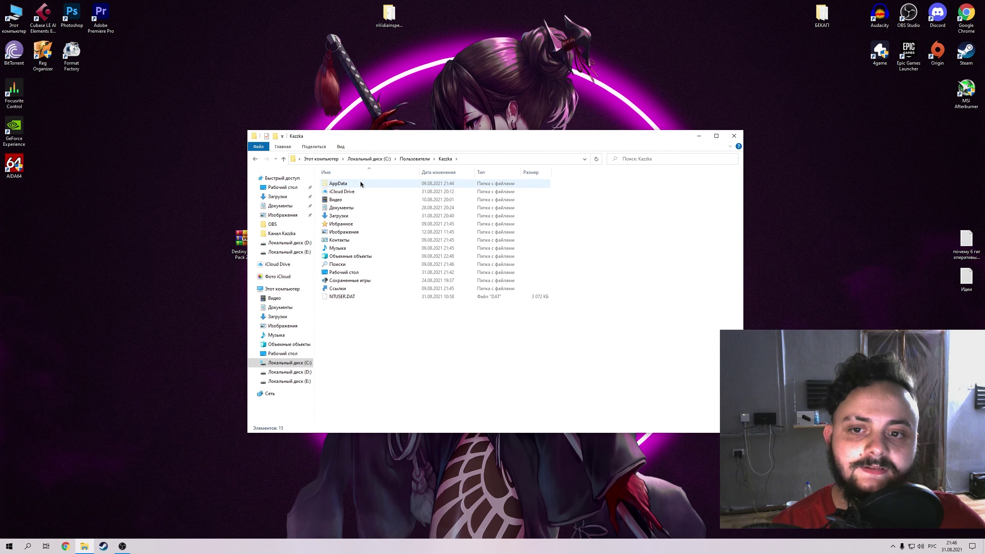
Check the folder view option for showing hidden items, which the AppData folder requires.
{"action": "left_click", "coordinate": [360, 183]}
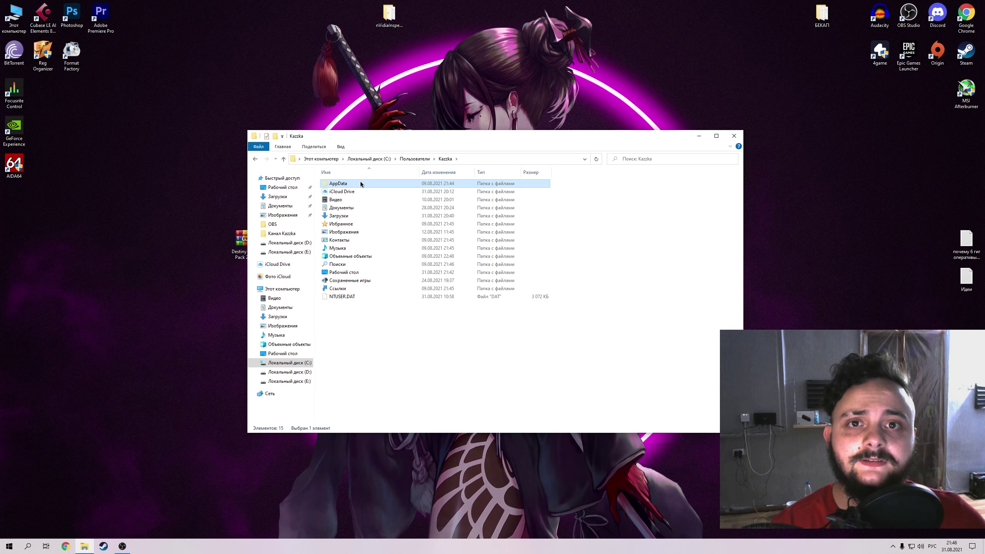
{"action": "left_click", "coordinate": [340, 147]}
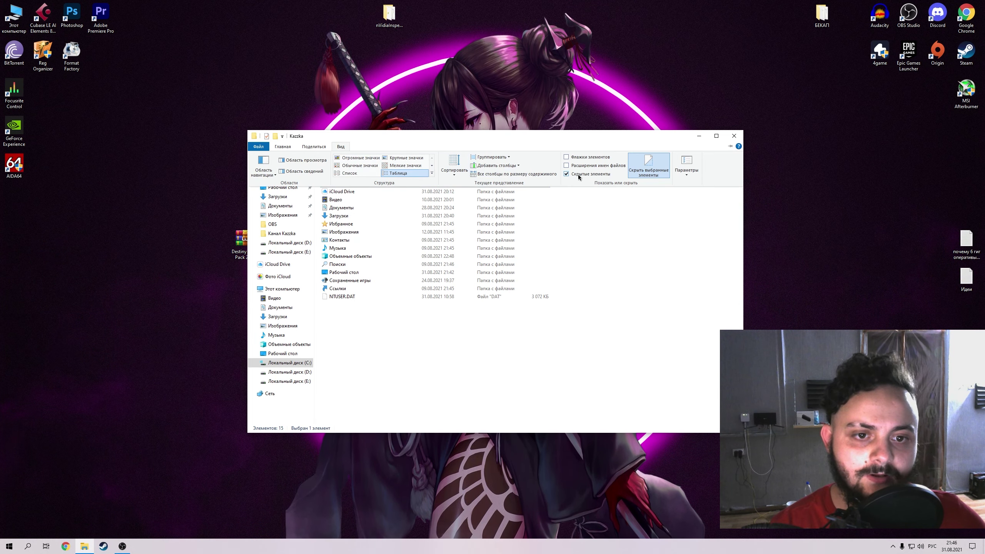
{"action": "left_click", "coordinate": [609, 260]}
Open the Temp folder inside AppData\Local.
{"action": "double_click", "coordinate": [351, 183]}
{"action": "double_click", "coordinate": [351, 191]}
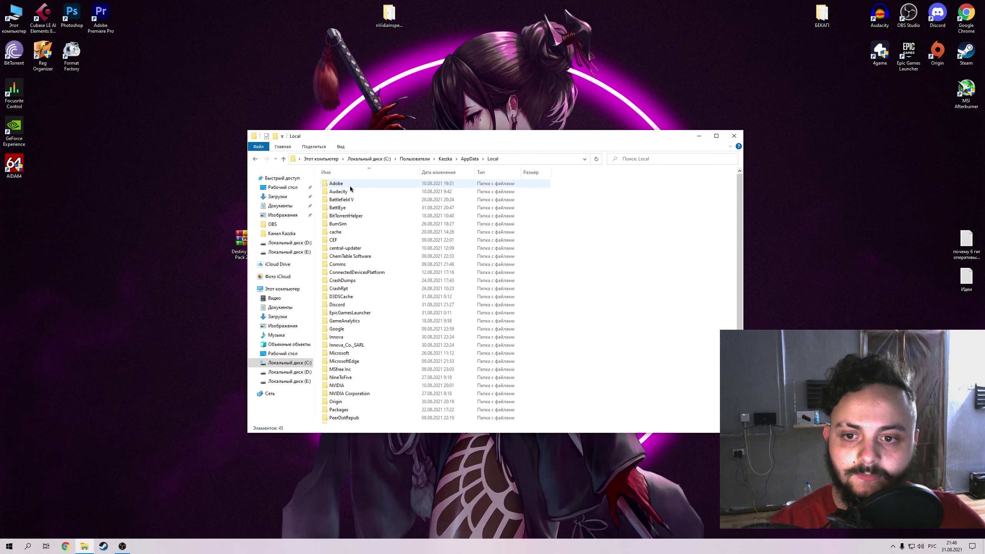
{"action": "scroll", "coordinate": [399, 319], "scroll_direction": "down", "scroll_amount": 3}
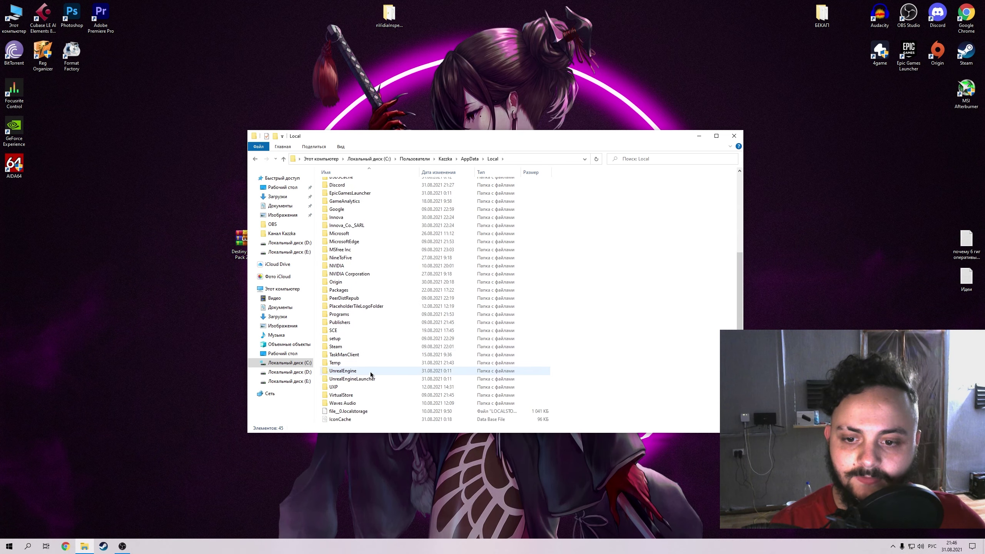
{"action": "double_click", "coordinate": [341, 364]}
Delete all files and folders in the Temp folder and close its window.
{"action": "key", "text": "ctrl+a"}
{"action": "scroll", "coordinate": [404, 232], "scroll_direction": "down", "scroll_amount": 8}
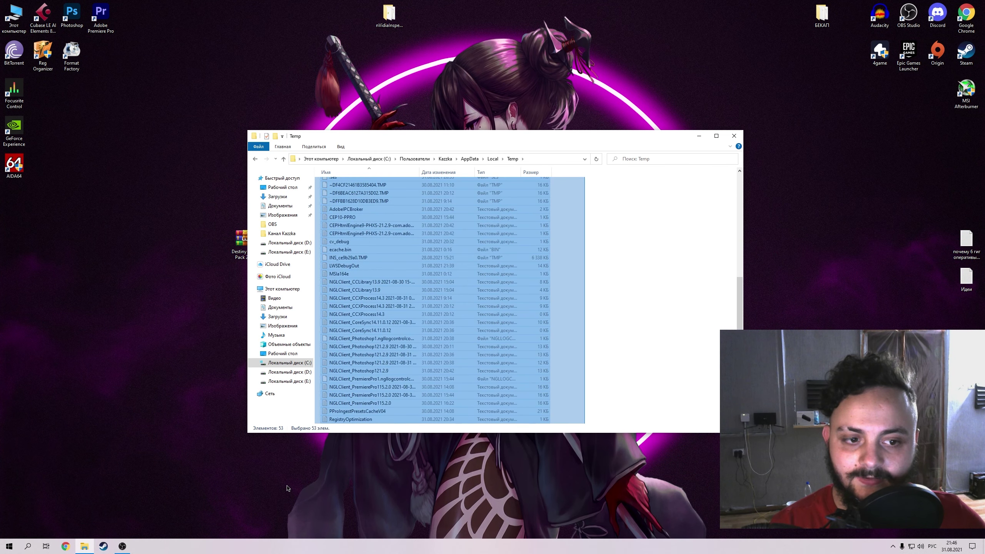
{"action": "right_click", "coordinate": [409, 214]}
{"action": "left_click", "coordinate": [440, 322]}
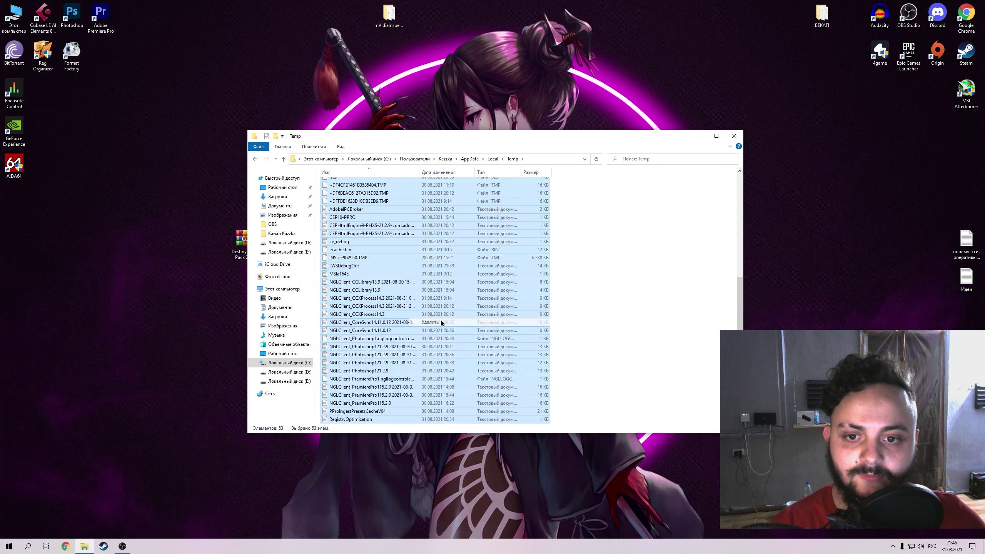
{"action": "key", "text": "Escape"}
{"action": "left_click", "coordinate": [734, 135]}
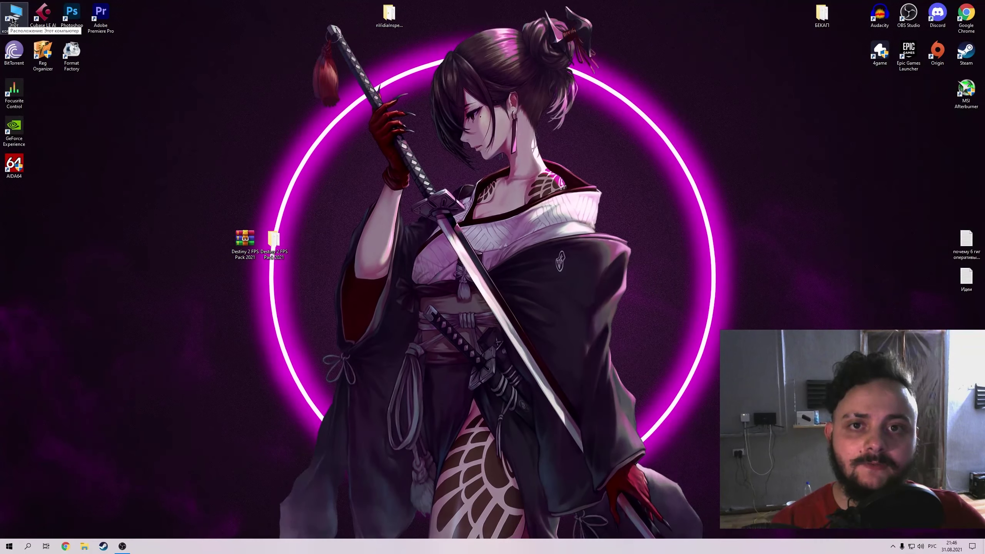
Open the drive optimization tool from the properties of Local Disk (C:).
{"action": "double_click", "coordinate": [14, 18]}
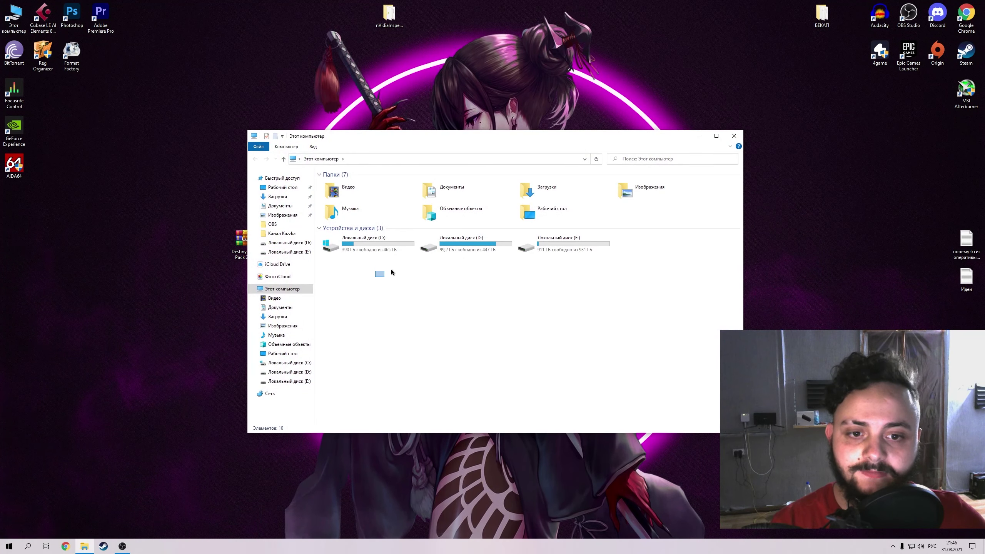
{"action": "right_click", "coordinate": [380, 246]}
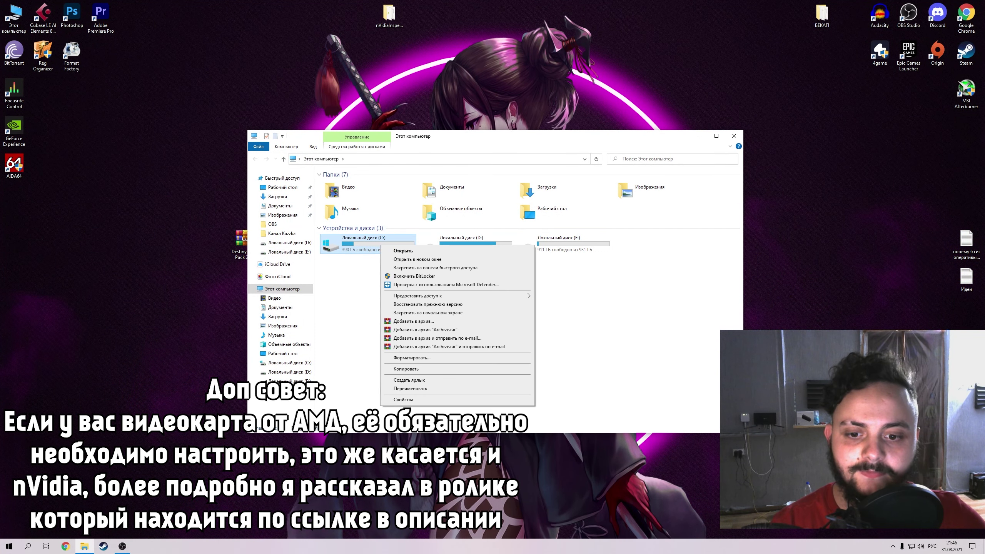
{"action": "left_click", "coordinate": [403, 399]}
{"action": "left_click", "coordinate": [428, 230]}
{"action": "left_click", "coordinate": [472, 305]}
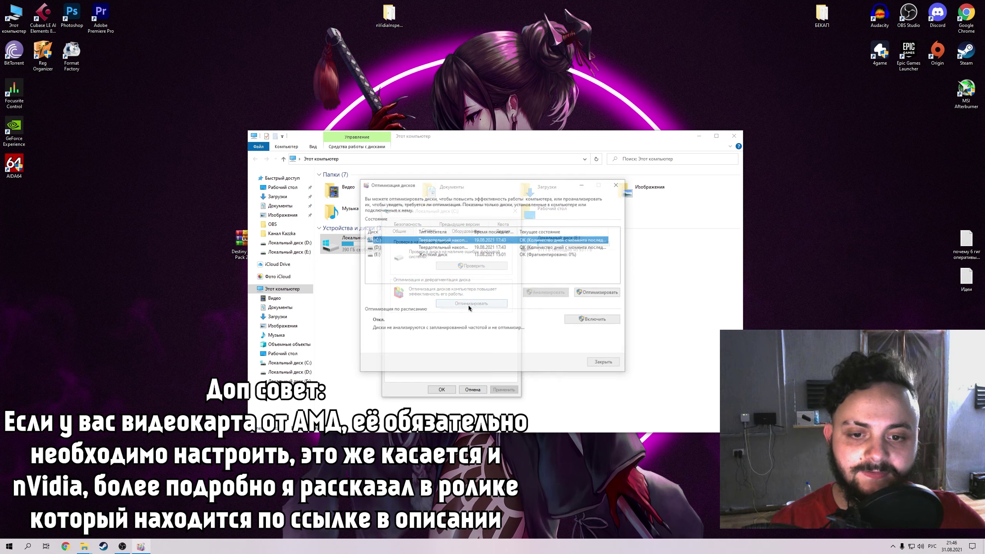
Examine the media type and optimization options of drives C:, D: and E: in the drive list.
{"action": "left_click_drag", "start_coordinate": [440, 273], "coordinate": [428, 248]}
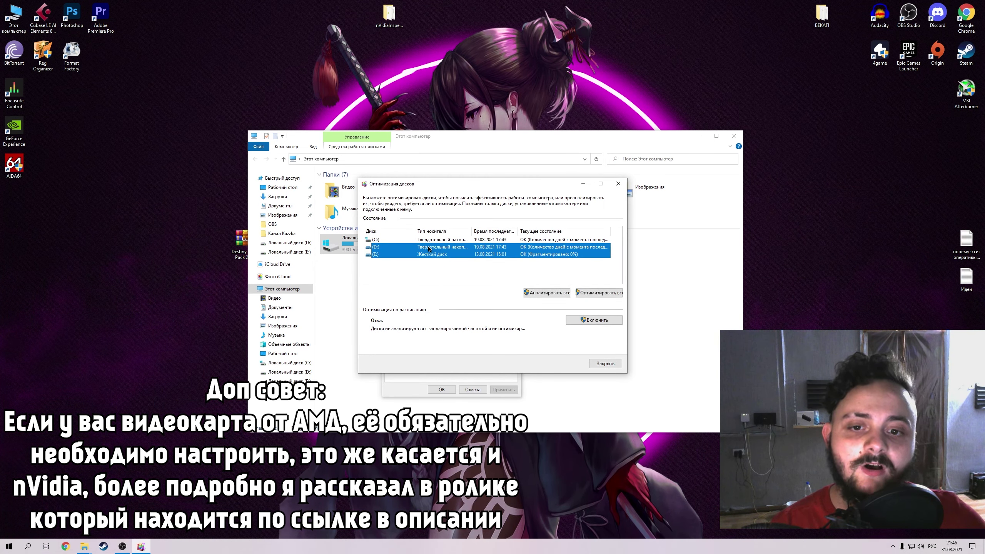
{"action": "left_click", "coordinate": [444, 274]}
{"action": "left_click", "coordinate": [424, 240]}
{"action": "left_click", "coordinate": [425, 246], "text": "shift"}
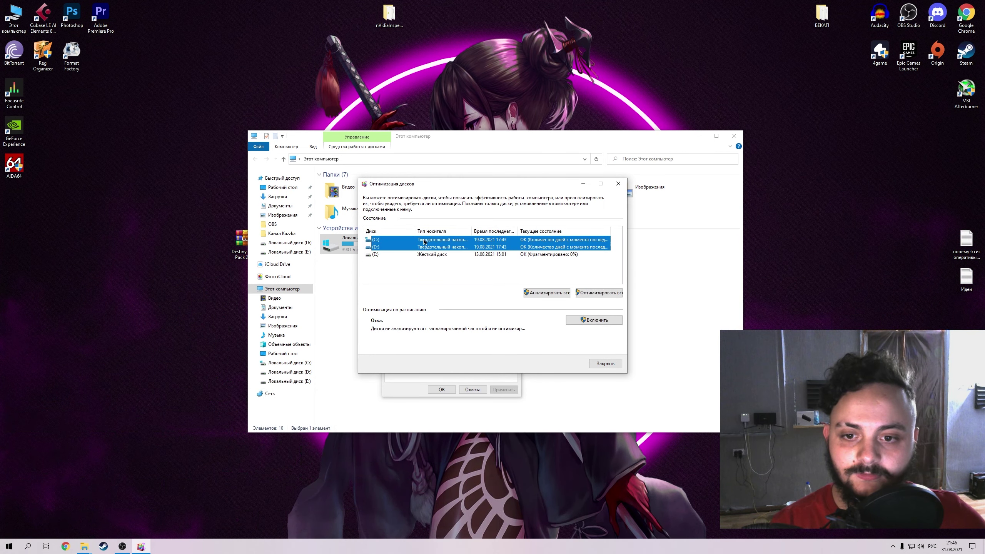
{"action": "left_click", "coordinate": [406, 247]}
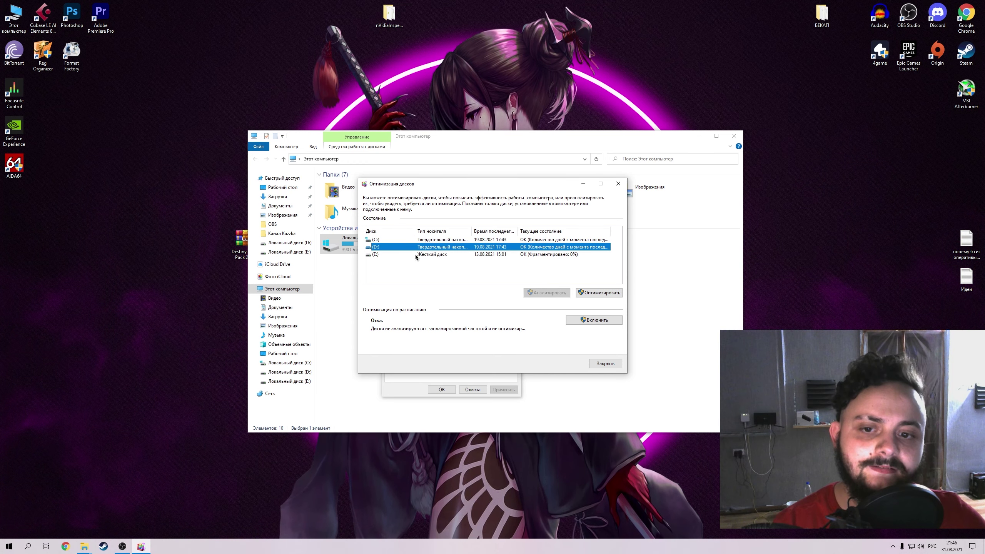
{"action": "left_click", "coordinate": [415, 254]}
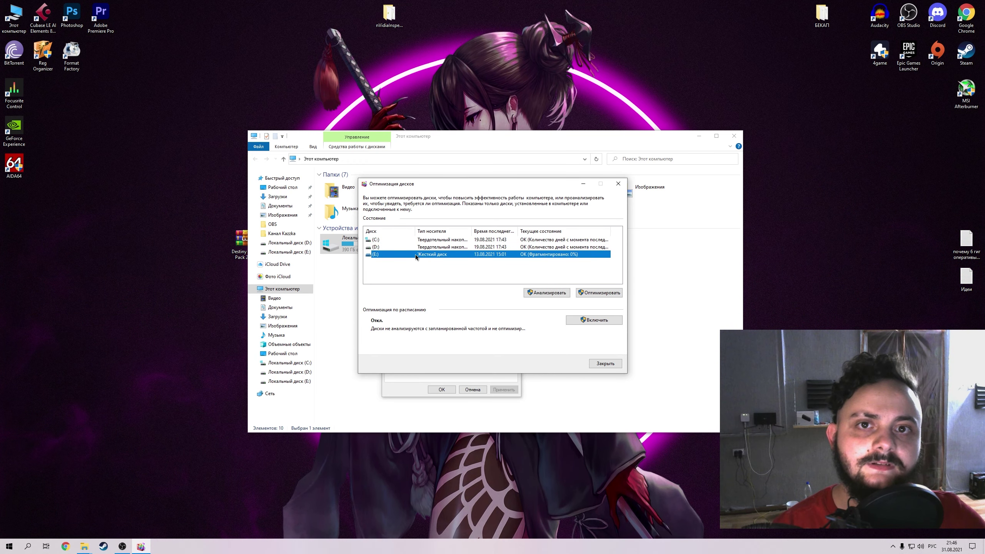
{"action": "left_click", "coordinate": [437, 240]}
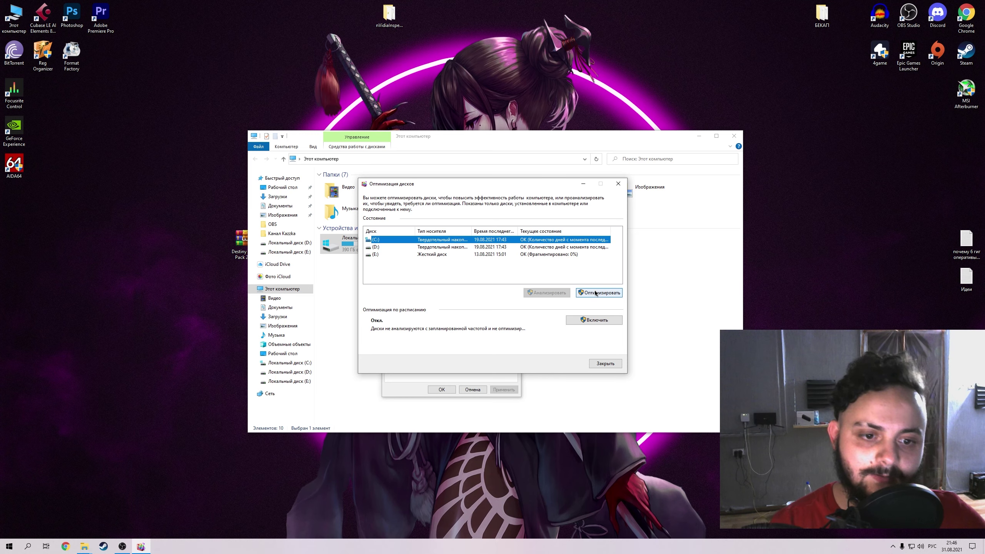
{"action": "left_click", "coordinate": [450, 247]}
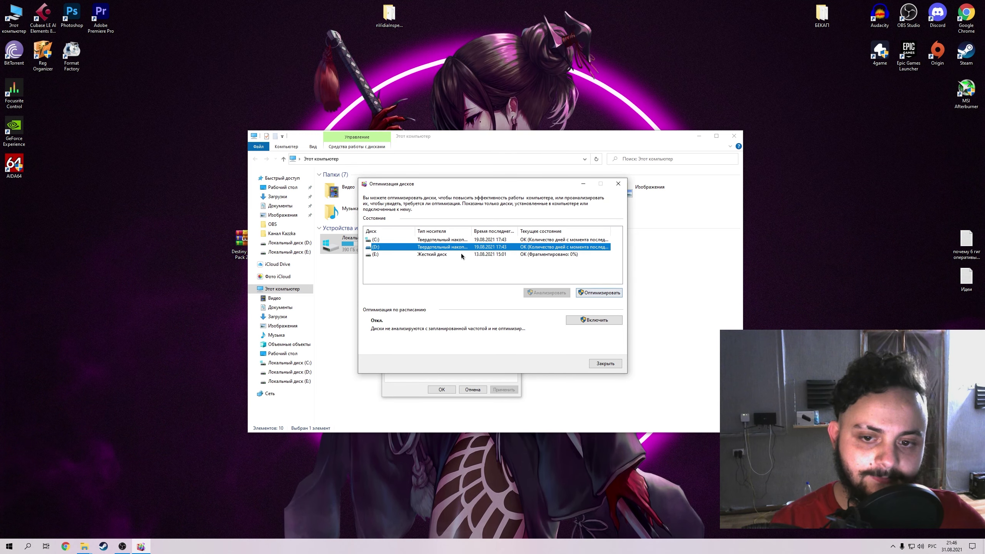
{"action": "left_click", "coordinate": [441, 255]}
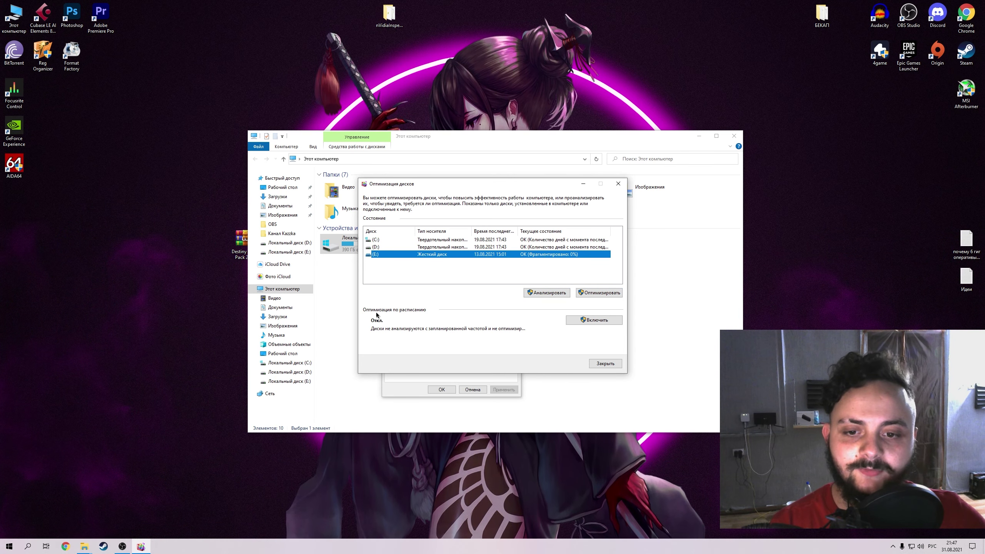
Keep «Выполнять по расписанию» off in the optimization schedule, confirm, and close the drive optimization, disk properties and This PC windows.
{"action": "left_click", "coordinate": [594, 320]}
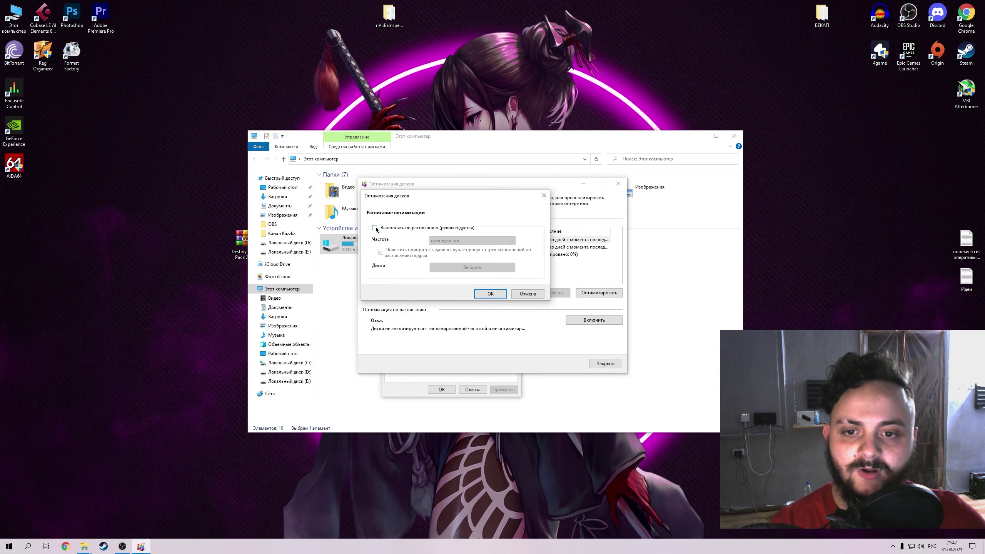
{"action": "left_click", "coordinate": [405, 229]}
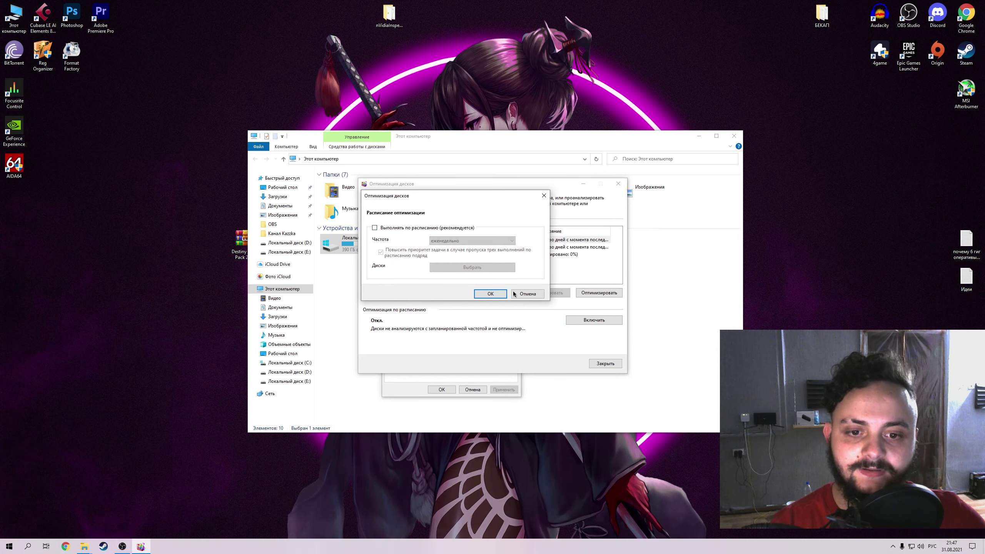
{"action": "left_click", "coordinate": [491, 294]}
{"action": "left_click", "coordinate": [605, 364]}
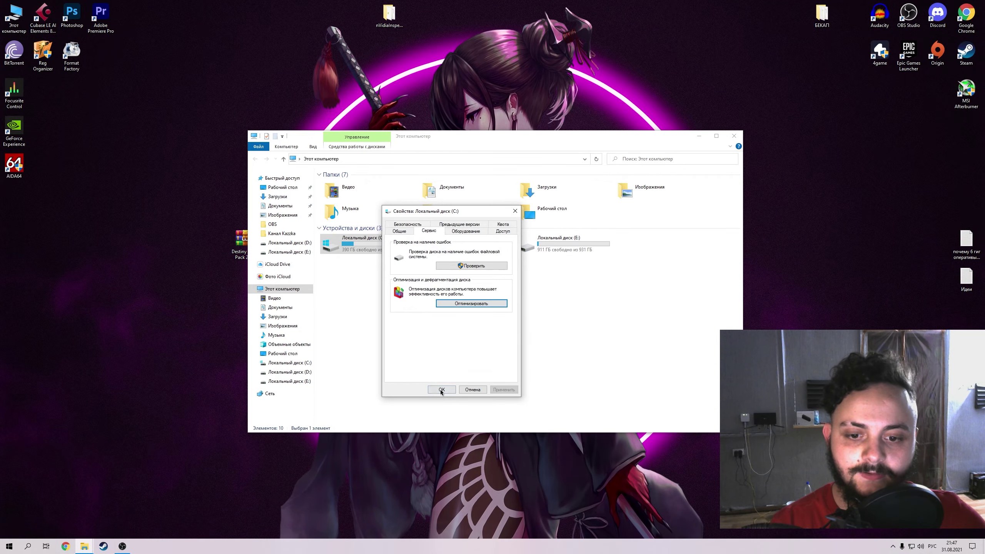
{"action": "left_click", "coordinate": [442, 389]}
{"action": "left_click", "coordinate": [729, 138]}
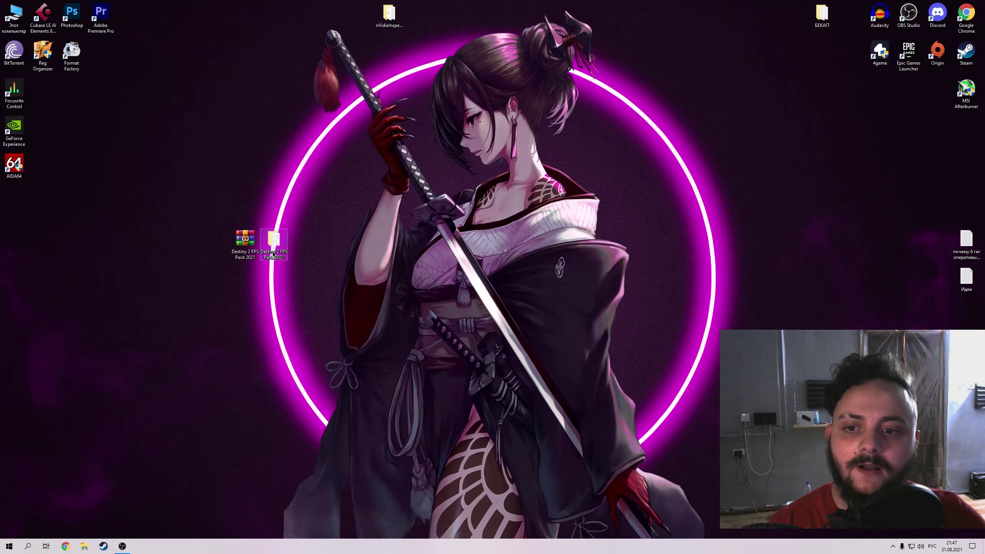
Open the Оптимизация folder inside Destiny 2 FPS Pack 2021 on the desktop.
{"action": "double_click", "coordinate": [272, 240]}
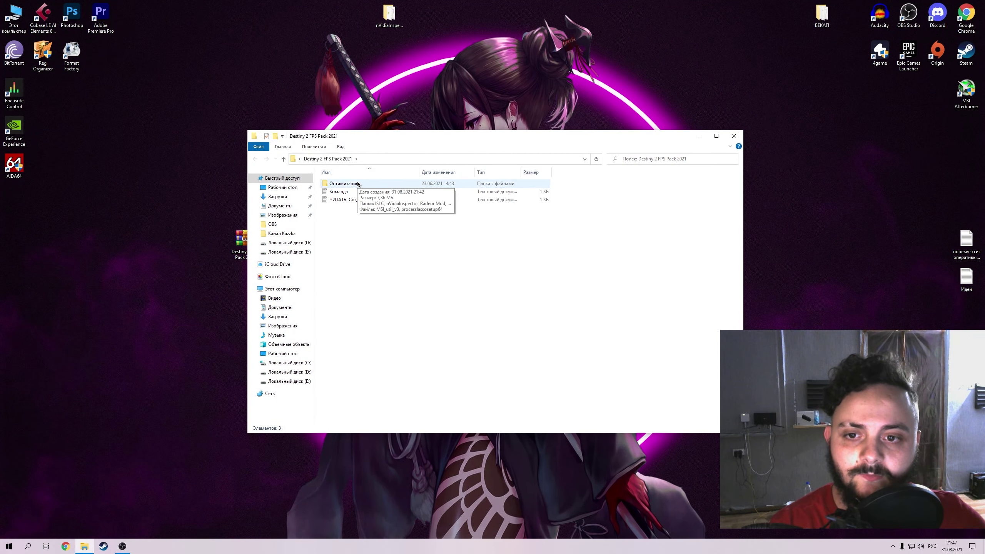
{"action": "double_click", "coordinate": [344, 183]}
{"action": "left_click_drag", "start_coordinate": [554, 180], "coordinate": [479, 221]}
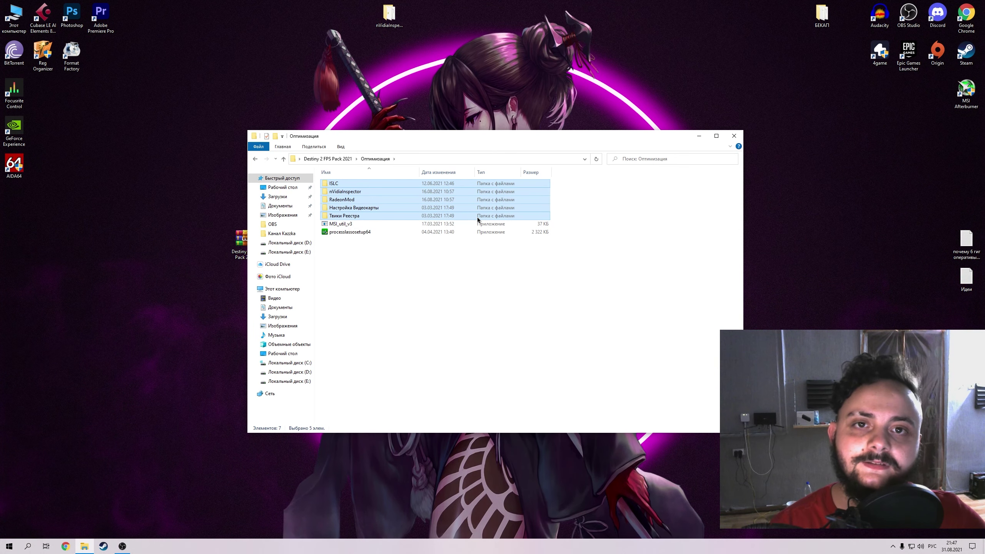
{"action": "left_click", "coordinate": [571, 228]}
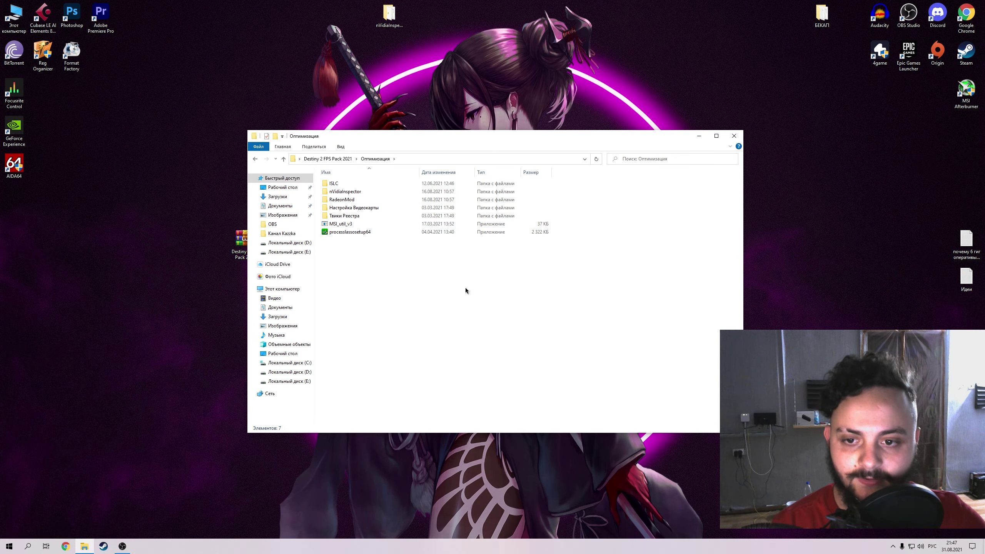
Install Process Lasso from processlassosetup64 with the default components, the folder C:\Program Files\Process Lasso and the default startup options.
{"action": "left_click", "coordinate": [362, 232]}
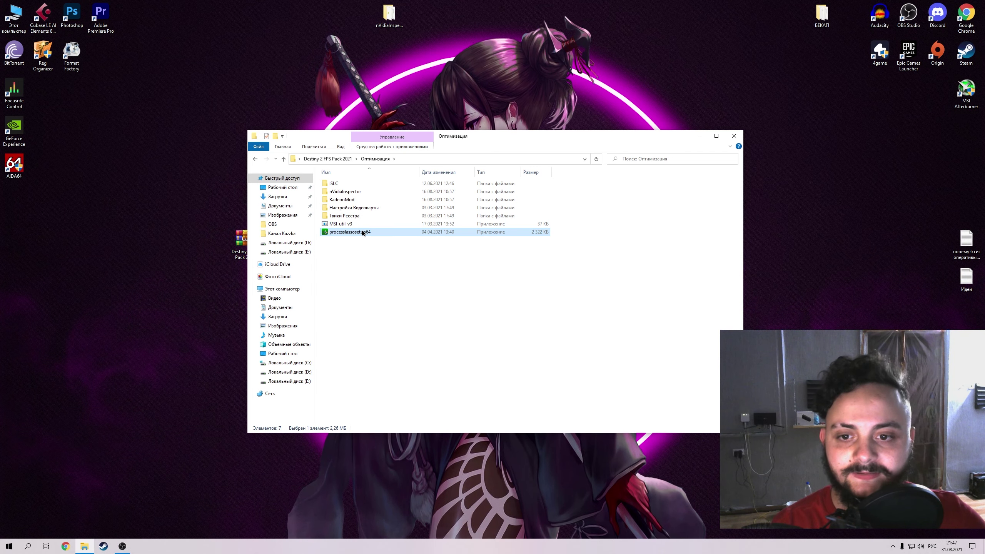
{"action": "right_click", "coordinate": [384, 233]}
{"action": "left_click", "coordinate": [399, 241]}
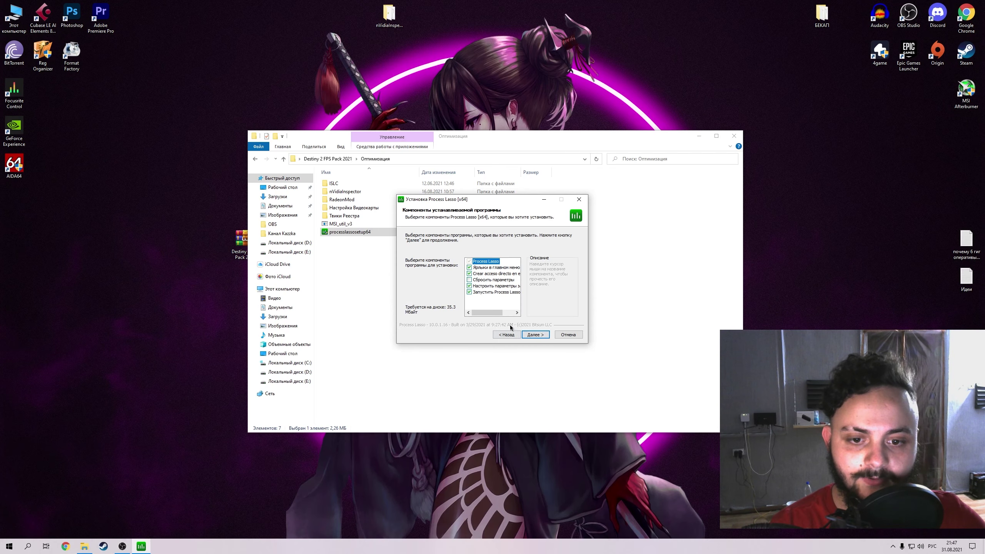
{"action": "left_click", "coordinate": [535, 334]}
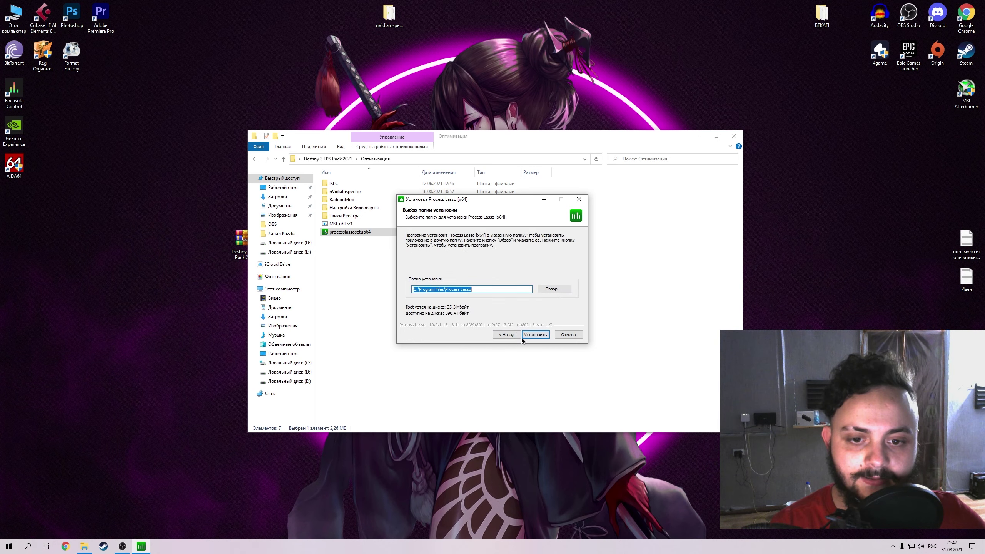
{"action": "left_click", "coordinate": [535, 335]}
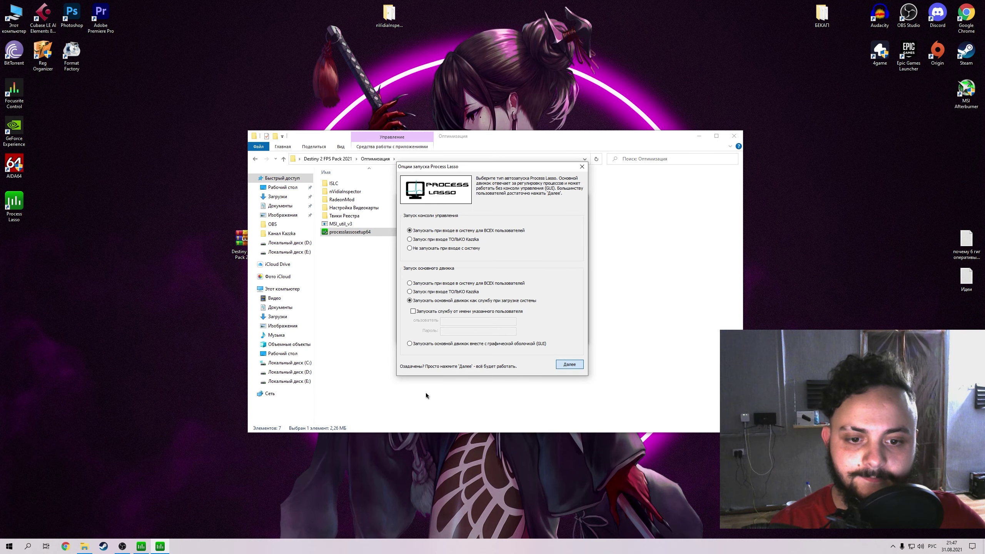
{"action": "left_click", "coordinate": [566, 361]}
{"action": "left_click", "coordinate": [565, 354]}
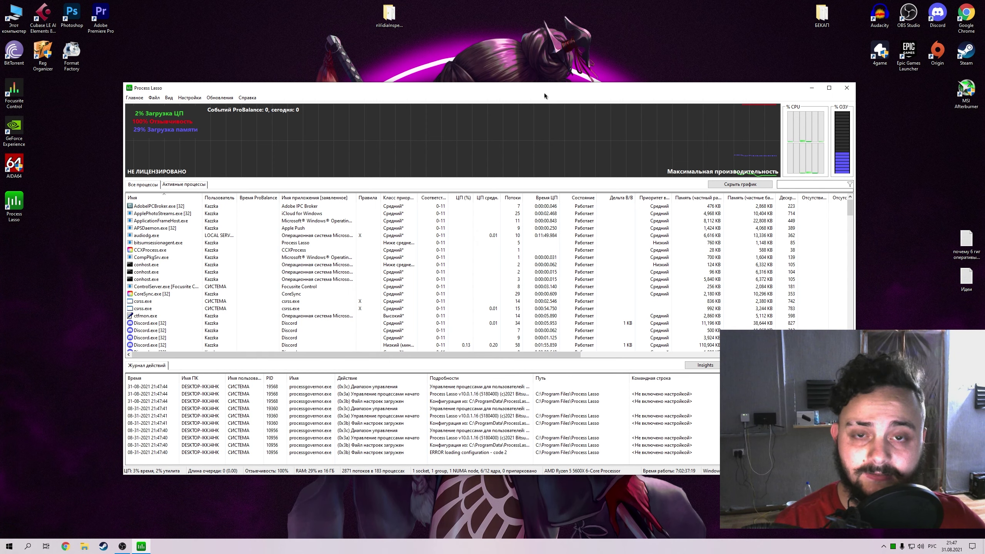
Set the Governor refresh interval in Process Lasso's general settings to 10 s.
{"action": "left_click", "coordinate": [190, 98]}
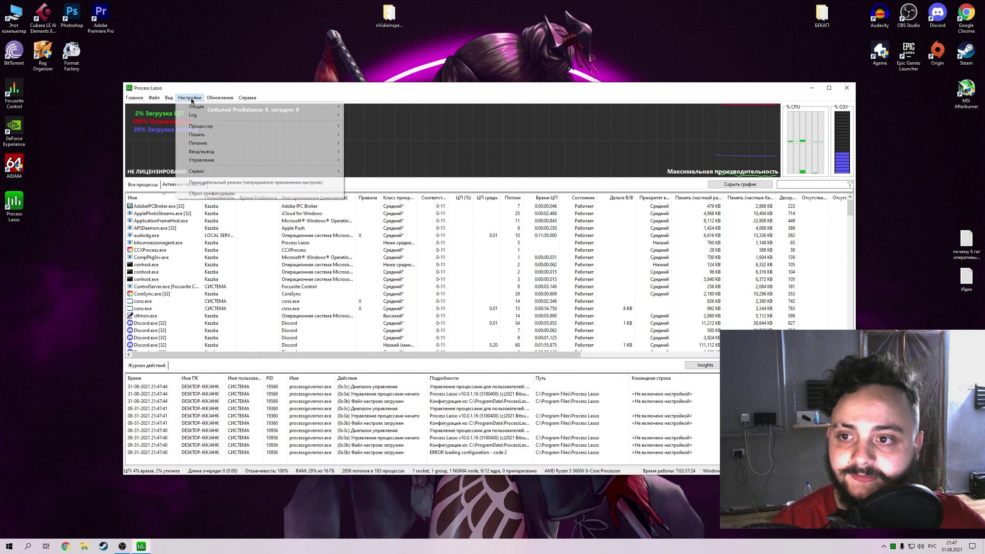
{"action": "mouse_move", "coordinate": [194, 110]}
{"action": "mouse_move", "coordinate": [388, 205]}
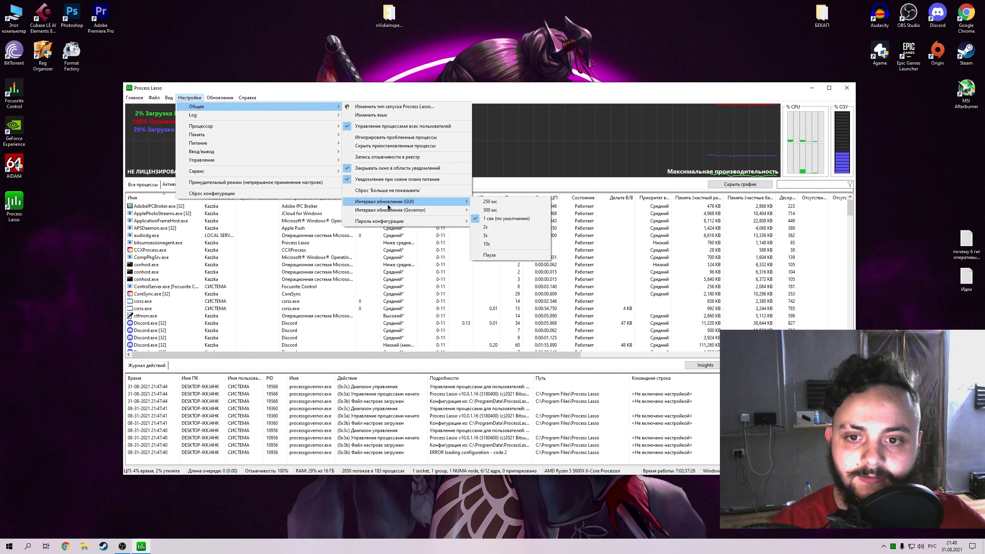
{"action": "left_click", "coordinate": [201, 98]}
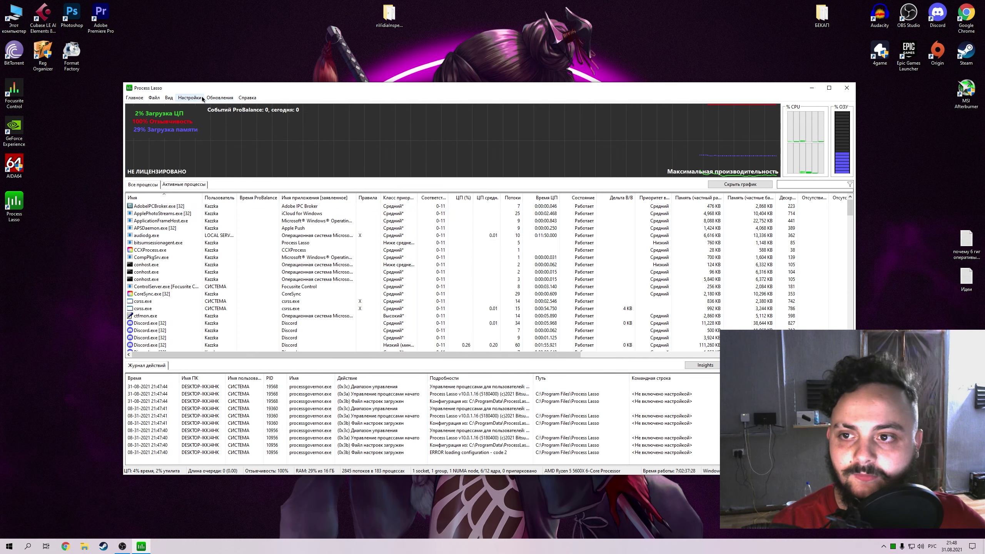
{"action": "left_click", "coordinate": [197, 99]}
{"action": "mouse_move", "coordinate": [196, 106]}
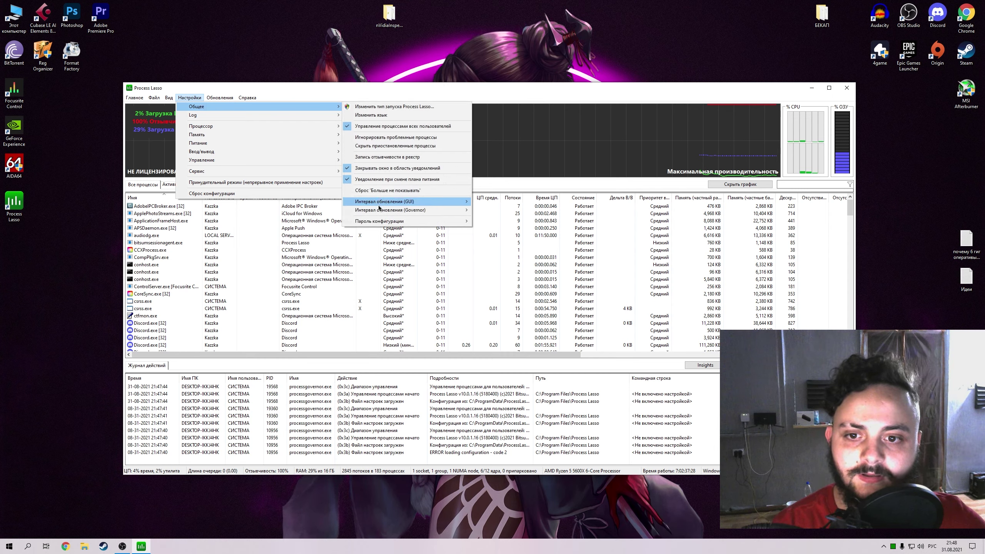
{"action": "mouse_move", "coordinate": [380, 210]}
{"action": "left_click", "coordinate": [500, 261]}
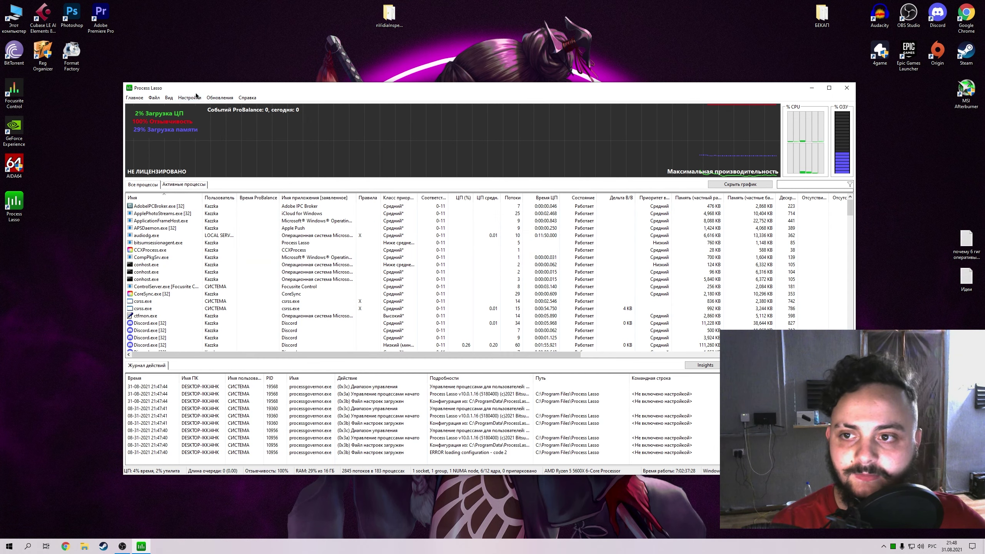
Enable raising the active process's priority class in the processor's foreground boosting settings and confirm.
{"action": "left_click", "coordinate": [193, 98]}
{"action": "mouse_move", "coordinate": [273, 127]}
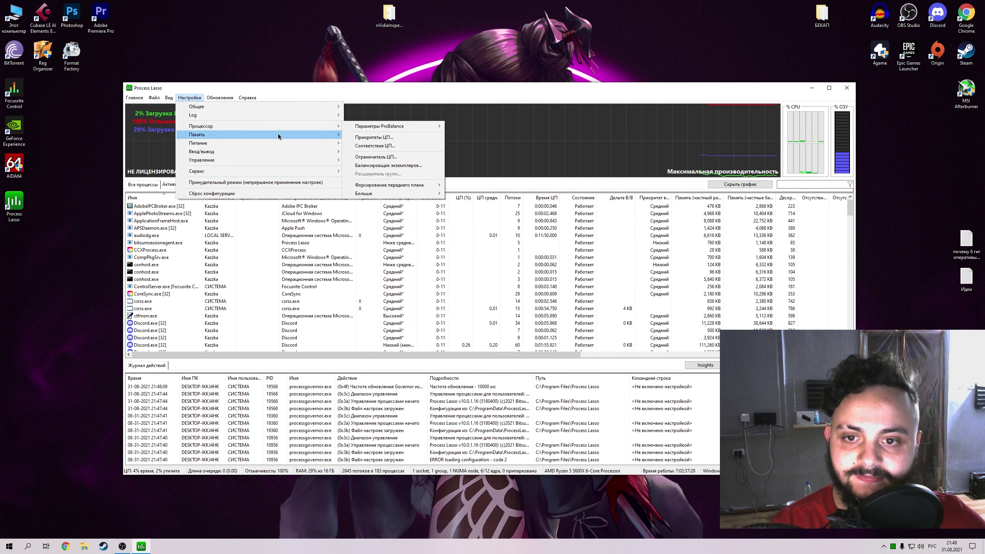
{"action": "mouse_move", "coordinate": [390, 187]}
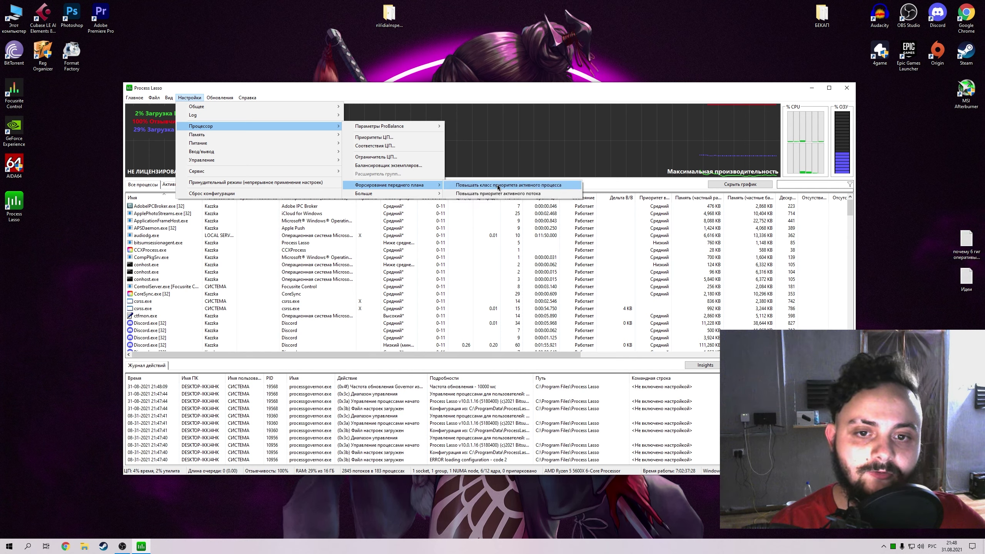
{"action": "left_click", "coordinate": [498, 185]}
{"action": "left_click", "coordinate": [582, 302]}
Enable raising the active thread's priority in the processor's foreground boosting settings and confirm.
{"action": "left_click", "coordinate": [190, 97]}
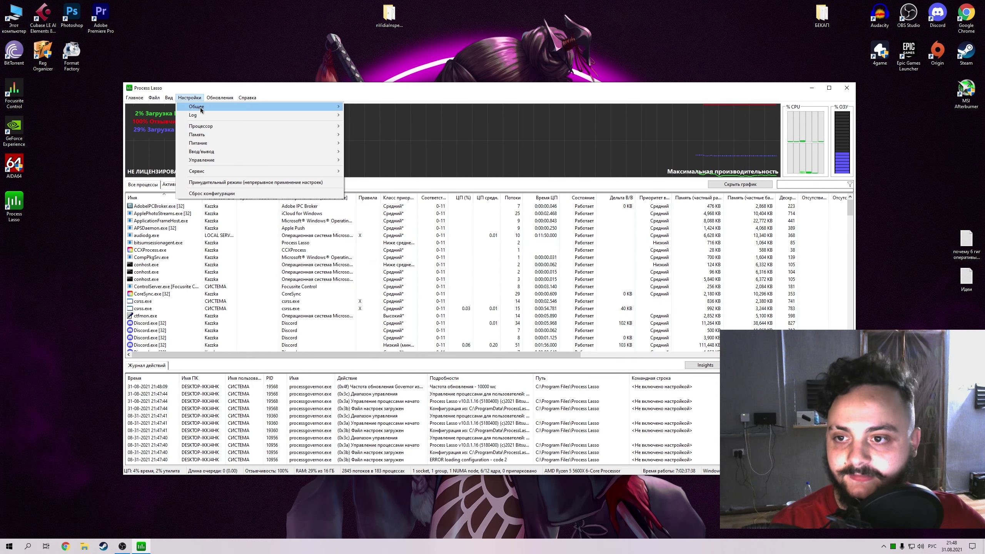
{"action": "mouse_move", "coordinate": [213, 127]}
{"action": "mouse_move", "coordinate": [389, 185]}
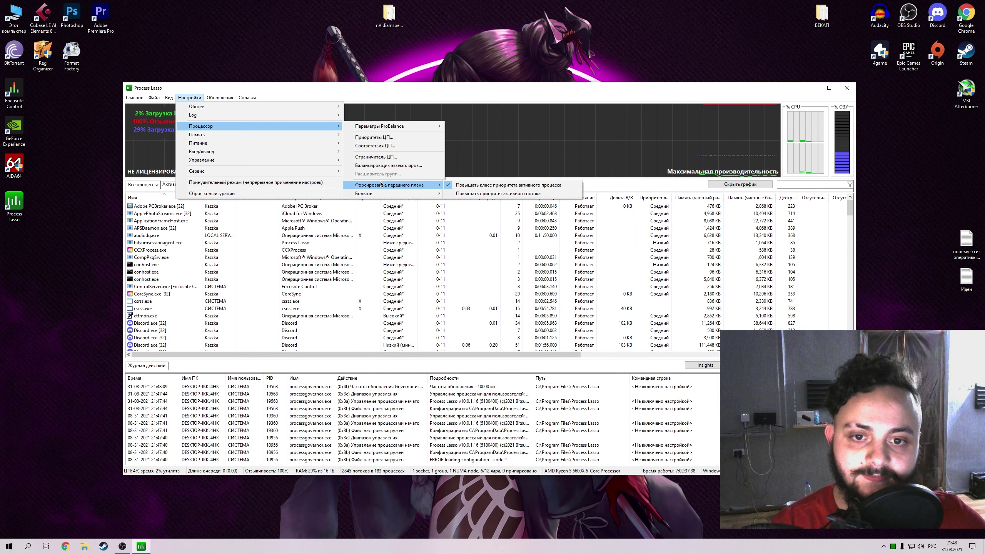
{"action": "left_click", "coordinate": [472, 193]}
{"action": "left_click", "coordinate": [568, 303]}
Turn on Process Lasso's performance mode and set the active power profile to Максимальная производительность.
{"action": "left_click", "coordinate": [134, 97]}
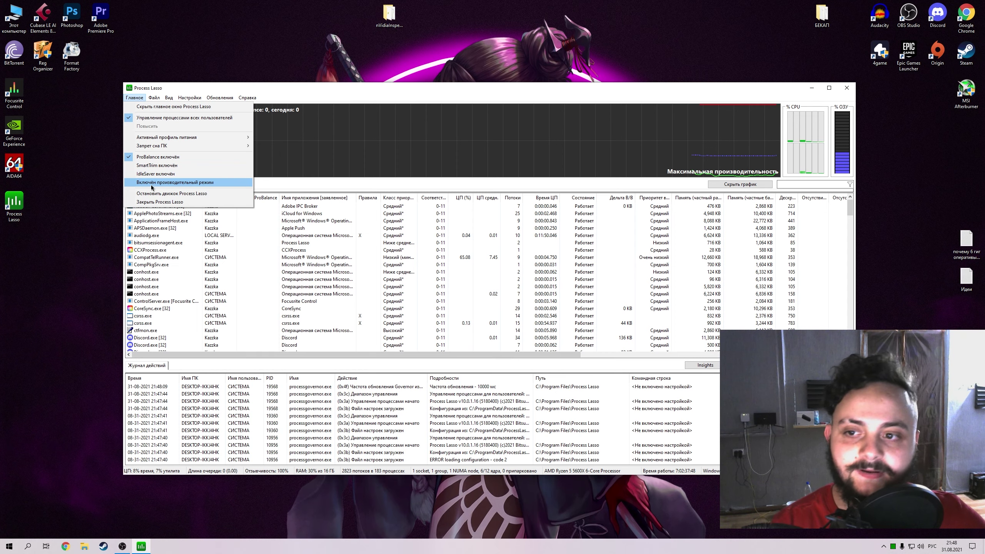
{"action": "left_click", "coordinate": [151, 184]}
{"action": "left_click", "coordinate": [134, 98]}
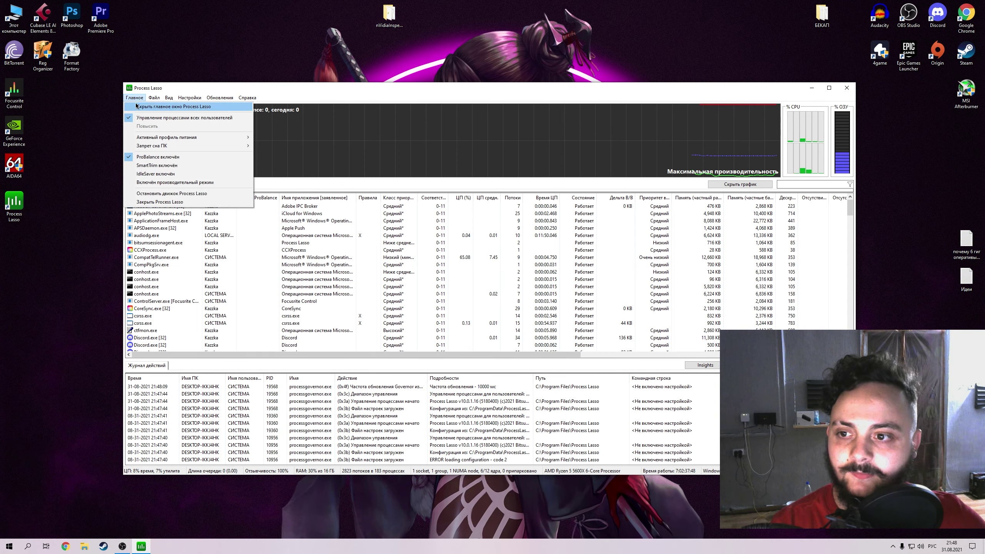
{"action": "mouse_move", "coordinate": [189, 140]}
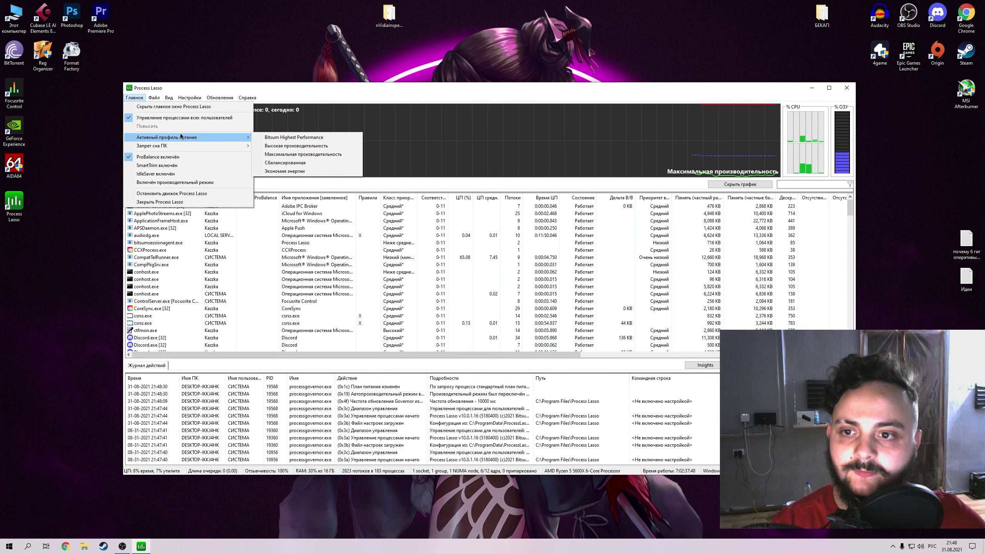
{"action": "left_click", "coordinate": [314, 154]}
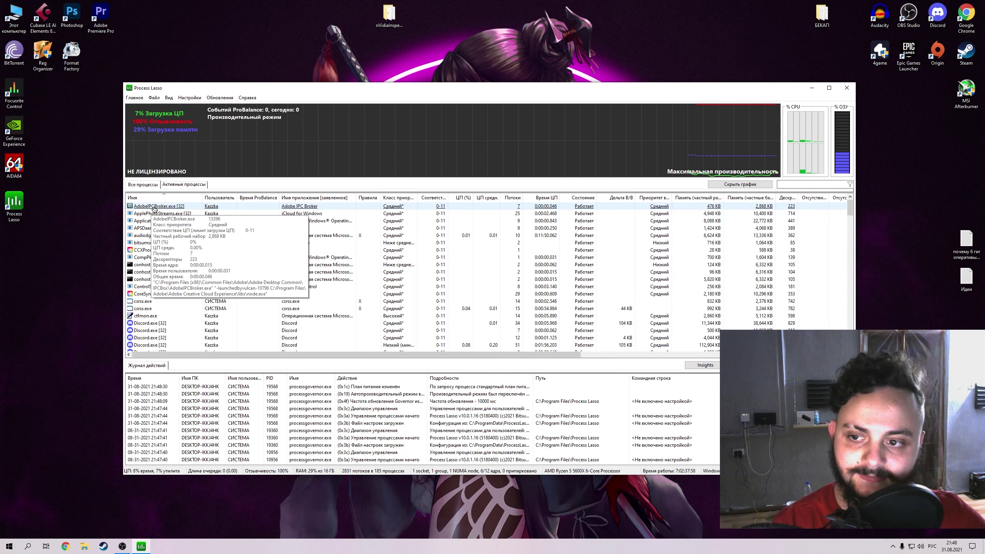
Examine the permanent CPU priority options for AdobeIPCBroker.exe, and close the Process Lasso window.
{"action": "right_click", "coordinate": [154, 209]}
{"action": "mouse_move", "coordinate": [216, 212]}
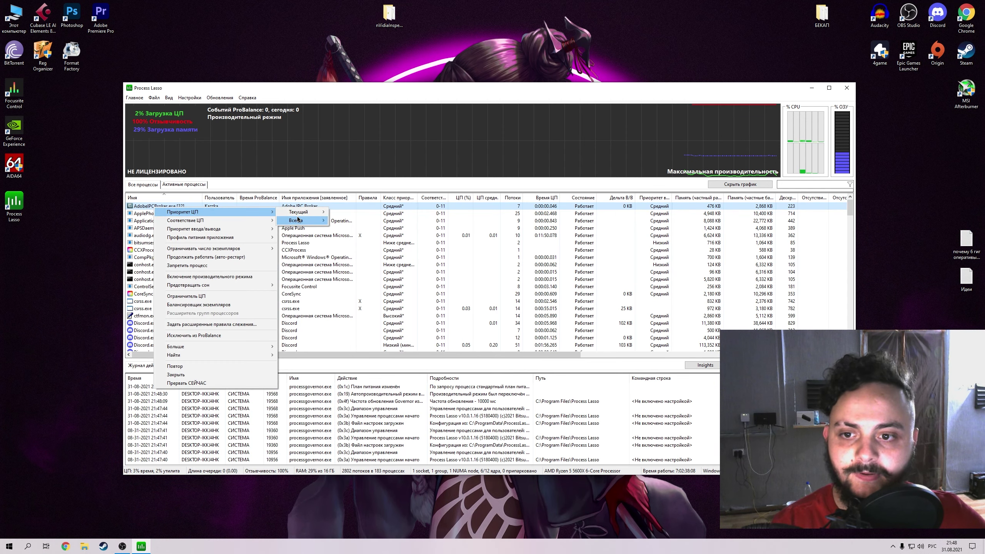
{"action": "mouse_move", "coordinate": [307, 220]}
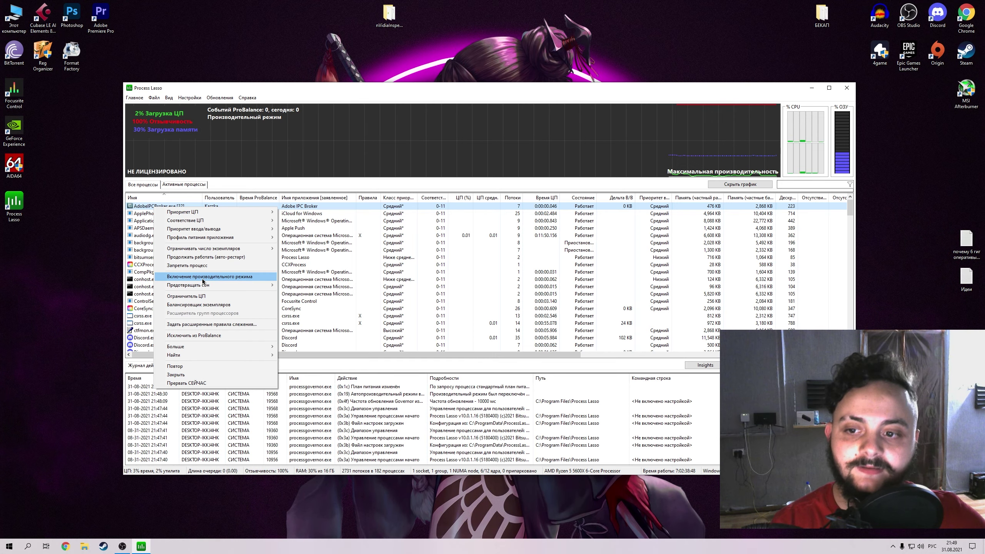
{"action": "left_click", "coordinate": [691, 91]}
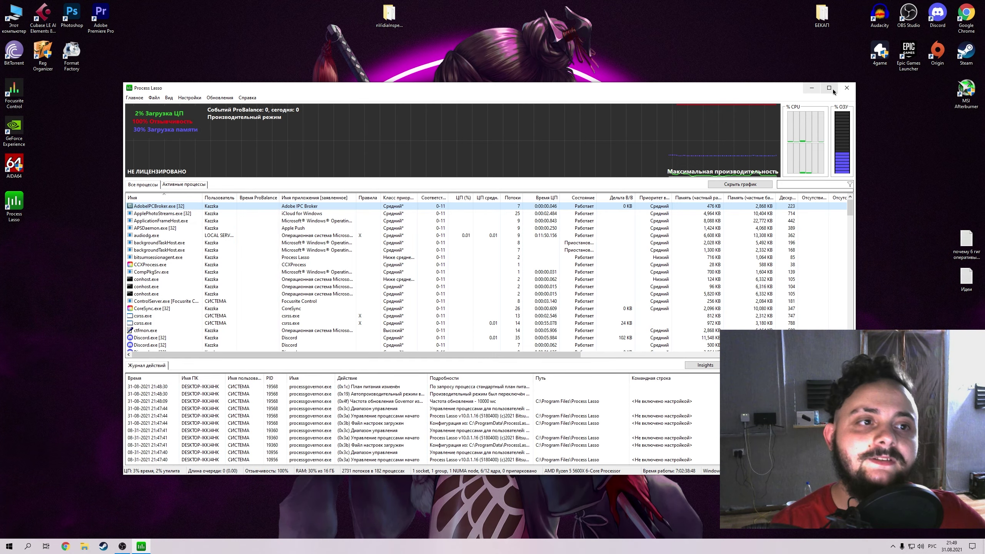
{"action": "left_click", "coordinate": [845, 89]}
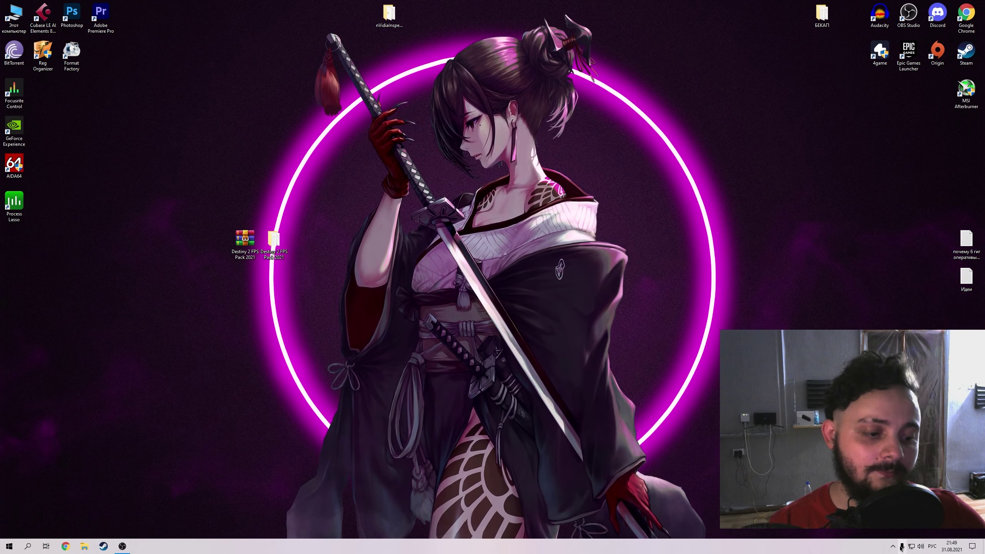
{"action": "left_click", "coordinate": [893, 546]}
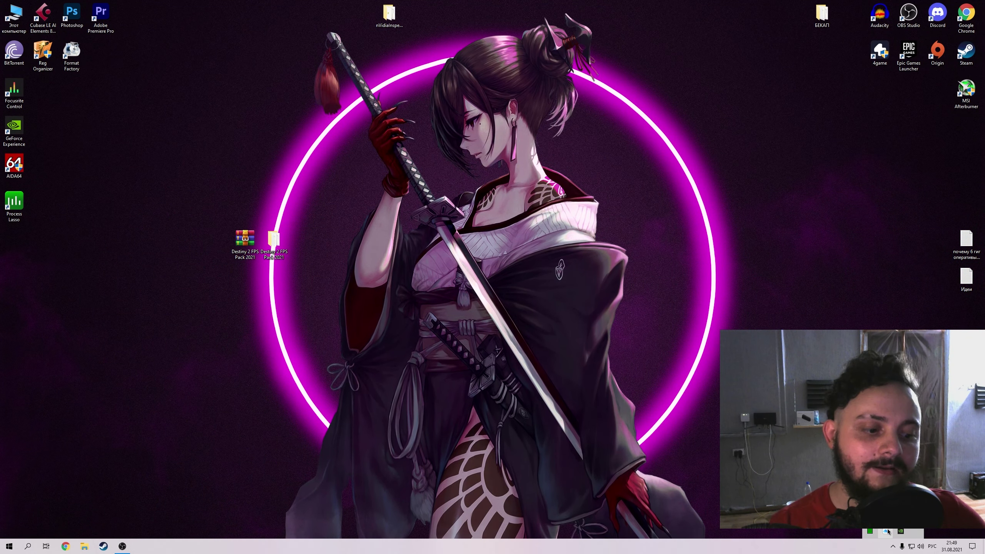
{"action": "left_click", "coordinate": [893, 546]}
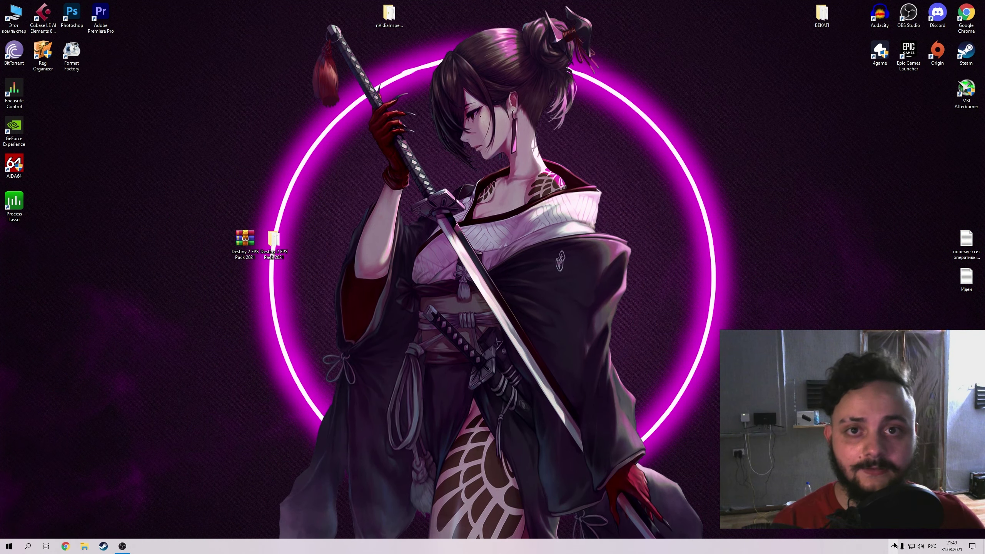
{"action": "left_click", "coordinate": [122, 547]}
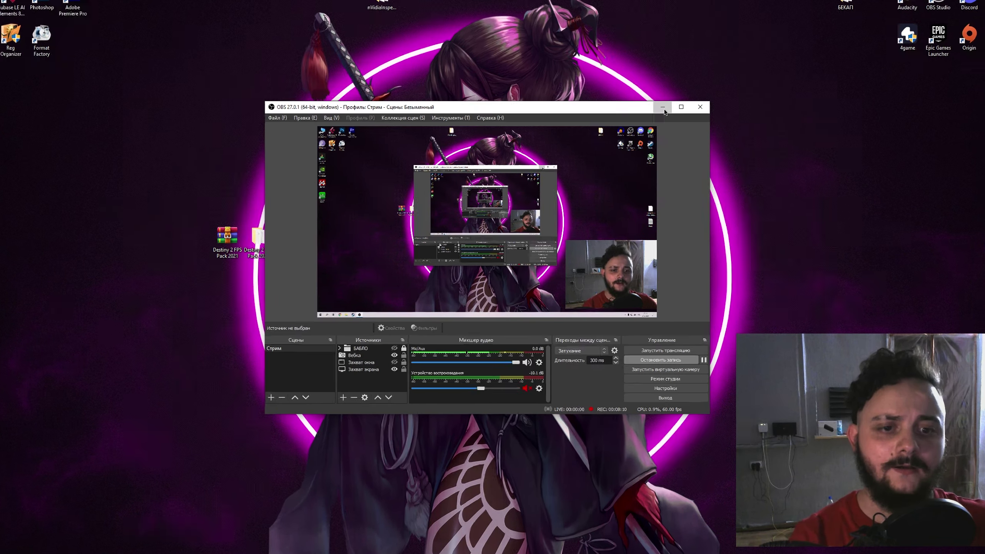
{"action": "left_click", "coordinate": [664, 110]}
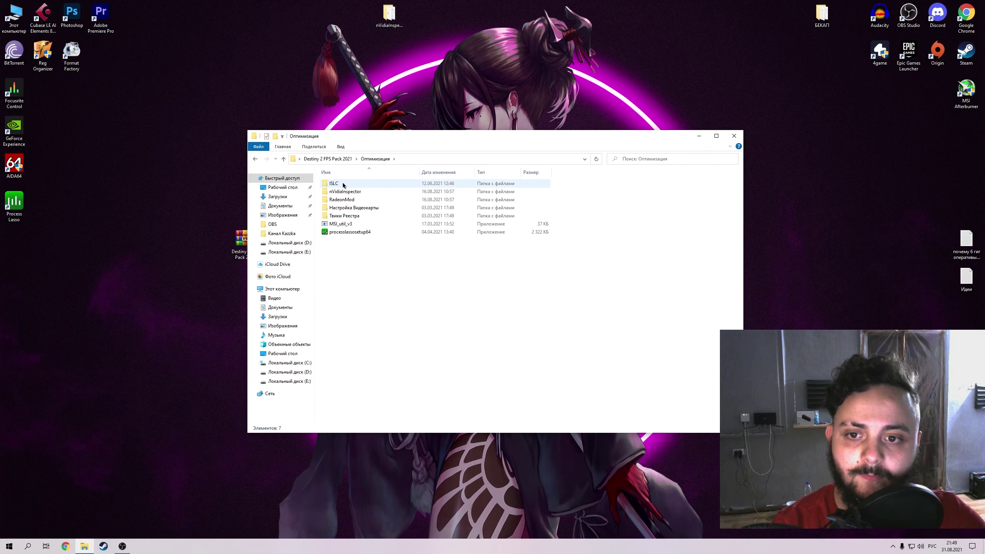
Run the ISLC v1.0.2.3 extractor from the ISLC folder and extract its files to a new folder named Новая папка on drive D.
{"action": "double_click", "coordinate": [343, 184]}
{"action": "right_click", "coordinate": [394, 185]}
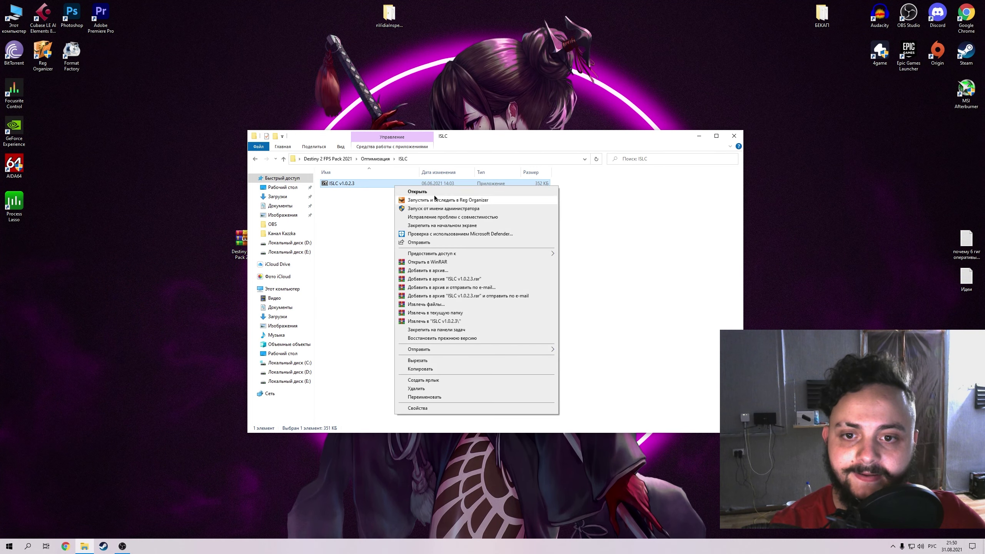
{"action": "left_click", "coordinate": [411, 191]}
{"action": "left_click", "coordinate": [555, 266]}
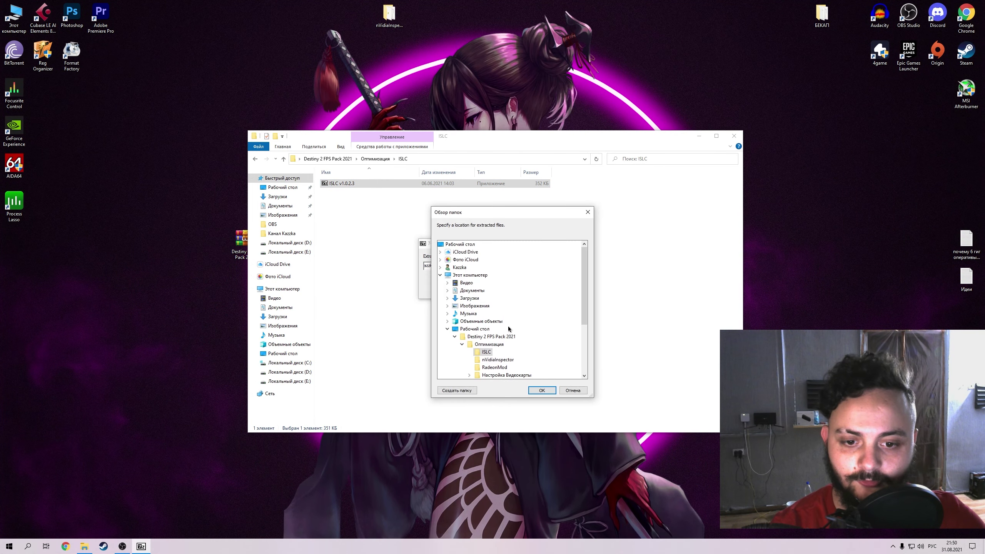
{"action": "double_click", "coordinate": [482, 329]}
{"action": "left_click", "coordinate": [457, 390]}
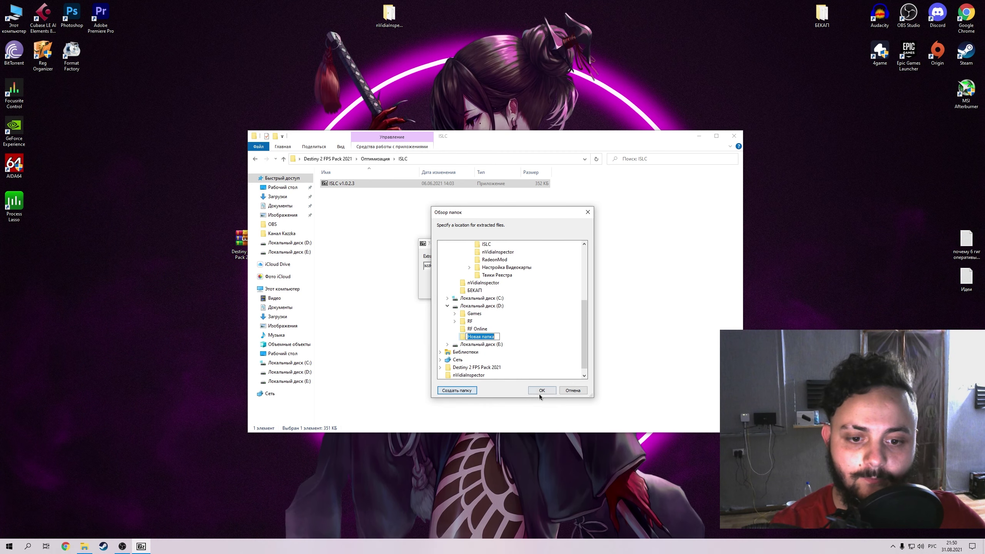
{"action": "left_click", "coordinate": [541, 390]}
{"action": "left_click", "coordinate": [502, 290]}
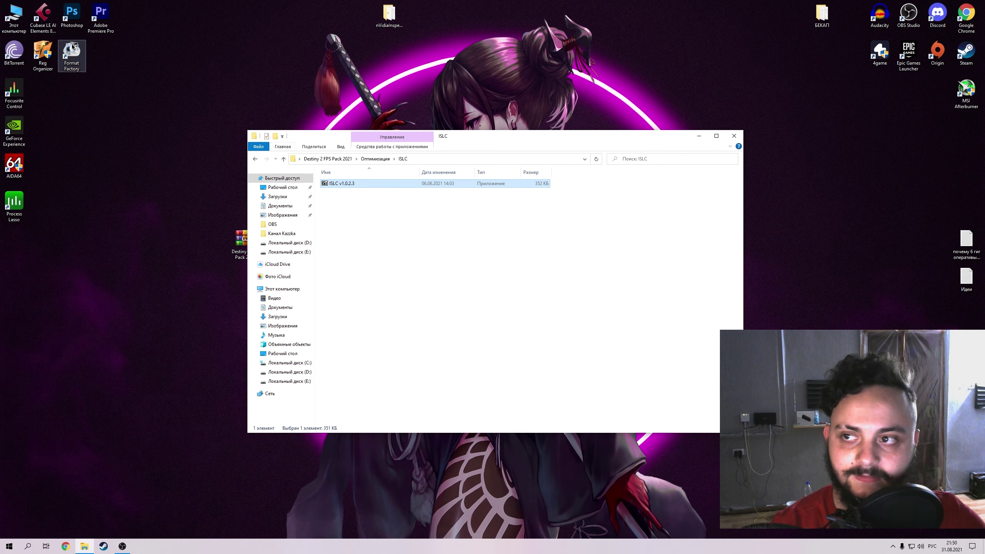
Launch Intelligent standby list cleaner from the extracted ISLC v1.0.2.3 folder on drive D and allow it to make changes.
{"action": "double_click", "coordinate": [351, 185]}
{"action": "right_click", "coordinate": [354, 183]}
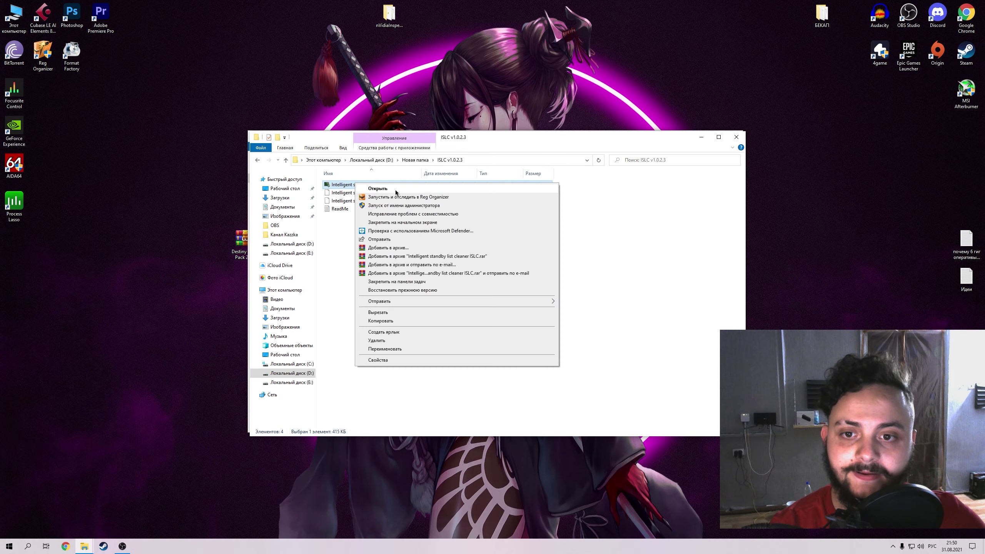
{"action": "left_click", "coordinate": [384, 198]}
{"action": "key", "text": "alt+y"}
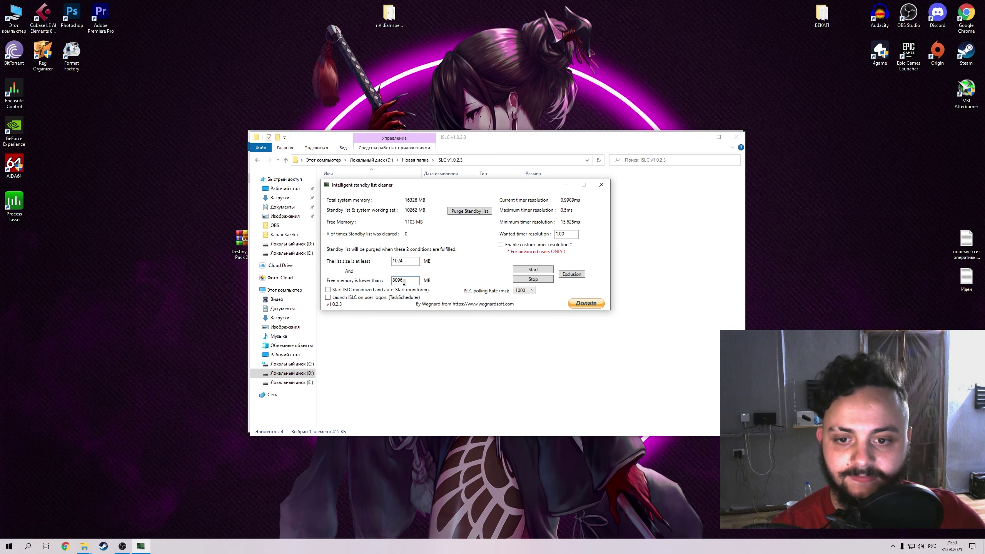
Set the free memory threshold for purging the standby list to 4196 MB.
{"action": "left_click_drag", "start_coordinate": [404, 282], "coordinate": [363, 280]}
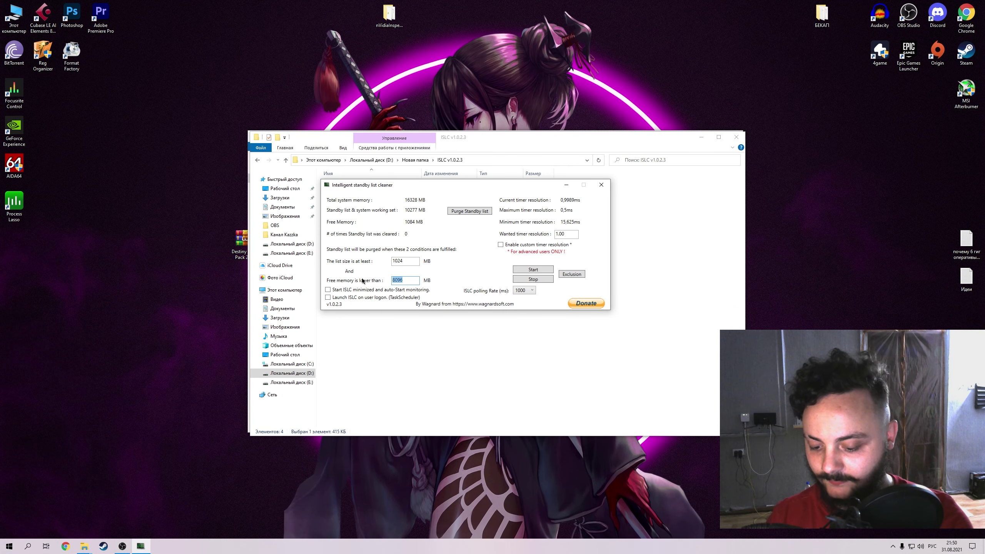
{"action": "type", "text": "419"}
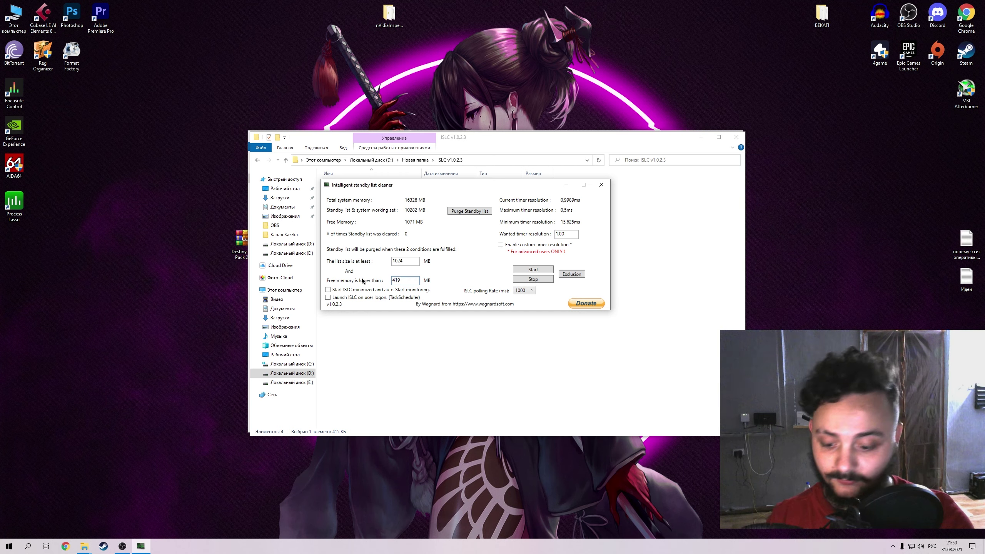
{"action": "type", "text": "6"}
Enable a custom timer resolution with a wanted value of 0.50, and choose an ISLC polling rate.
{"action": "left_click", "coordinate": [556, 234]}
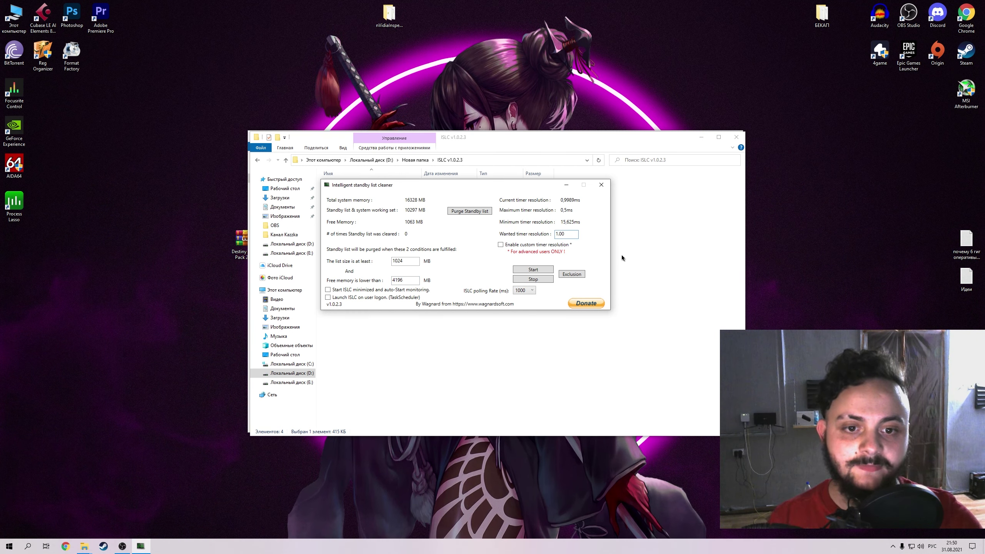
{"action": "key", "text": "BackSpace"}
{"action": "type", "text": "5"}
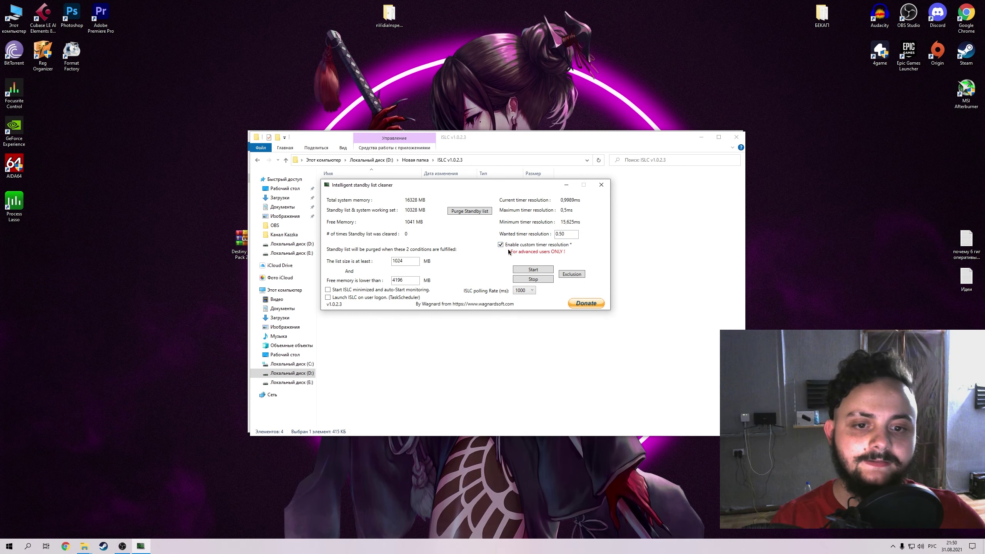
{"action": "left_click", "coordinate": [524, 290]}
{"action": "left_click", "coordinate": [521, 306]}
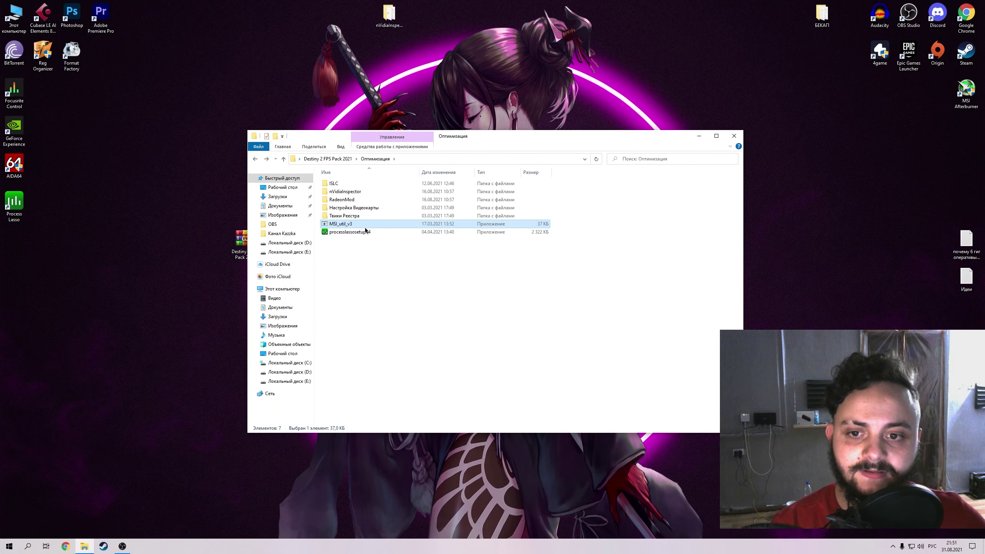
Run MSI_util_v3 as administrator and open the interrupt priority choices for the NVIDIA GeForce GTX 1080 Ti.
{"action": "right_click", "coordinate": [375, 223]}
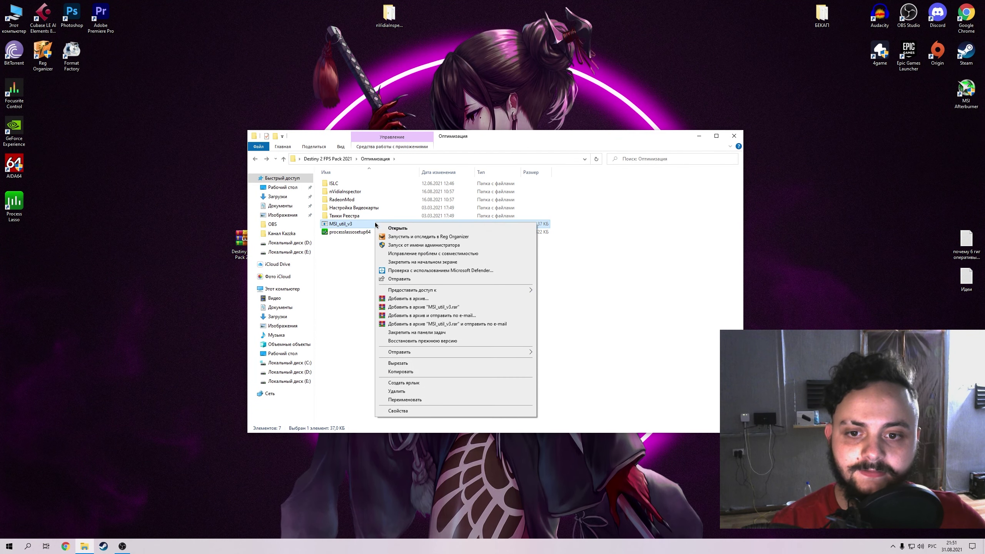
{"action": "left_click", "coordinate": [411, 245]}
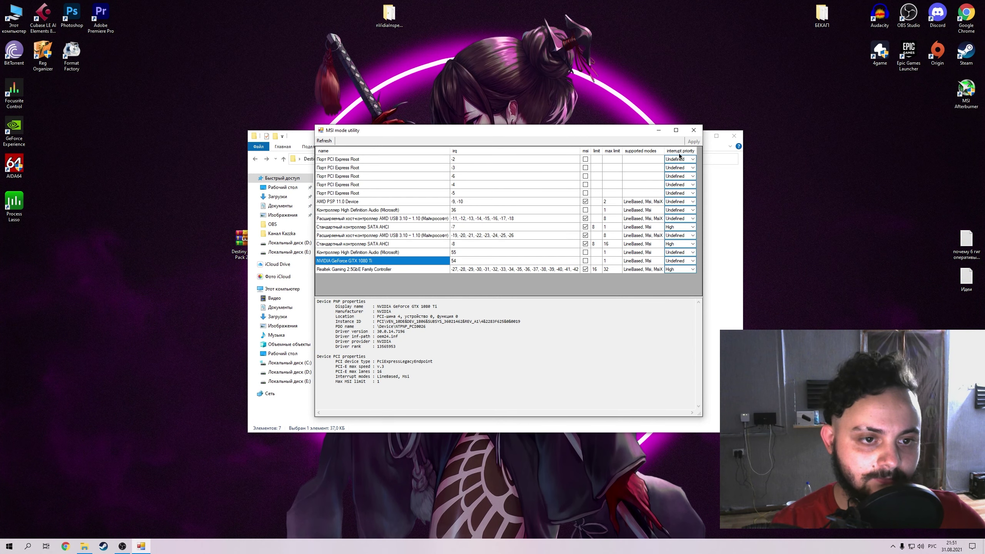
{"action": "left_click", "coordinate": [680, 261]}
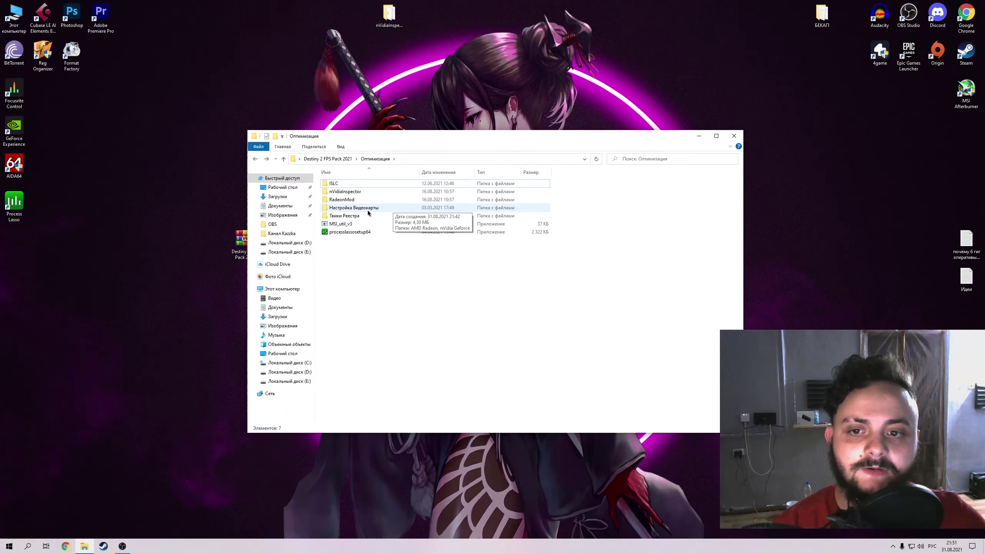
Review the recommended AMD Radeon graphics settings in the screenshots of the Настройка Видеокарты folder, starting with amd 1.
{"action": "double_click", "coordinate": [368, 209]}
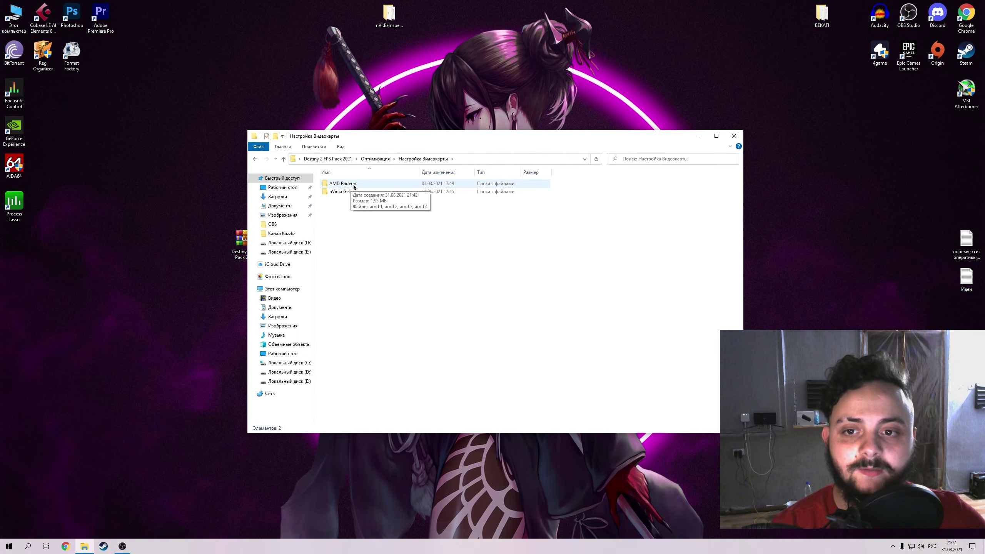
{"action": "double_click", "coordinate": [367, 183]}
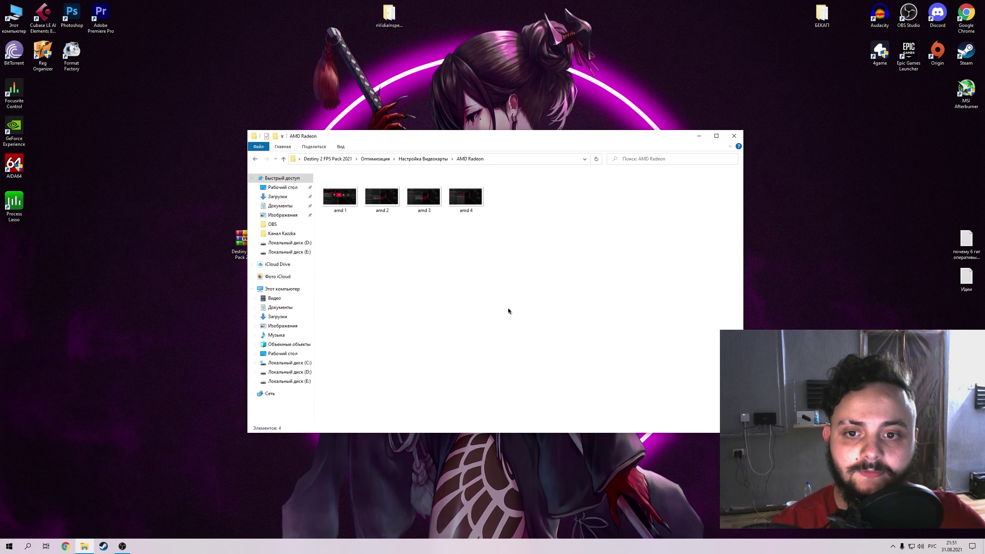
{"action": "left_click_drag", "start_coordinate": [321, 171], "coordinate": [329, 200]}
{"action": "double_click", "coordinate": [329, 199]}
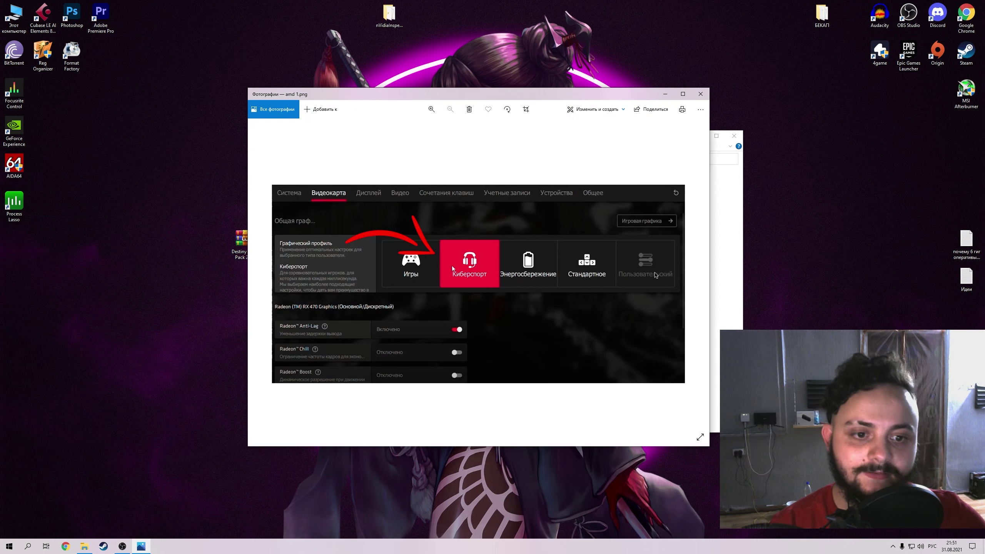
{"action": "double_click", "coordinate": [697, 272]}
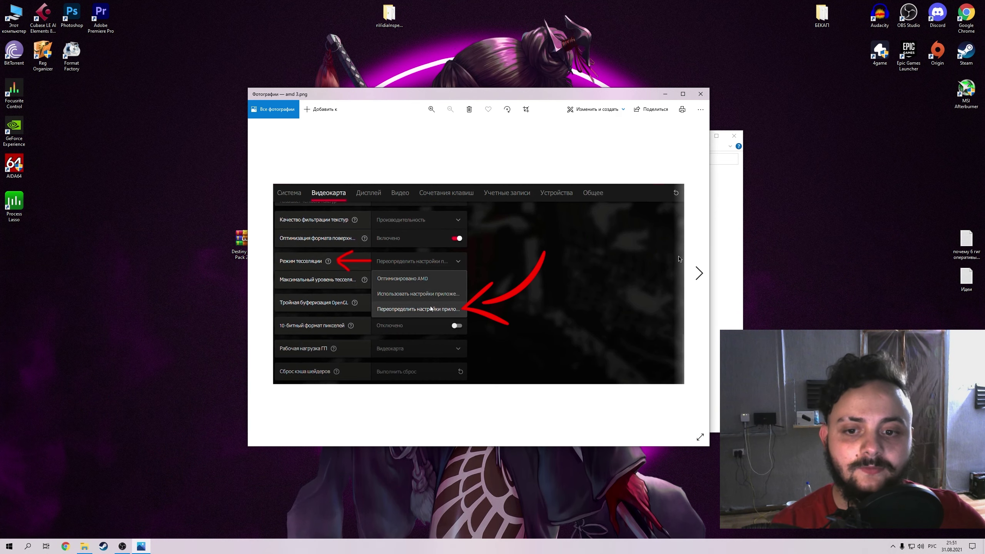
{"action": "left_click", "coordinate": [701, 93]}
{"action": "key", "text": "BackSpace"}
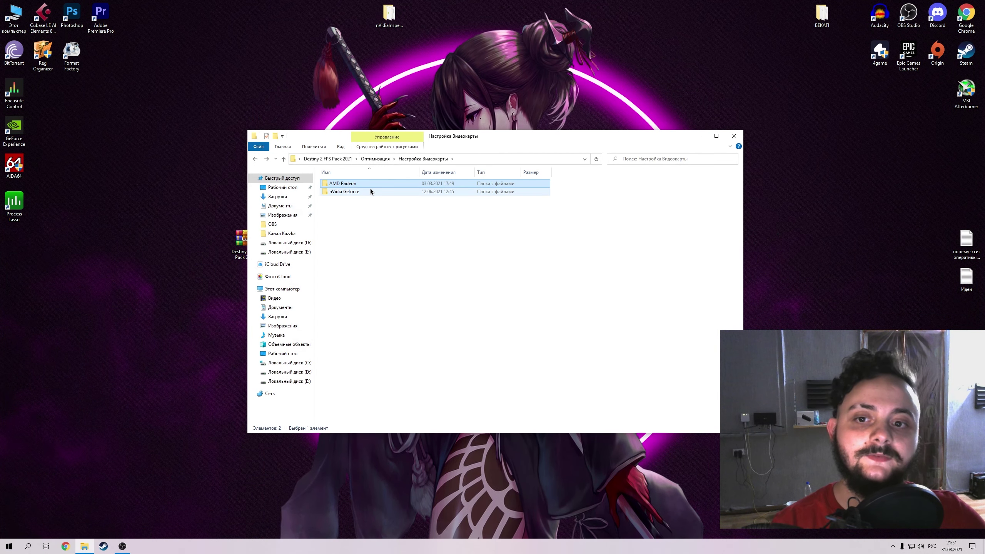
Review the recommended NVIDIA 3D settings in the screenshots of the nVidia Geforce folder, and close the image viewer.
{"action": "double_click", "coordinate": [351, 192]}
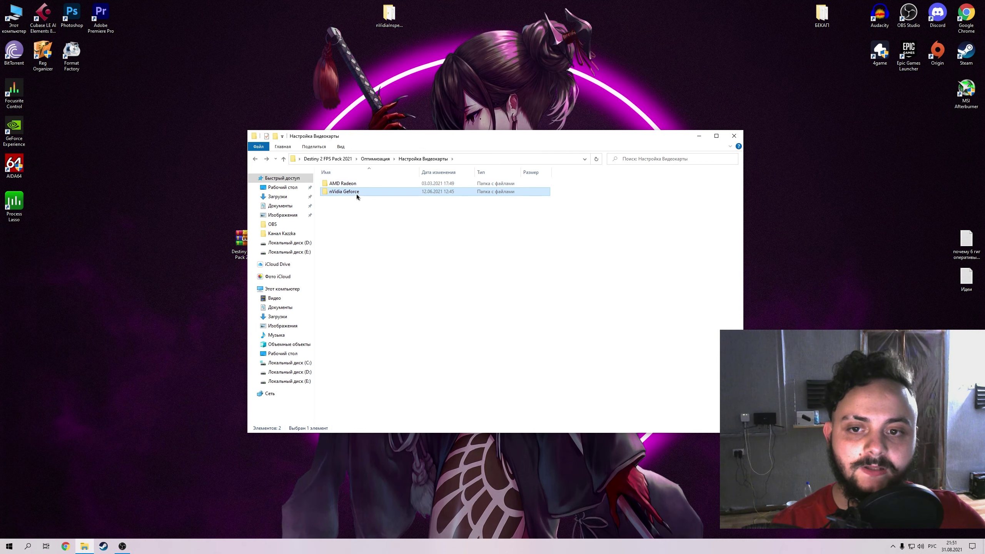
{"action": "double_click", "coordinate": [343, 196]}
{"action": "left_click", "coordinate": [699, 269]}
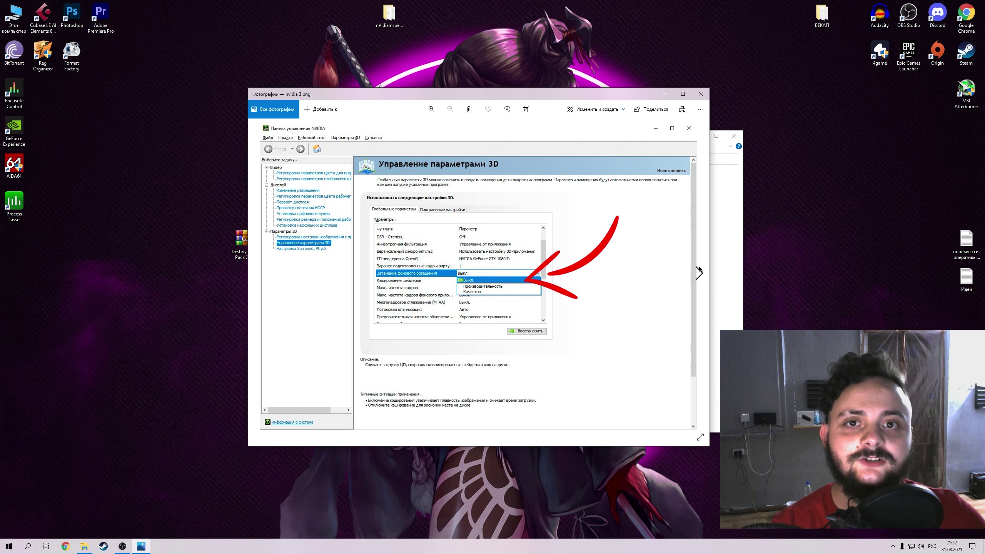
{"action": "left_click", "coordinate": [699, 271]}
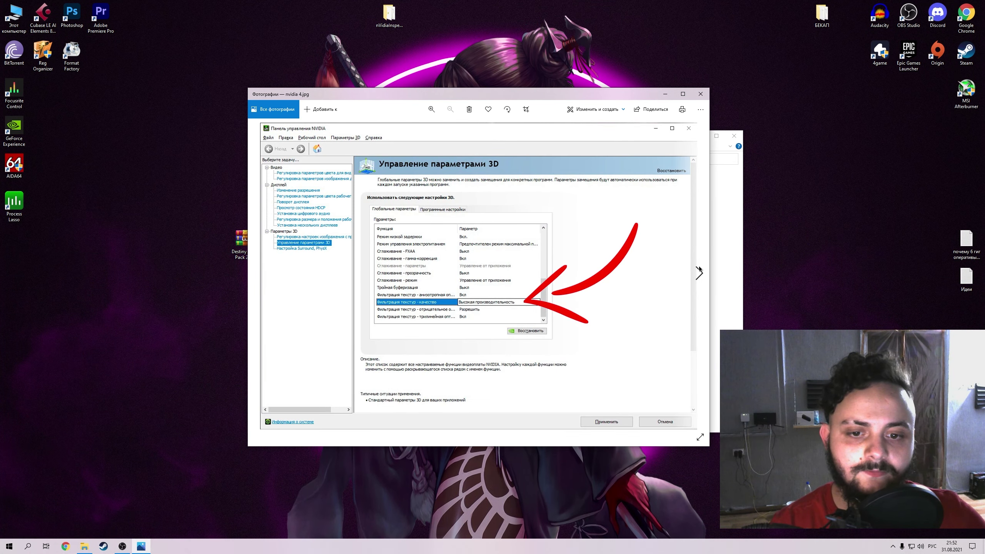
{"action": "left_click", "coordinate": [699, 270]}
{"action": "left_click", "coordinate": [700, 93]}
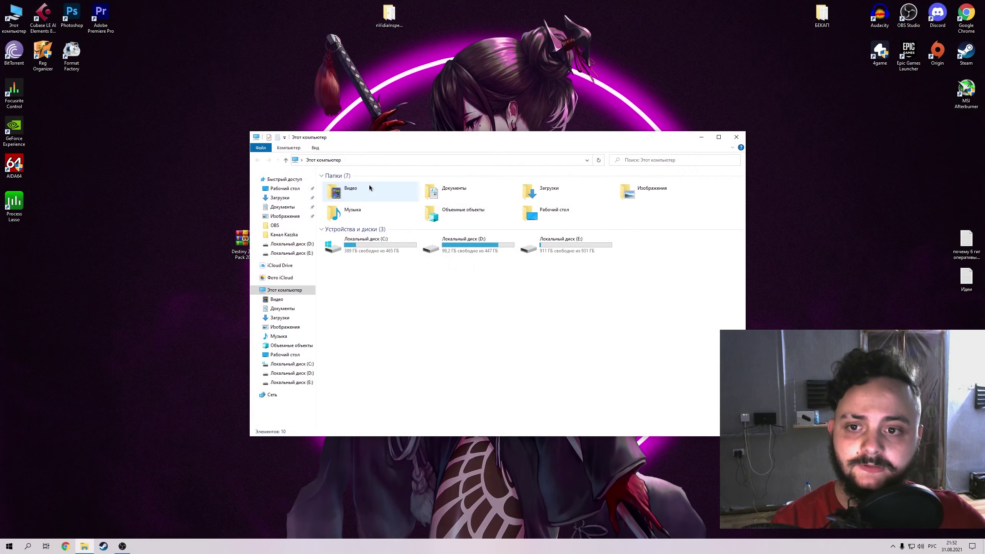
Set the visual effects in the advanced system performance options to Обеспечить наилучшее быстродействие.
{"action": "left_click", "coordinate": [288, 147]}
{"action": "left_click", "coordinate": [481, 176]}
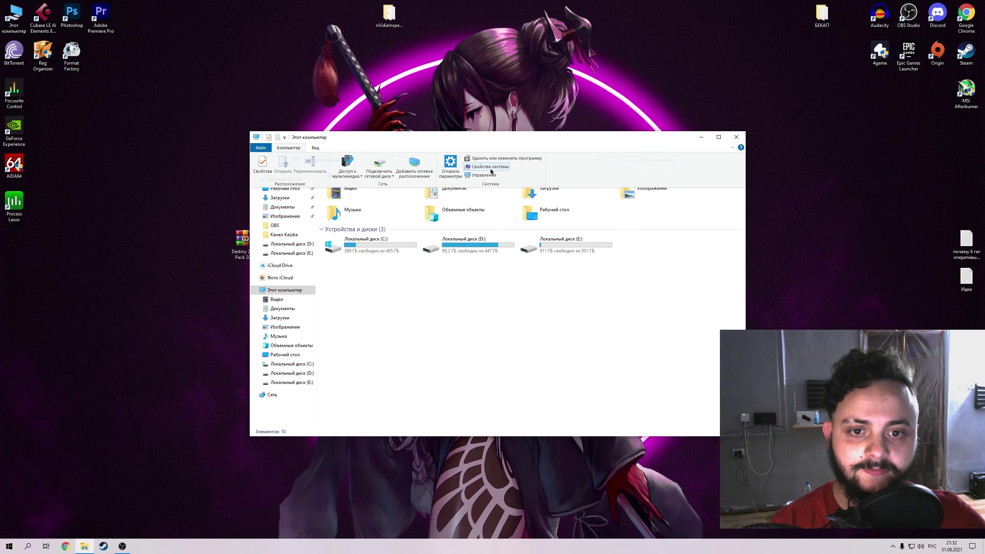
{"action": "left_click", "coordinate": [648, 207]}
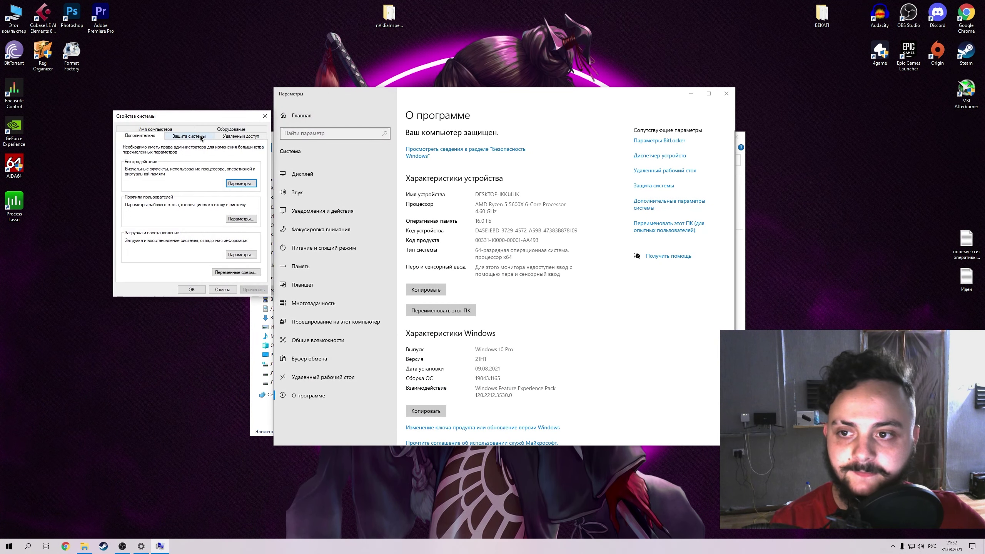
{"action": "left_click", "coordinate": [528, 216]}
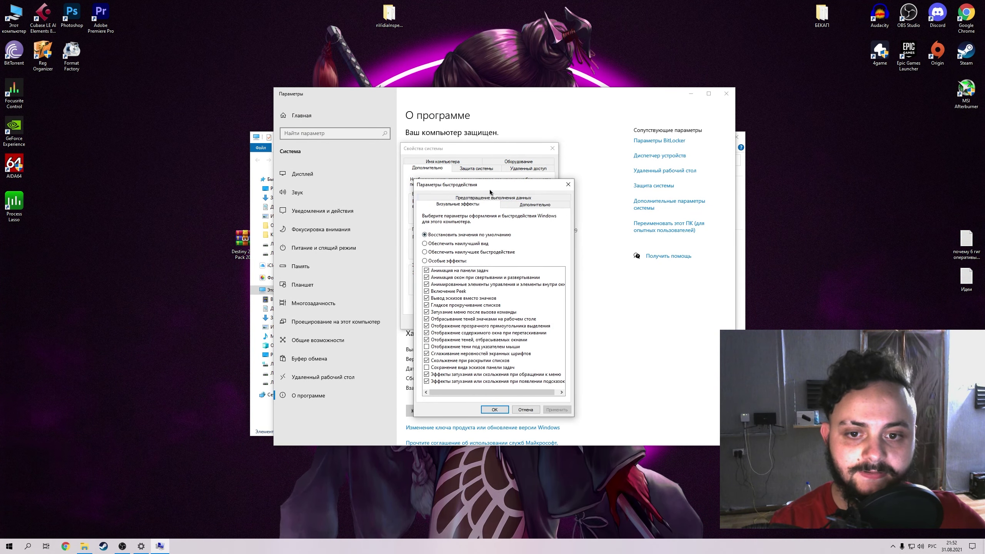
{"action": "left_click_drag", "start_coordinate": [490, 191], "coordinate": [481, 168]}
{"action": "left_click", "coordinate": [439, 230]}
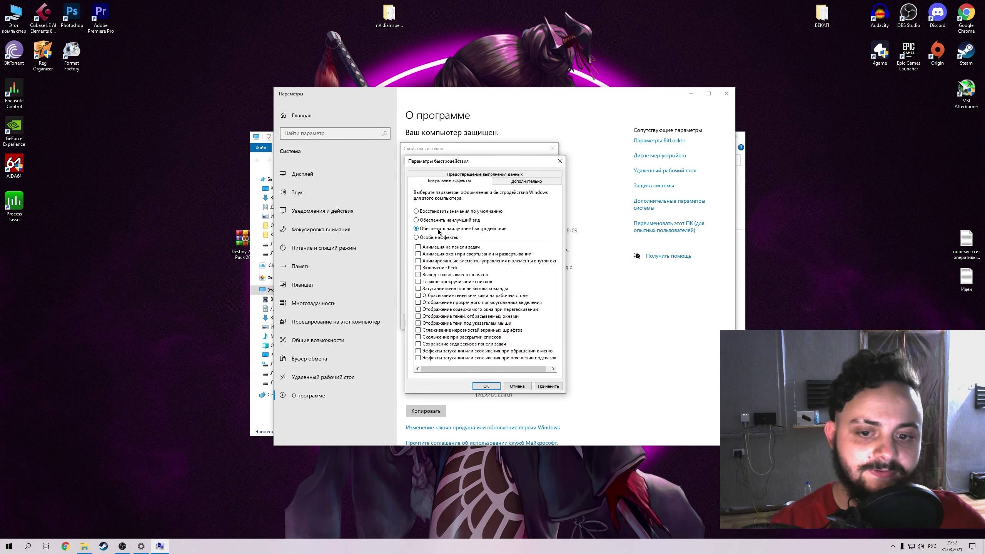
Enable Сглаживание неровностей экранных шрифтов, and turn on automatic page file sizing in the virtual memory settings.
{"action": "left_click", "coordinate": [426, 332]}
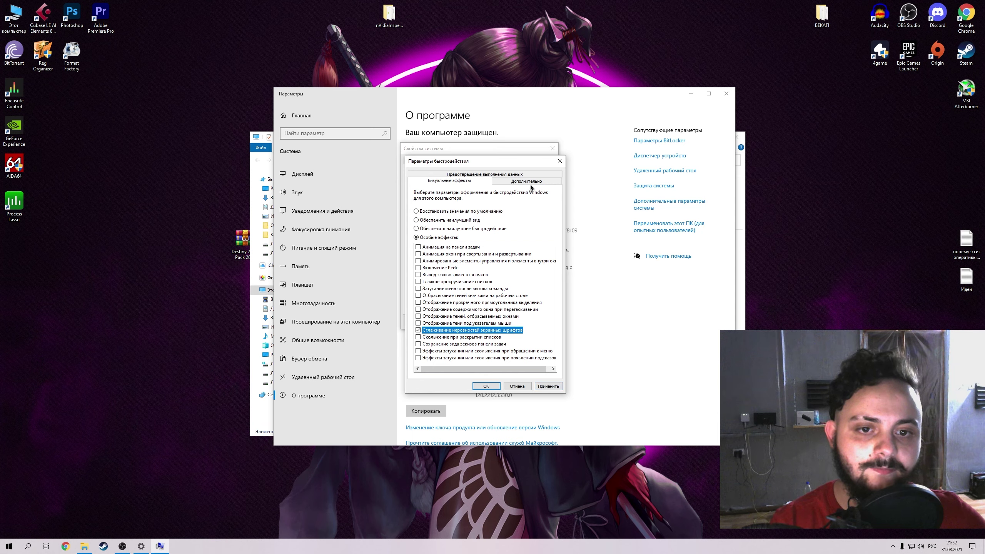
{"action": "left_click", "coordinate": [526, 182]}
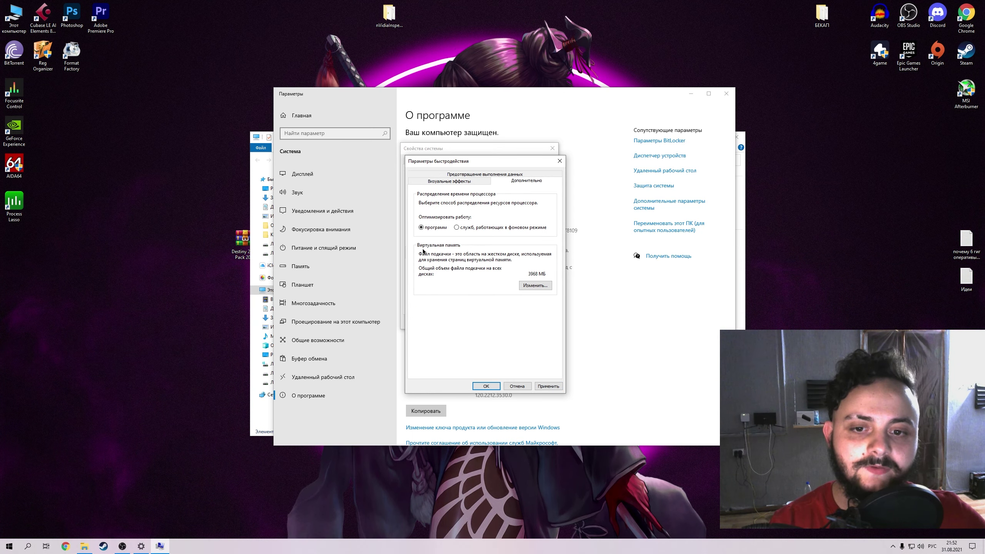
{"action": "left_click", "coordinate": [535, 286]}
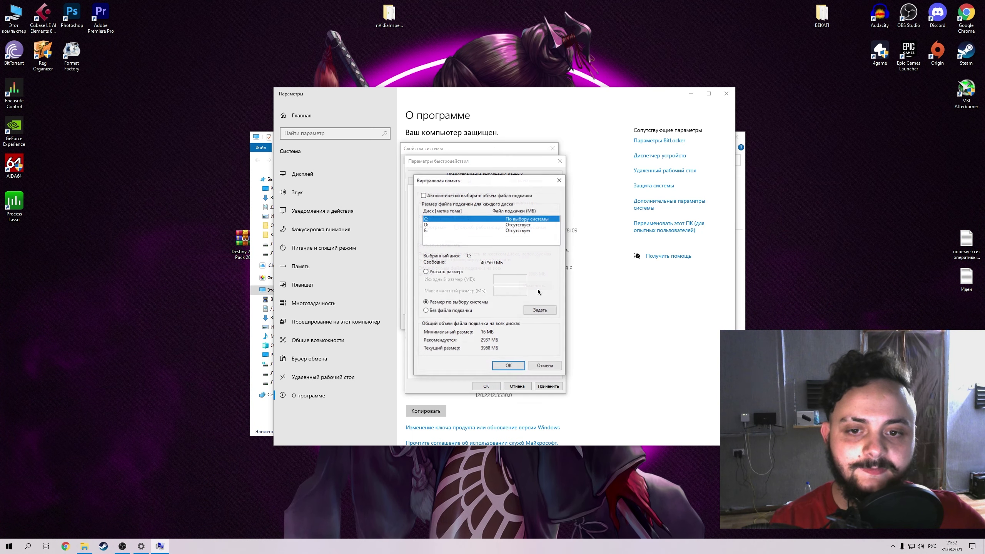
{"action": "left_click", "coordinate": [429, 197]}
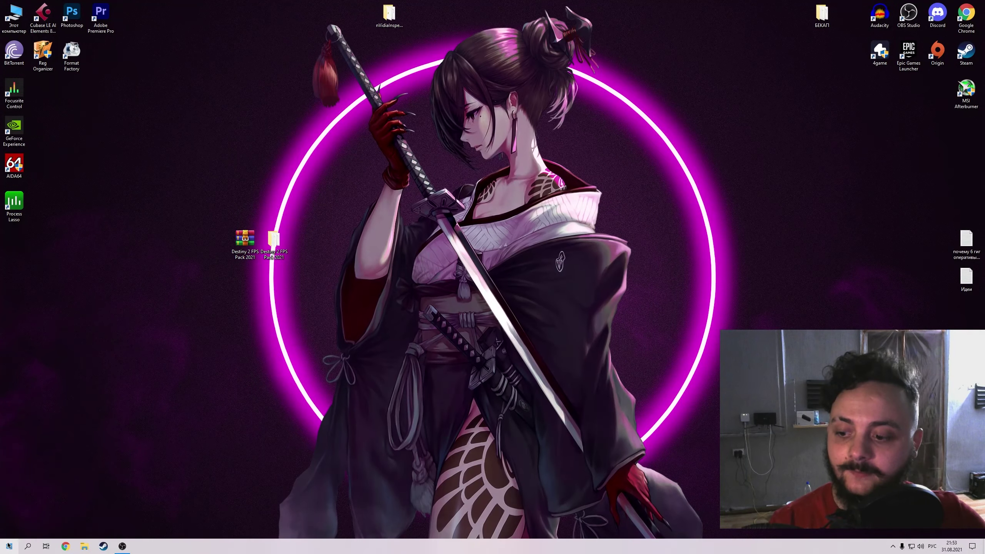
Open the Конфиденциальность section of Windows settings and view the app permissions on the Камера page.
{"action": "right_click", "coordinate": [10, 546]}
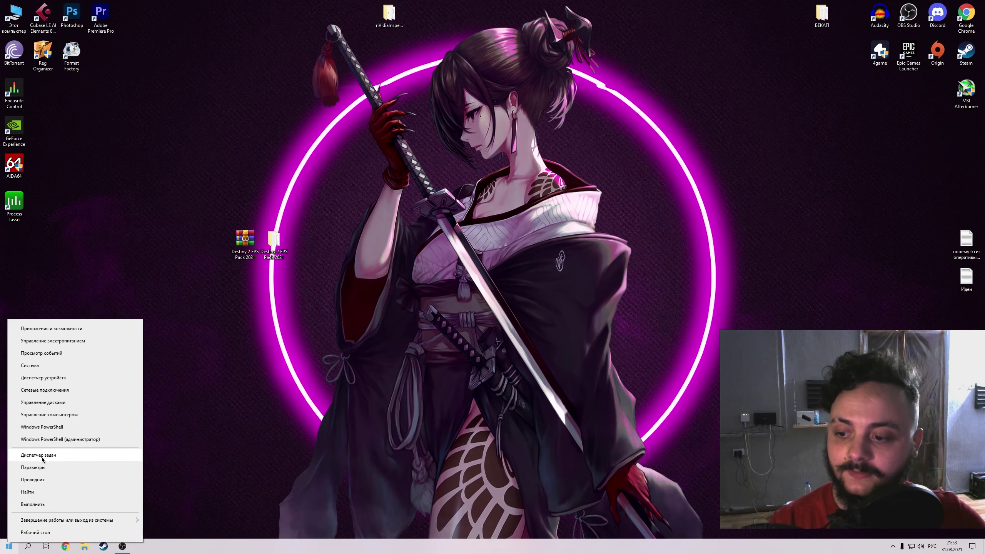
{"action": "left_click", "coordinate": [34, 467]}
{"action": "left_click", "coordinate": [651, 322]}
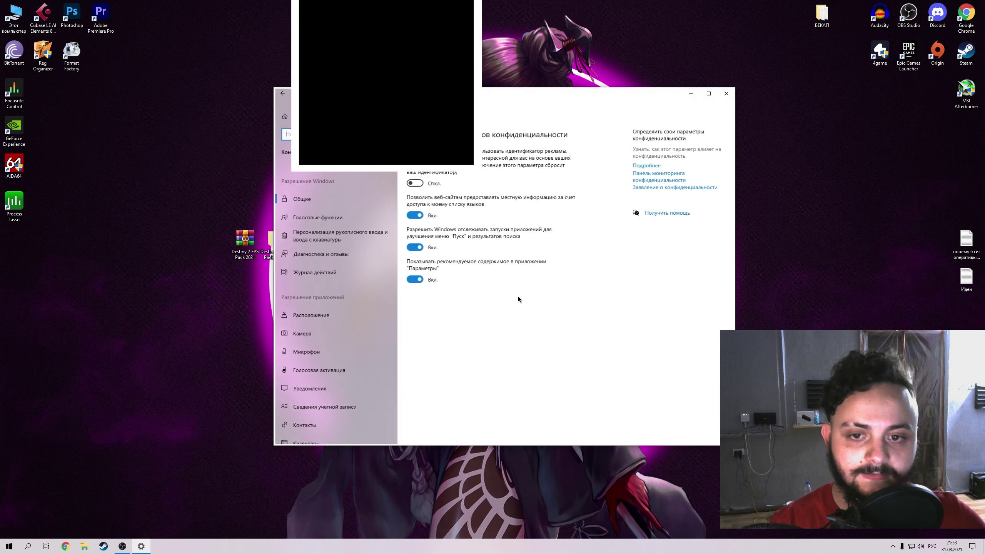
{"action": "scroll", "coordinate": [318, 256], "scroll_direction": "down", "scroll_amount": 1}
{"action": "left_click", "coordinate": [323, 239]}
{"action": "left_click", "coordinate": [336, 255]}
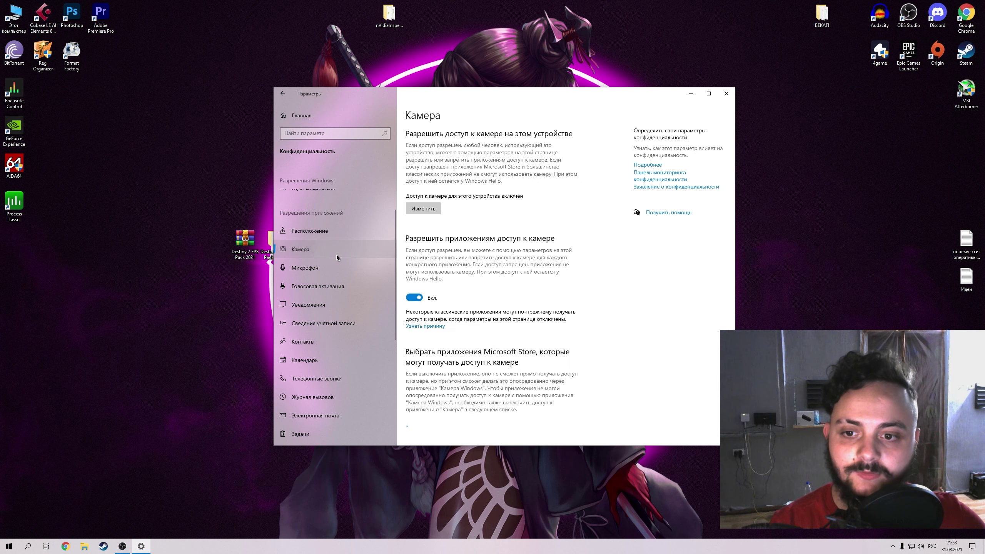
{"action": "scroll", "coordinate": [337, 216], "scroll_direction": "down", "scroll_amount": 1}
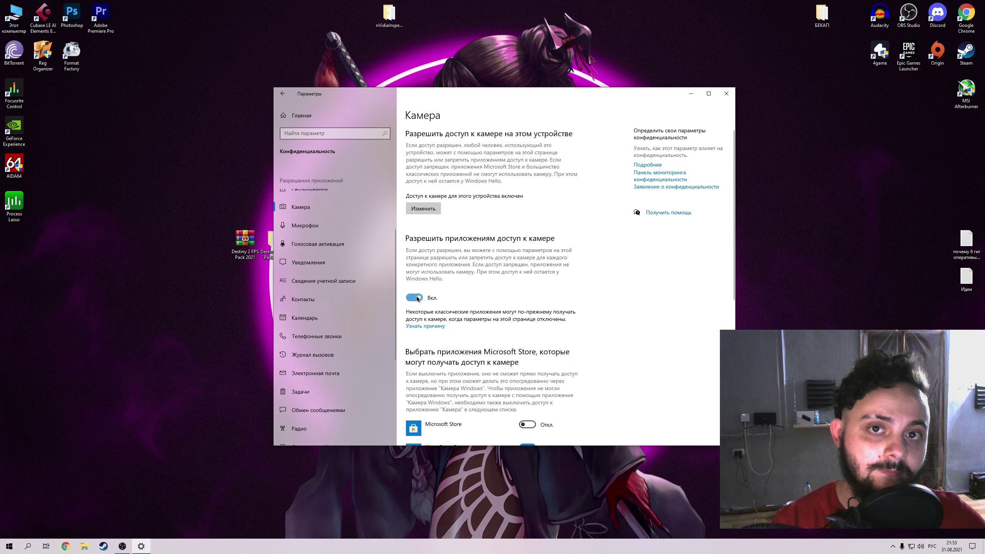
Check whether app access is switched off on the privacy pages from Микрофон through Диагностика приложения.
{"action": "left_click", "coordinate": [328, 226]}
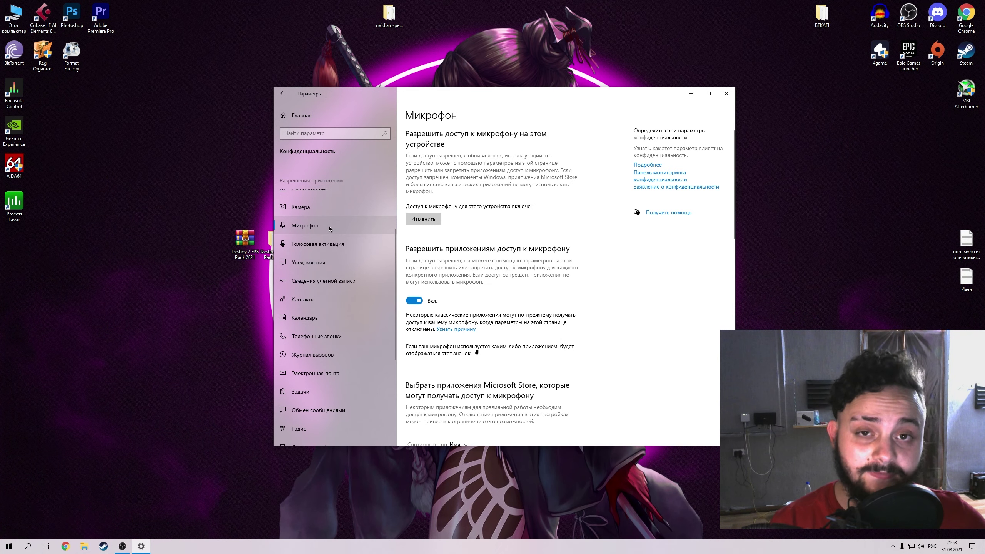
{"action": "left_click", "coordinate": [328, 240]}
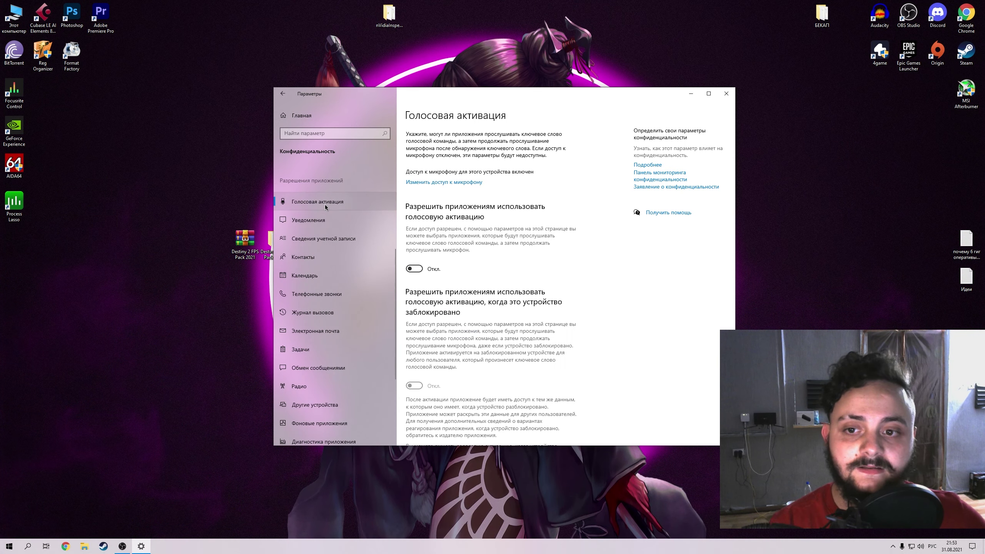
{"action": "left_click", "coordinate": [327, 221]}
{"action": "left_click", "coordinate": [334, 235]}
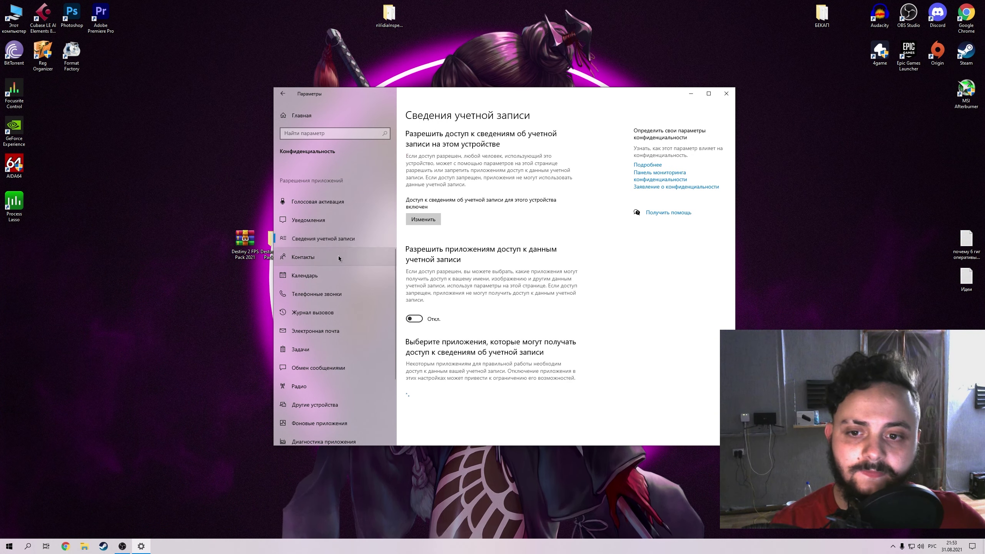
{"action": "left_click", "coordinate": [334, 222]}
{"action": "left_click", "coordinate": [334, 232]}
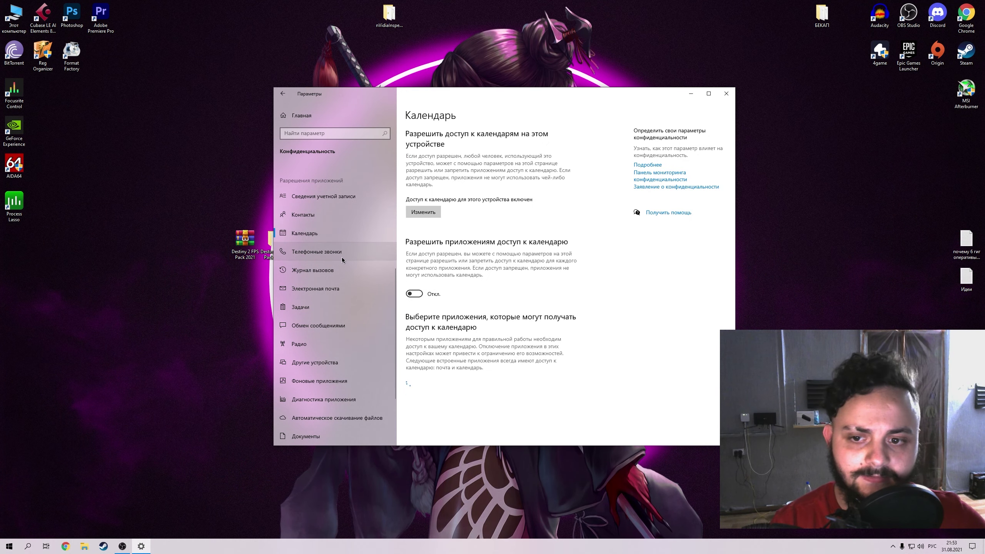
{"action": "left_click", "coordinate": [341, 257]}
{"action": "left_click", "coordinate": [343, 274]}
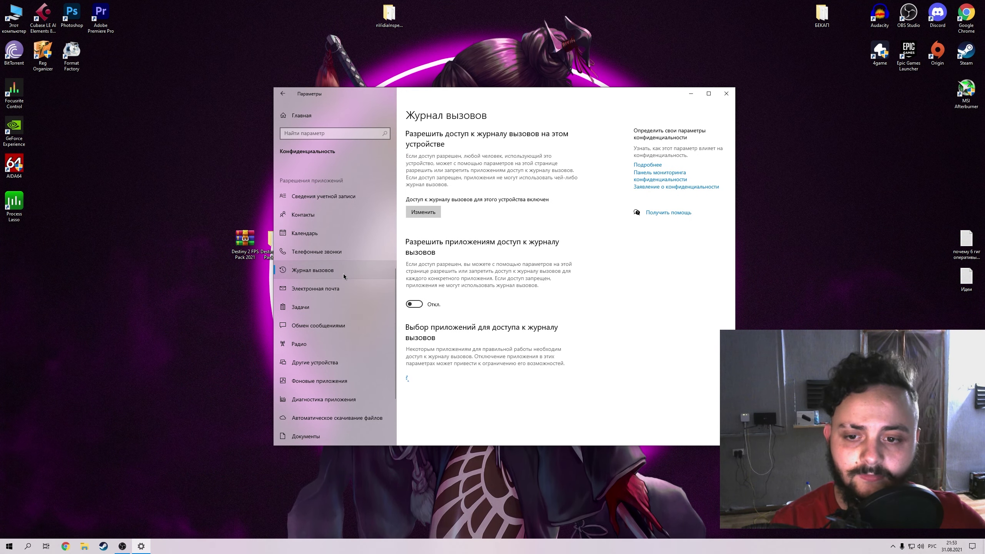
{"action": "left_click", "coordinate": [339, 291]}
{"action": "left_click", "coordinate": [325, 308]}
{"action": "left_click", "coordinate": [337, 331]}
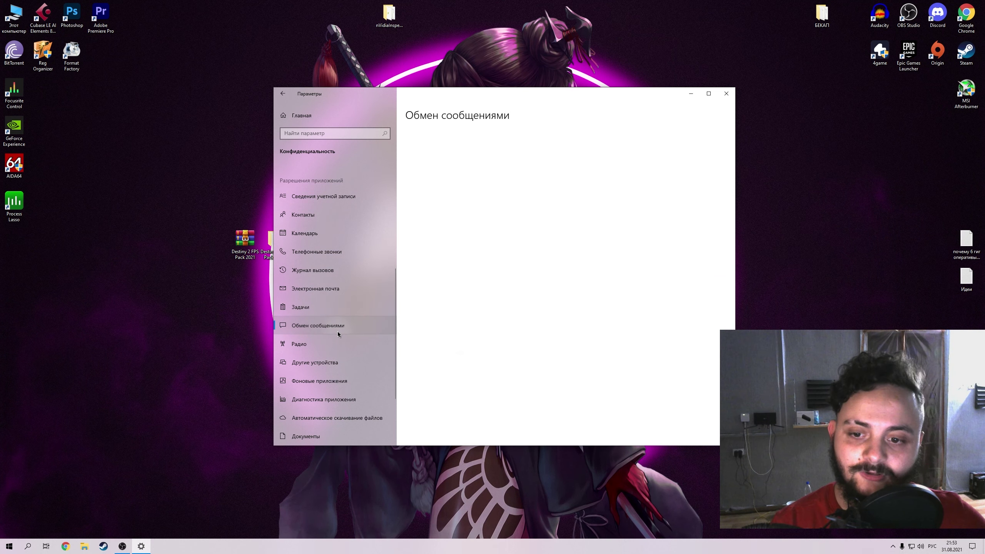
{"action": "left_click", "coordinate": [334, 347]}
{"action": "left_click", "coordinate": [339, 398]}
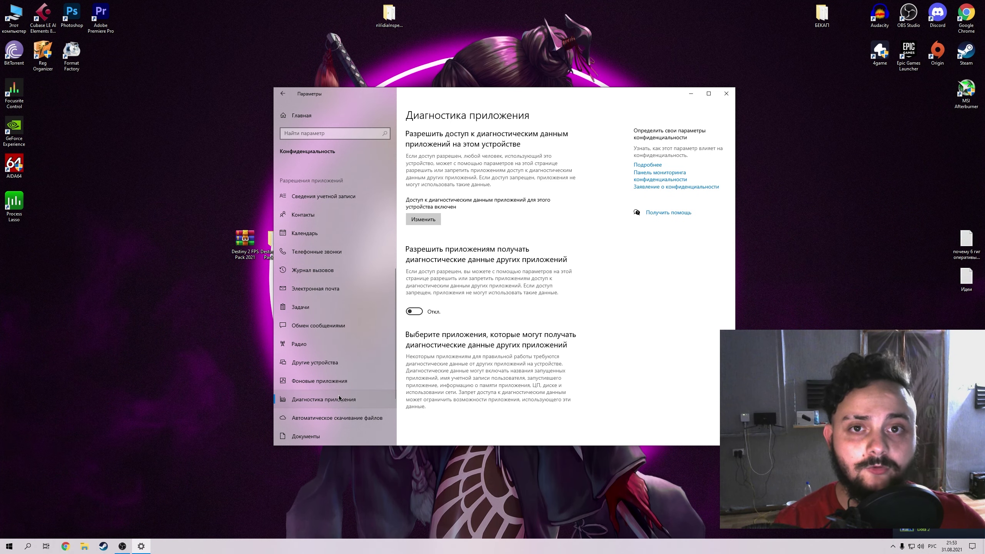
Open Фоновые приложения and switch the general permission for apps to run in the background off and on again.
{"action": "left_click", "coordinate": [315, 383]}
{"action": "scroll", "coordinate": [598, 346], "scroll_direction": "down", "scroll_amount": 5}
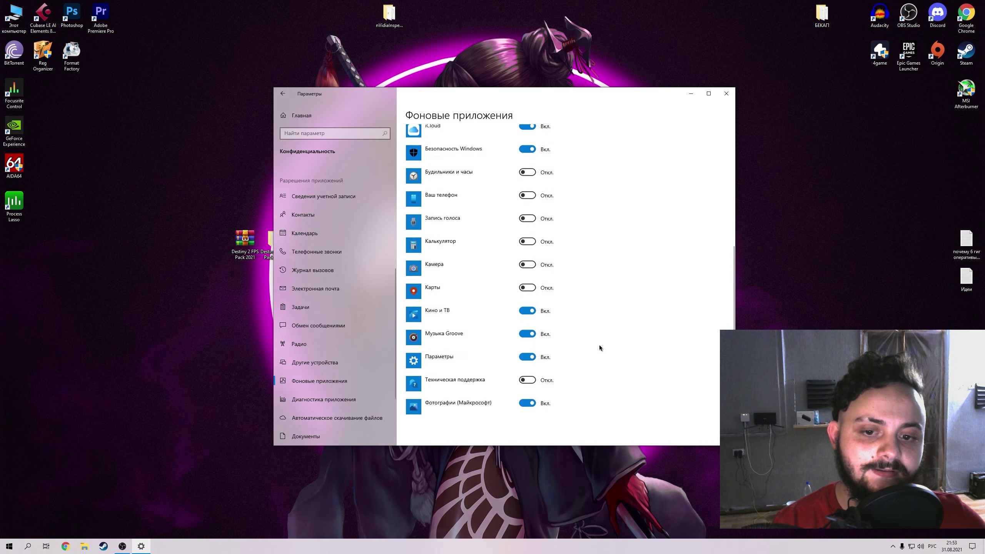
{"action": "scroll", "coordinate": [598, 345], "scroll_direction": "up", "scroll_amount": 5}
{"action": "left_click", "coordinate": [413, 161]}
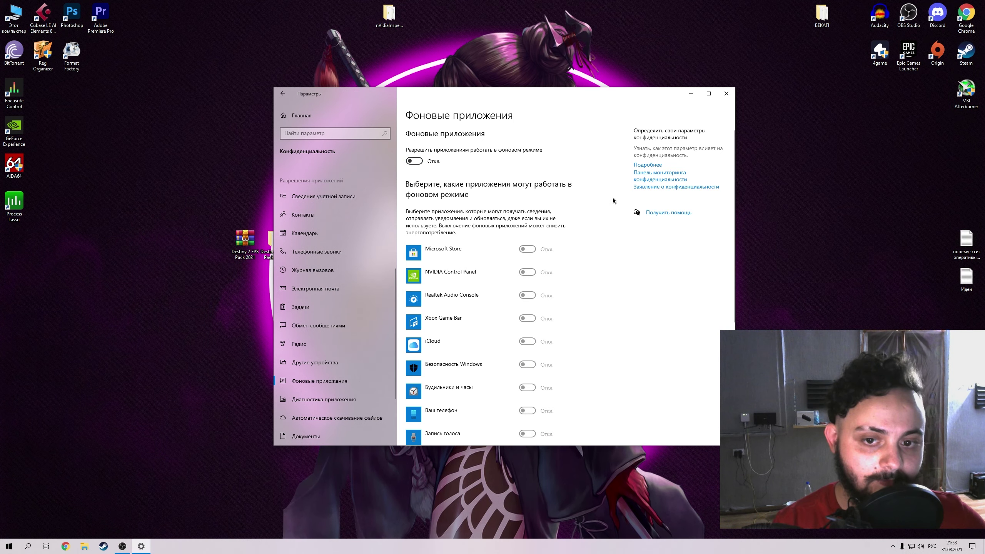
{"action": "left_click", "coordinate": [413, 160]}
Review which individual apps are allowed to run in the background, from Microsoft Store to Фотографии (Майкрософт).
{"action": "scroll", "coordinate": [593, 312], "scroll_direction": "down", "scroll_amount": 5}
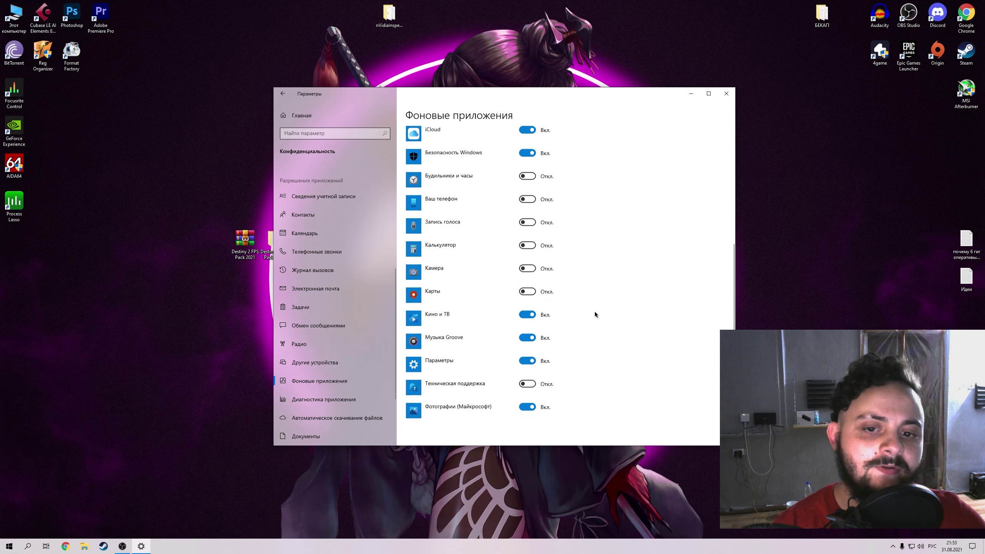
{"action": "scroll", "coordinate": [593, 312], "scroll_direction": "up", "scroll_amount": 10}
{"action": "scroll", "coordinate": [476, 197], "scroll_direction": "down", "scroll_amount": 1}
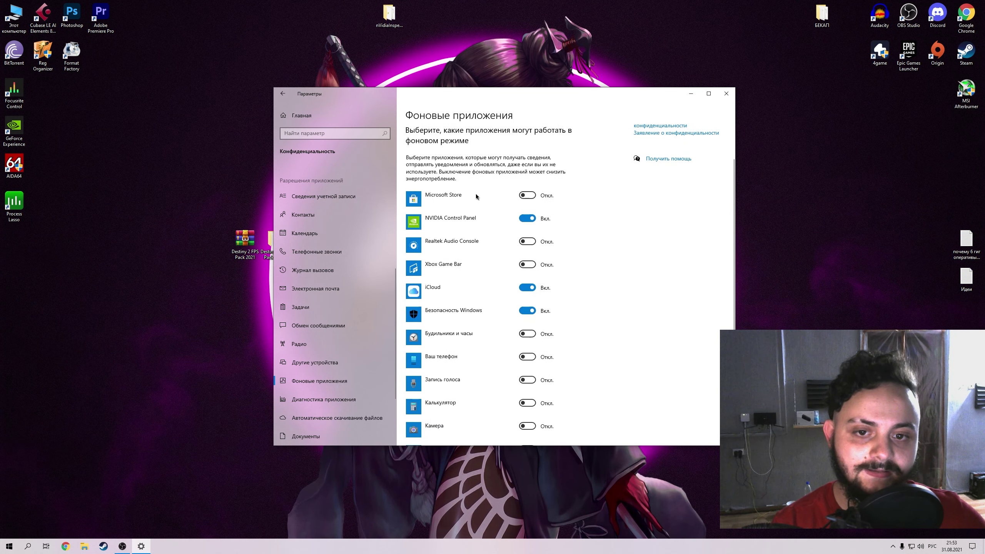
{"action": "scroll", "coordinate": [485, 224], "scroll_direction": "down", "scroll_amount": 3}
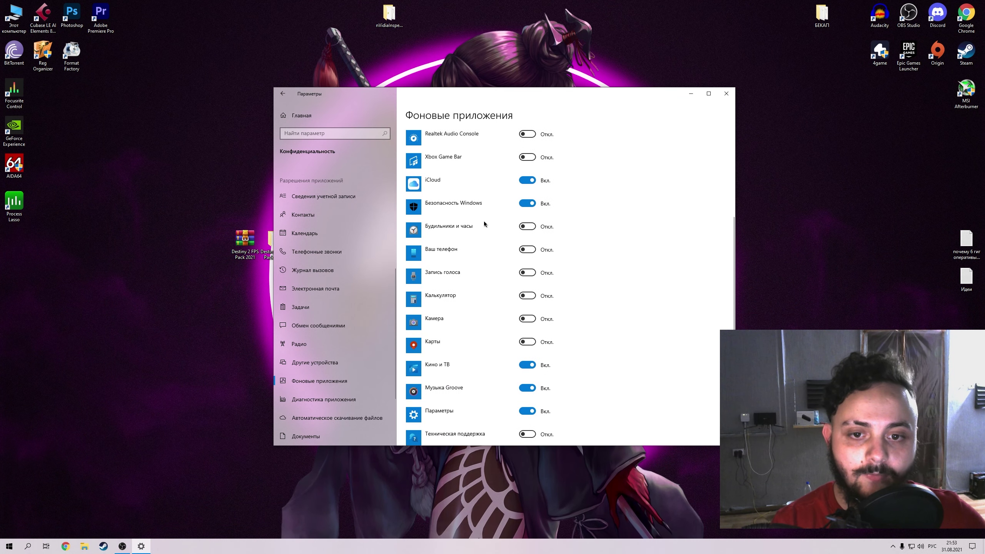
{"action": "scroll", "coordinate": [625, 253], "scroll_direction": "down", "scroll_amount": 3}
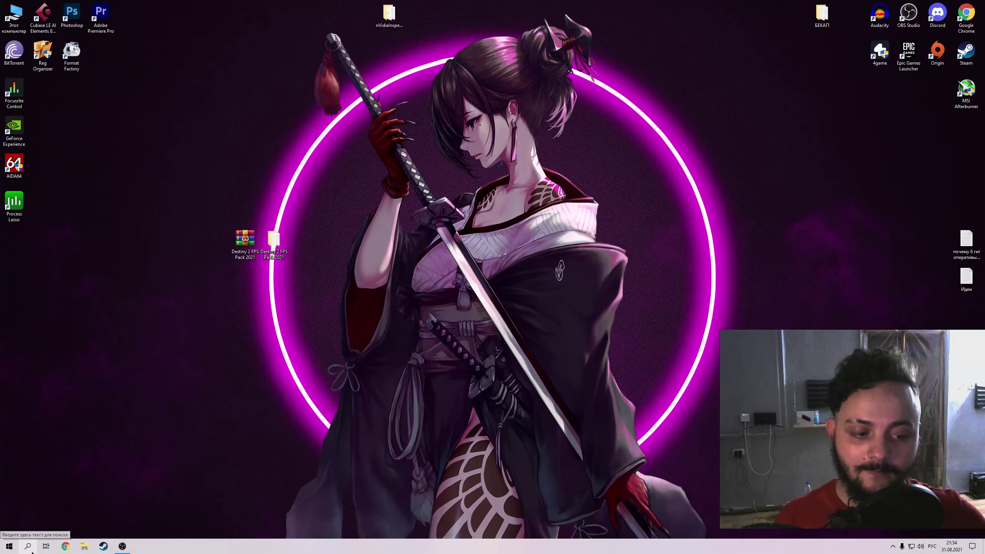
Open Панель управления through the Windows search and go to its Электропитание settings.
{"action": "left_click", "coordinate": [29, 547]}
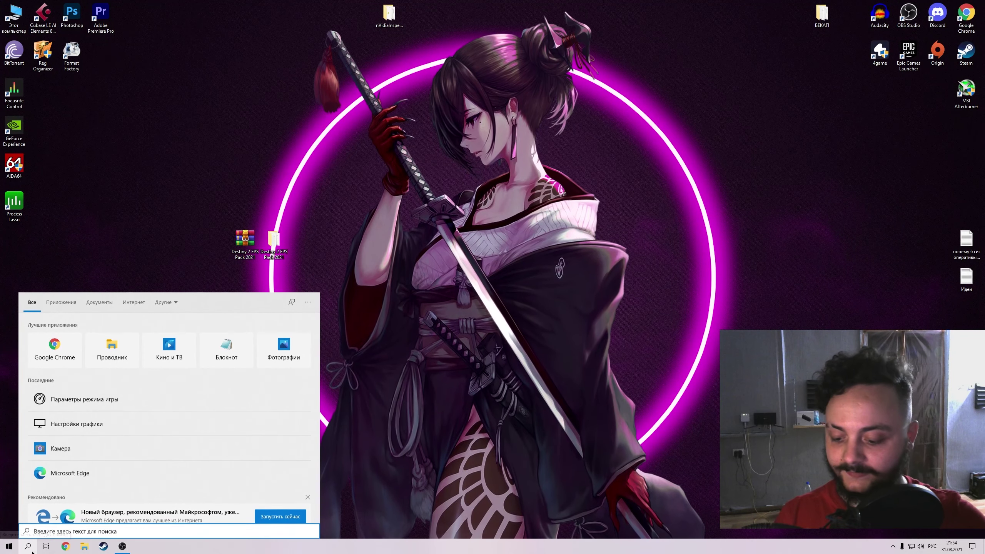
{"action": "type", "text": "пан"}
{"action": "key", "text": "Return"}
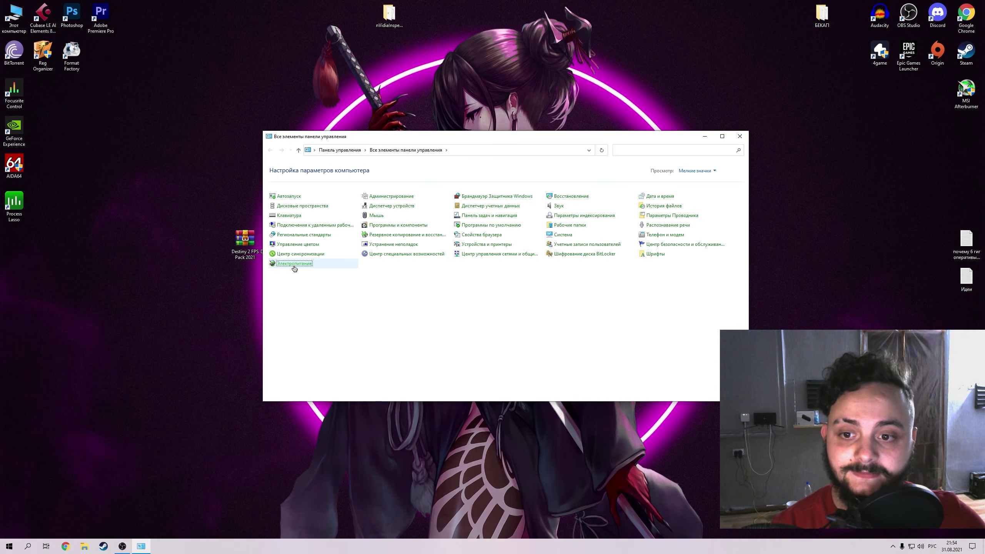
{"action": "left_click", "coordinate": [294, 263]}
{"action": "left_click", "coordinate": [370, 267]}
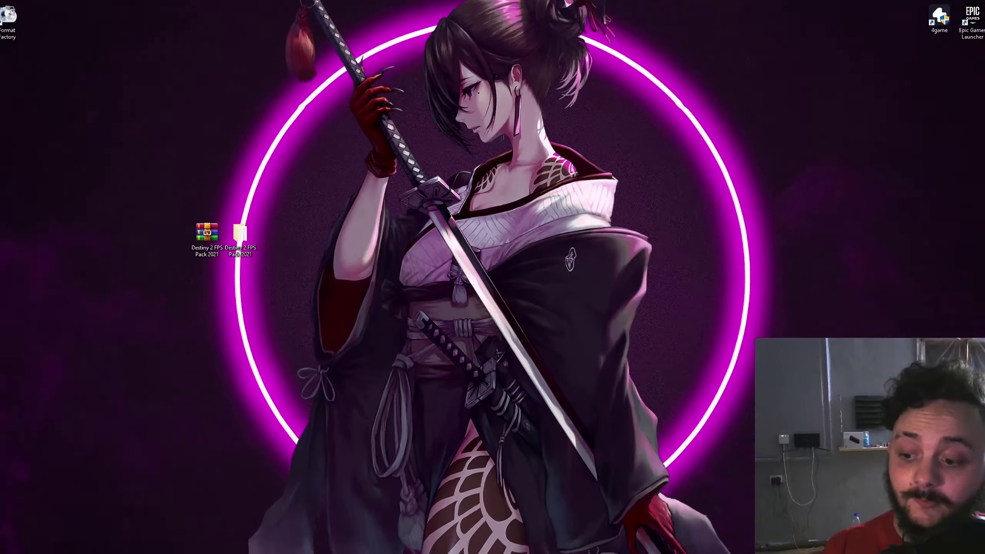
Find Центр обновления Windows by searching for "обновление", check for updates, and read the status text.
{"action": "left_click", "coordinate": [29, 546]}
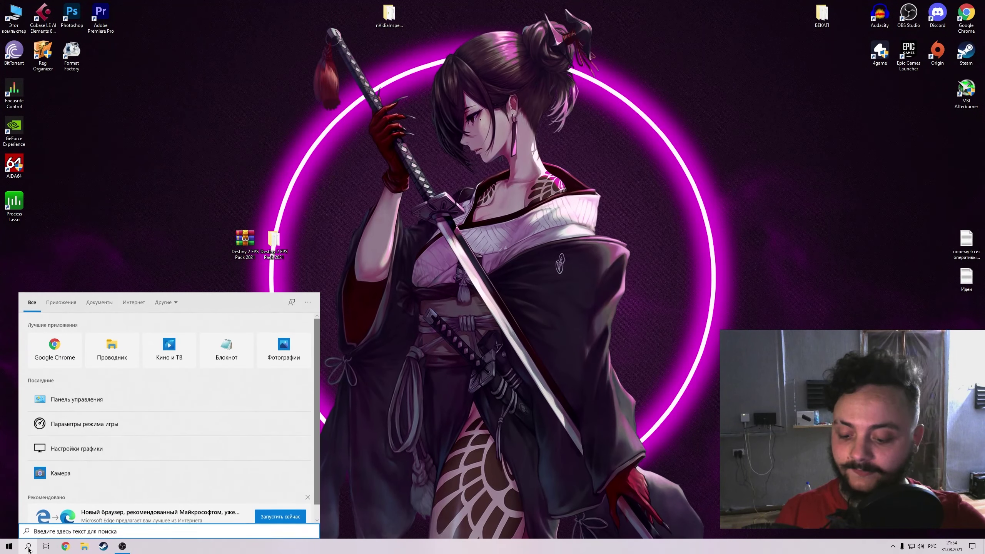
{"action": "type", "text": "обновление"}
{"action": "key", "text": "Return"}
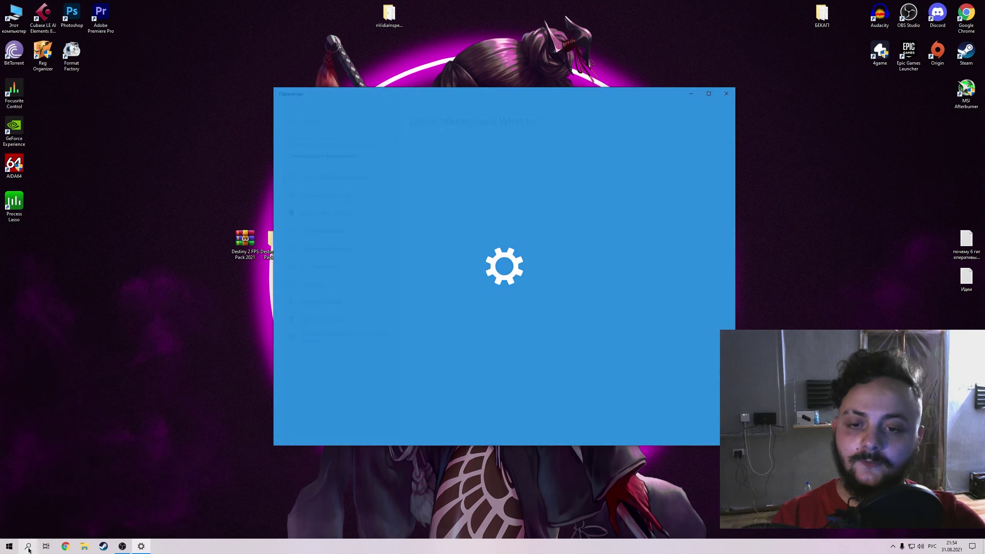
{"action": "left_click", "coordinate": [426, 168]}
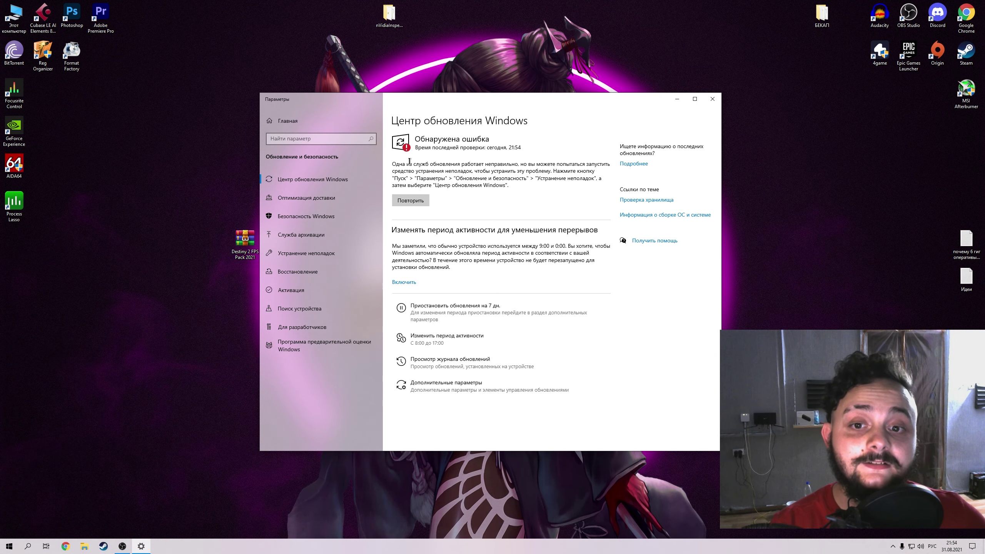
{"action": "left_click_drag", "start_coordinate": [393, 162], "coordinate": [508, 185]}
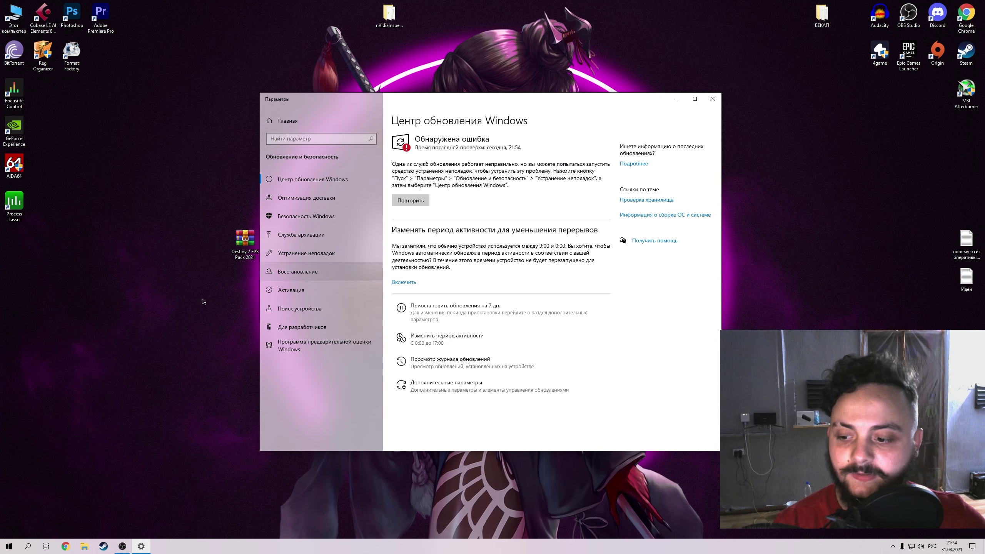
Open Службы through the Windows search and bring up the properties of the Центр обновления Windows service.
{"action": "left_click", "coordinate": [28, 546]}
{"action": "type", "text": "службы"}
{"action": "key", "text": "Return"}
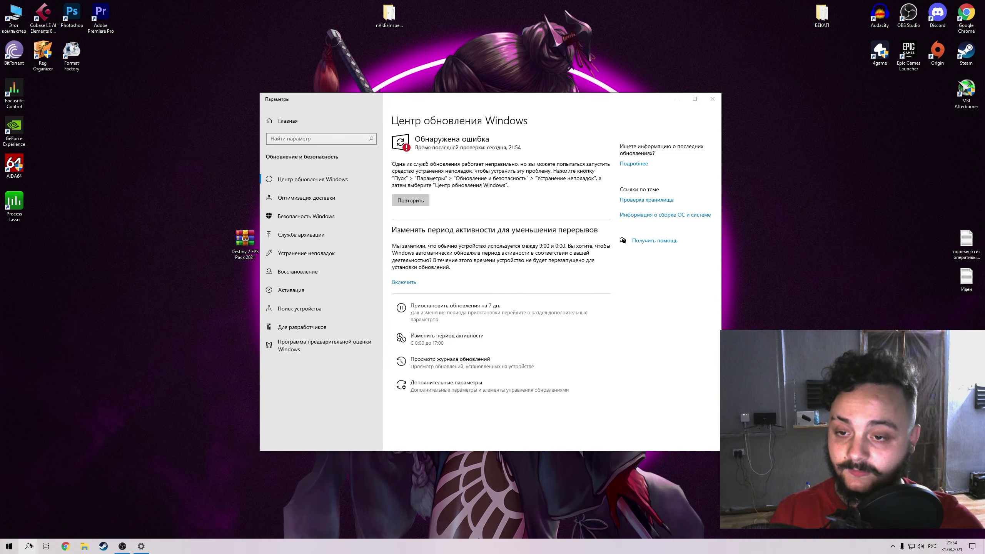
{"action": "left_click_drag", "start_coordinate": [421, 132], "coordinate": [422, 338]}
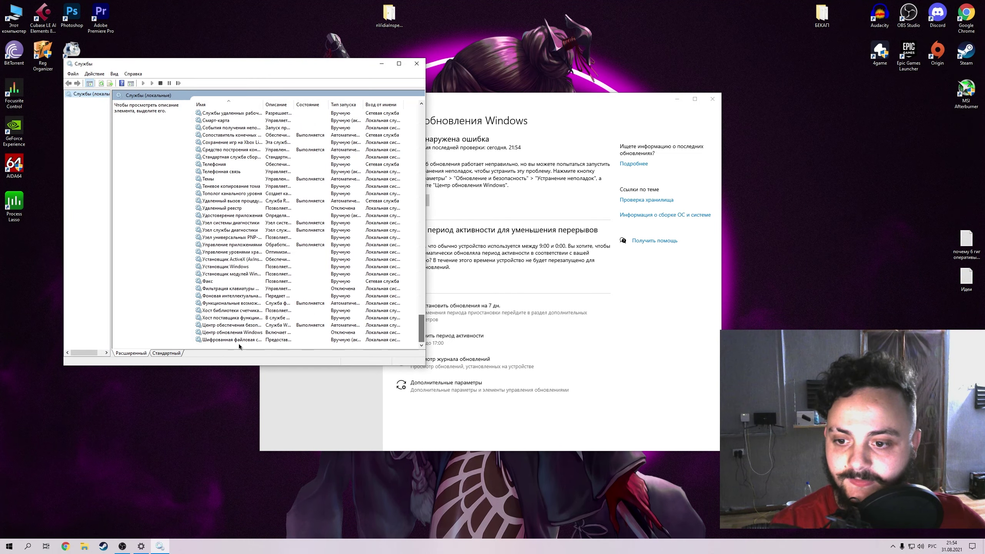
{"action": "double_click", "coordinate": [222, 333]}
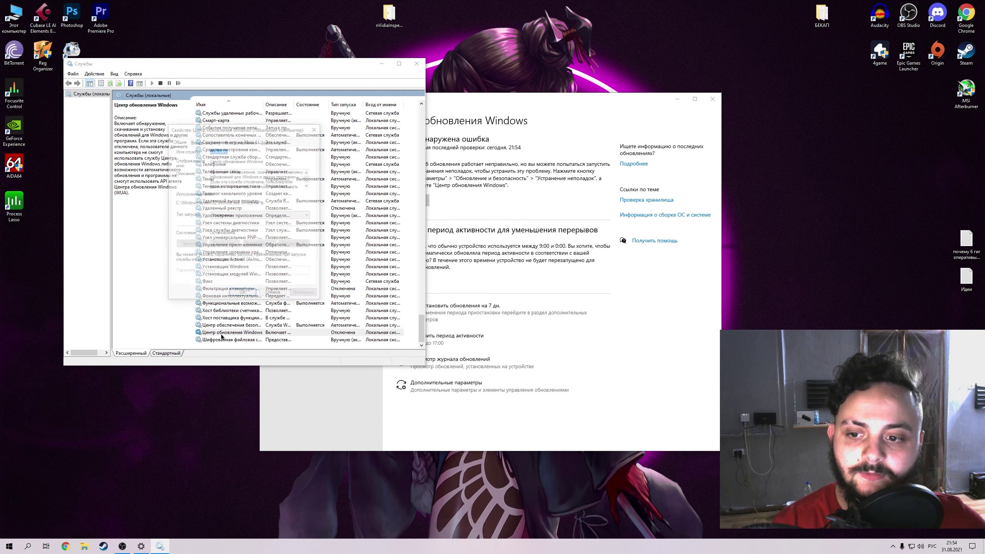
Set the Центр обновления Windows service's startup type to Вручную, apply it, start the service, and return to the update settings.
{"action": "left_click", "coordinate": [236, 214]}
{"action": "left_click", "coordinate": [219, 235]}
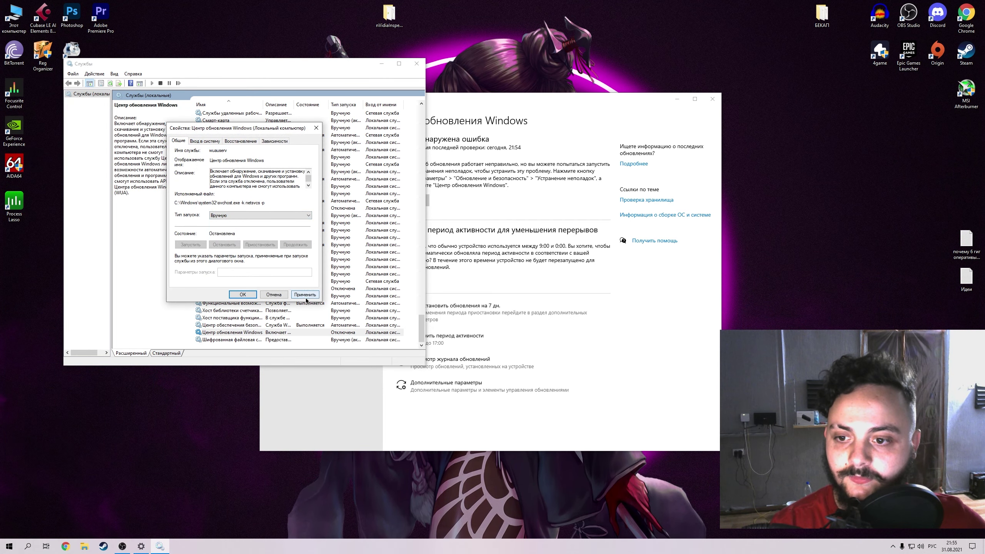
{"action": "left_click", "coordinate": [304, 294]}
{"action": "left_click", "coordinate": [190, 245]}
{"action": "left_click", "coordinate": [442, 252]}
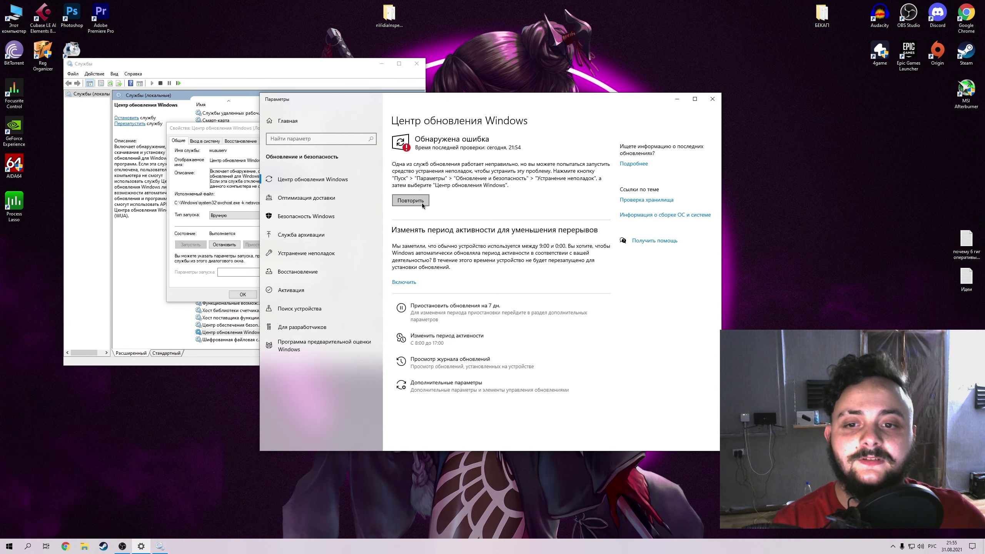
Set the Центр обновления Windows service's startup type to Отключена, stop the service, and close its properties and the update settings.
{"action": "left_click", "coordinate": [188, 220]}
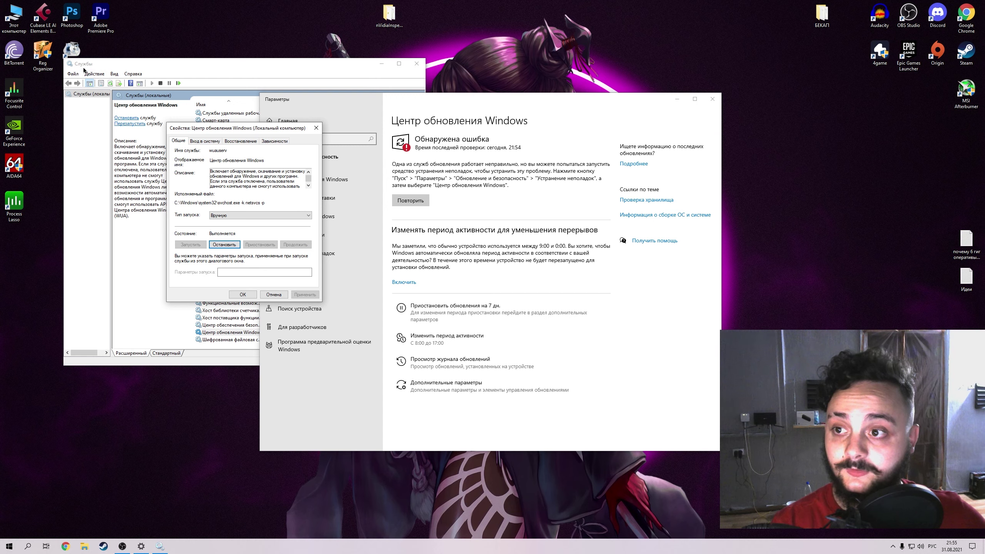
{"action": "left_click", "coordinate": [247, 215]}
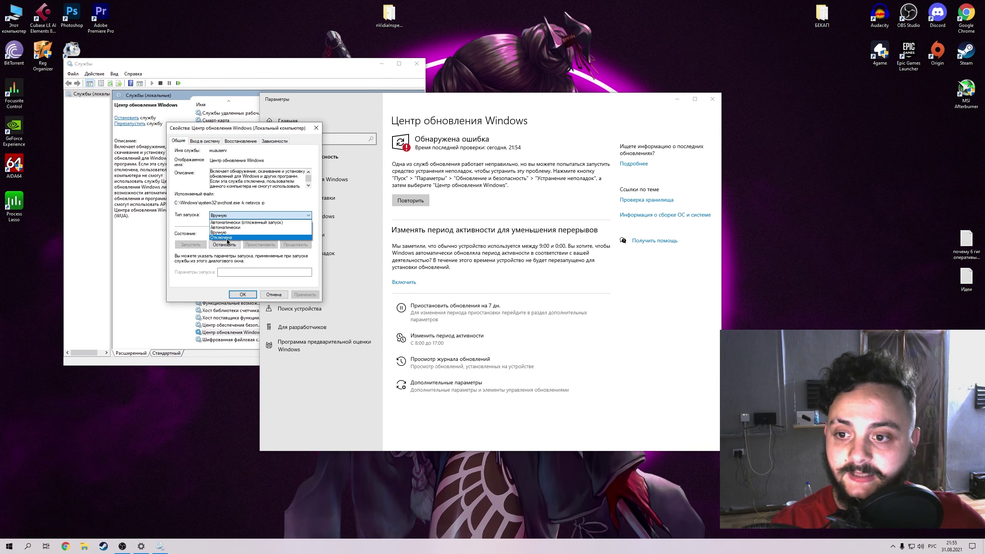
{"action": "left_click", "coordinate": [274, 243]}
{"action": "left_click", "coordinate": [305, 295]}
{"action": "left_click", "coordinate": [226, 245]}
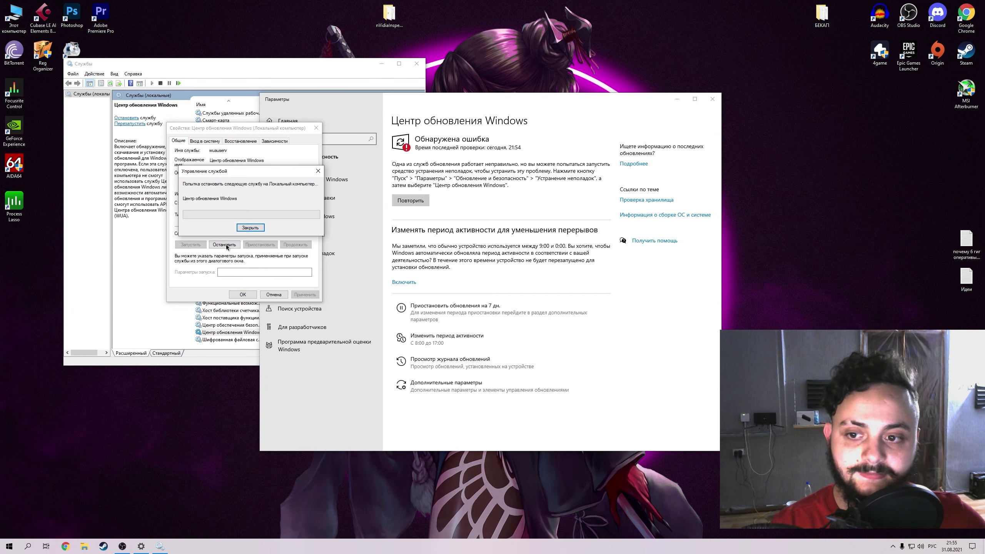
{"action": "left_click", "coordinate": [242, 294]}
{"action": "left_click", "coordinate": [713, 99]}
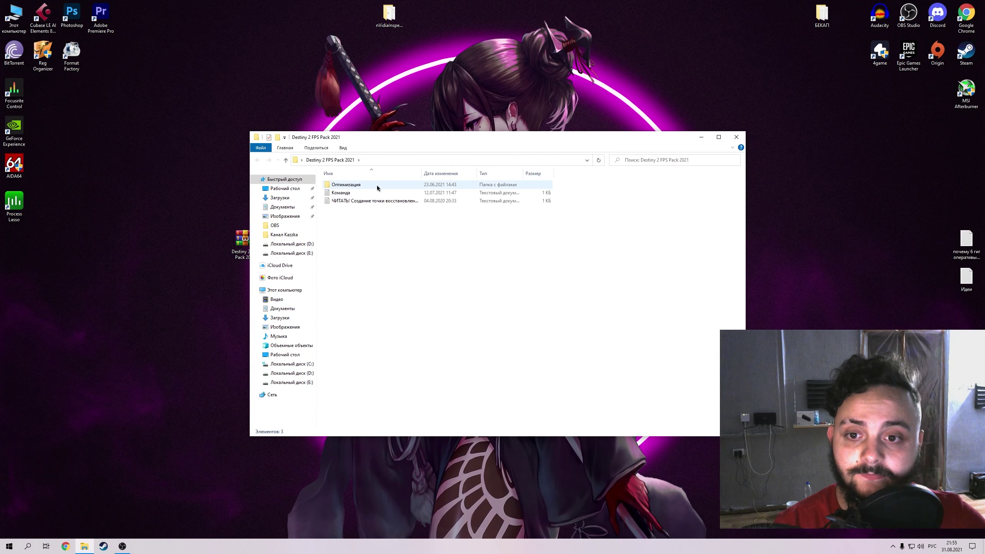
Open the Твики Реестра folder inside Оптимизация and look over its registry files and ЧИТАТЬ! text files.
{"action": "double_click", "coordinate": [350, 217]}
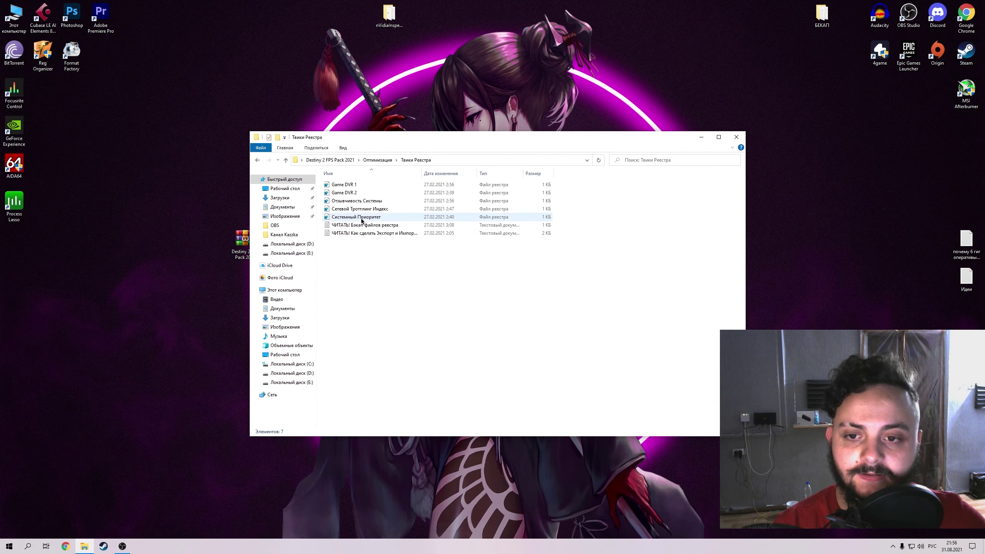
{"action": "left_click_drag", "start_coordinate": [590, 180], "coordinate": [494, 222]}
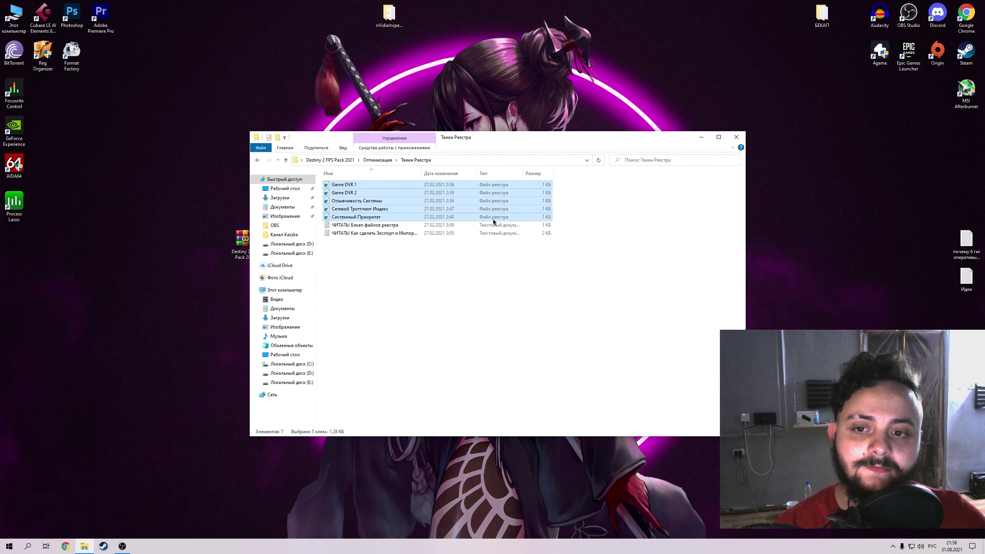
{"action": "left_click", "coordinate": [623, 201]}
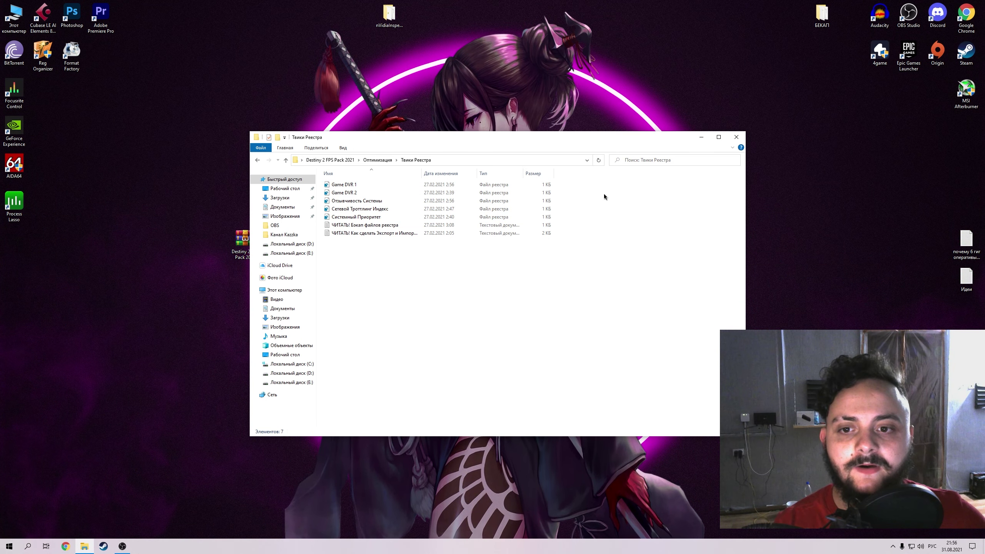
{"action": "left_click_drag", "start_coordinate": [564, 228], "coordinate": [490, 247]}
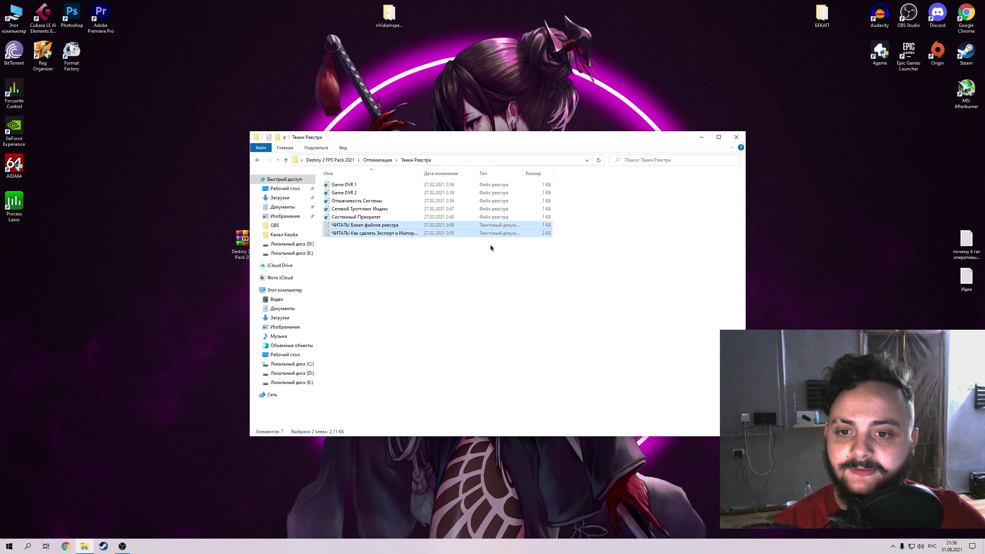
{"action": "left_click", "coordinate": [444, 264]}
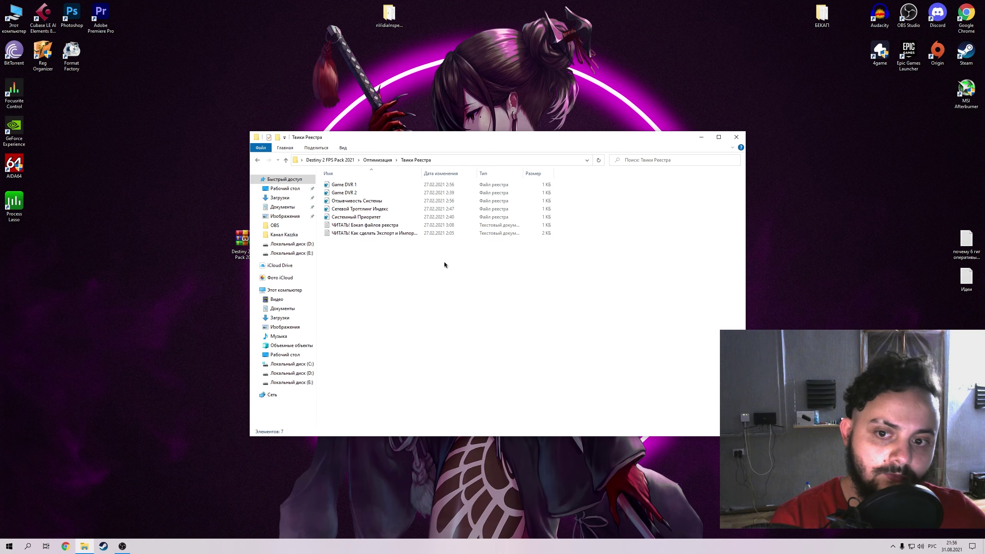
Merge the registry files Game DVR 1, Game DVR 2, Отзывчивость Системы, Сетевой Троттлинг Индекс and Системный Приоритет one by one.
{"action": "left_click_drag", "start_coordinate": [558, 181], "coordinate": [457, 184]}
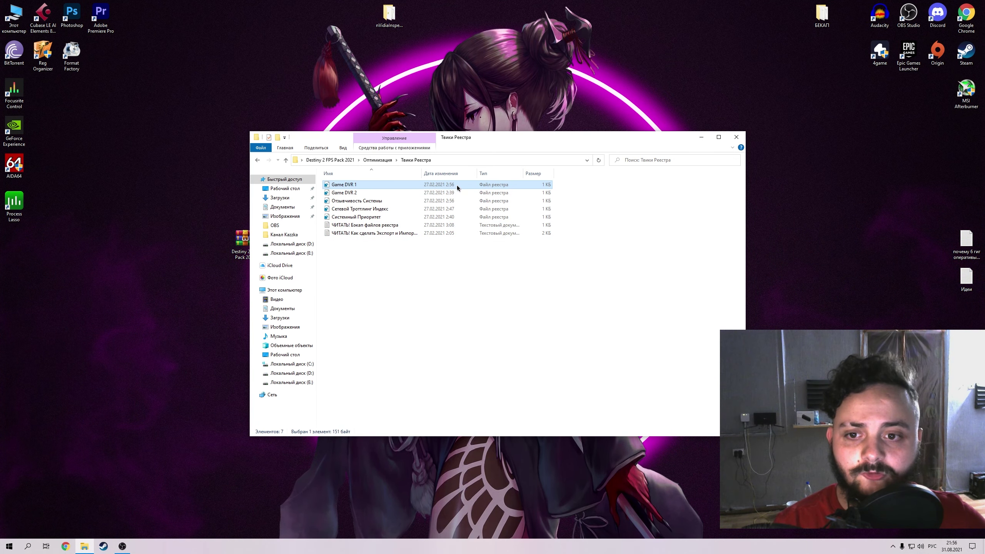
{"action": "right_click", "coordinate": [386, 183]}
{"action": "left_click", "coordinate": [360, 193]}
{"action": "right_click", "coordinate": [360, 193]}
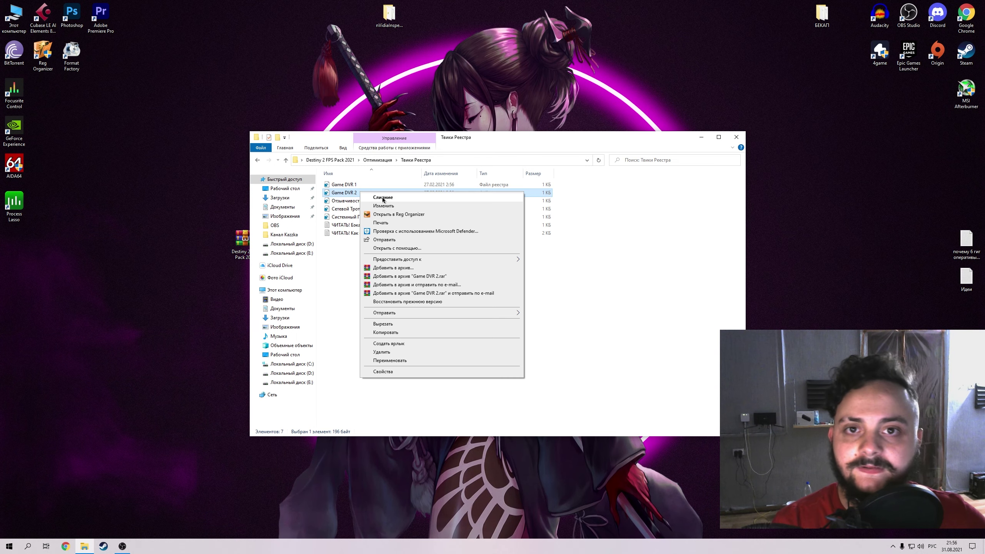
{"action": "left_click", "coordinate": [383, 197]}
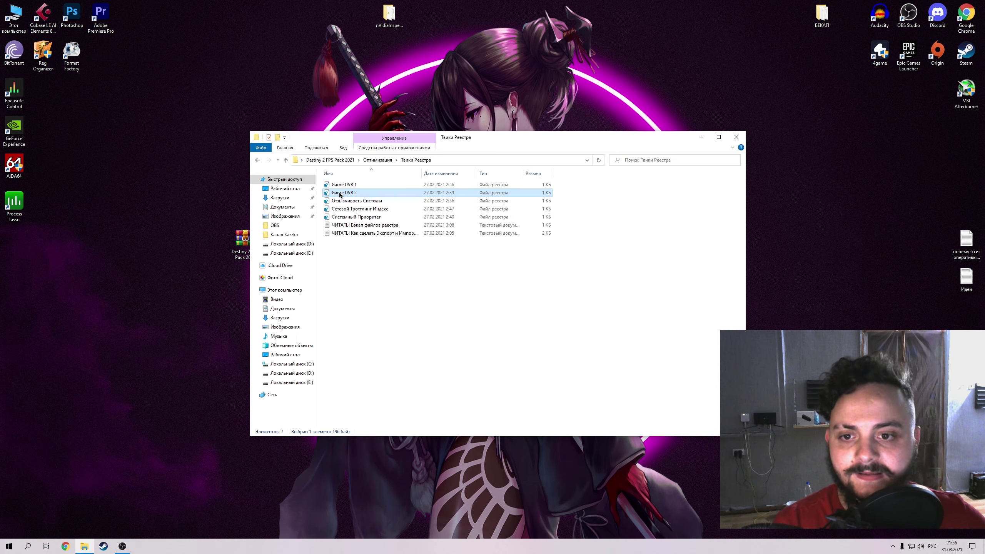
{"action": "left_click", "coordinate": [382, 200]}
{"action": "right_click", "coordinate": [380, 201]}
{"action": "left_click", "coordinate": [389, 210]}
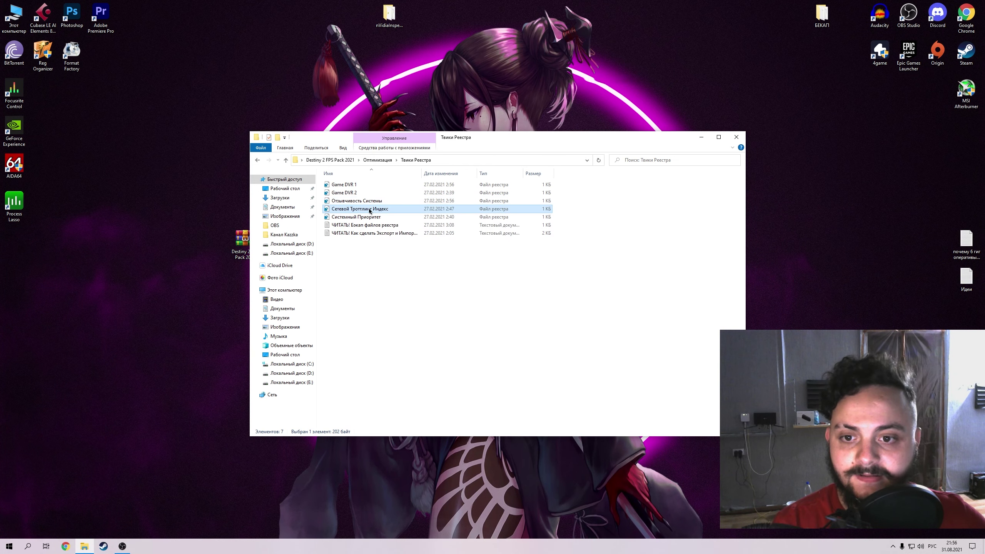
{"action": "right_click", "coordinate": [393, 210]}
{"action": "left_click", "coordinate": [379, 218]}
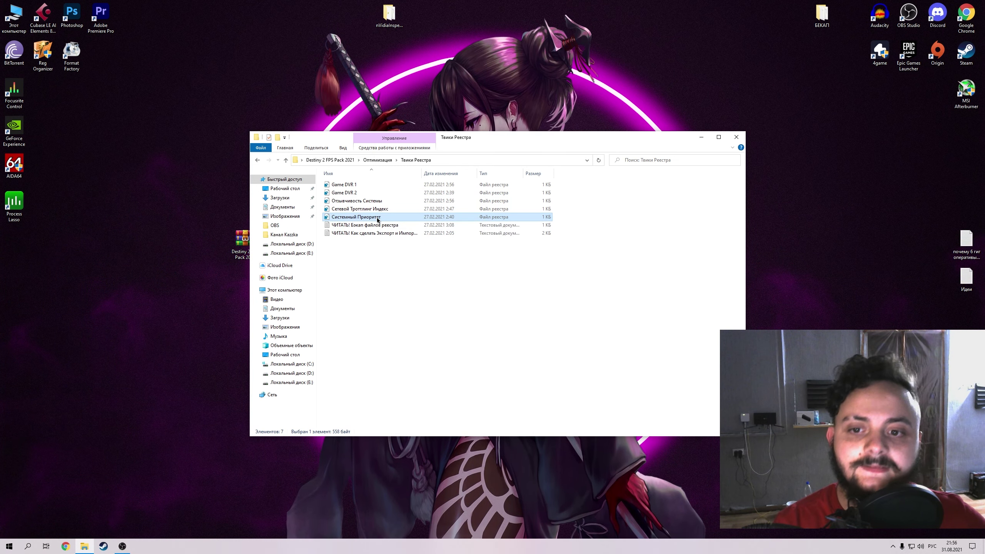
{"action": "right_click", "coordinate": [382, 220]}
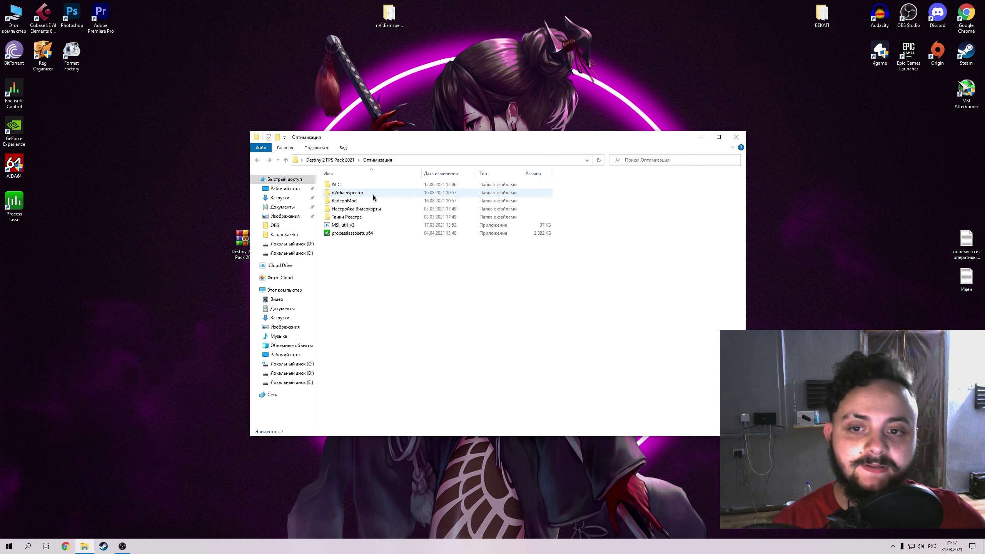
Locate the nVidiaInspector folder in the pack, open the desktop folder of that name, and launch nvidiaInspector.
{"action": "left_click", "coordinate": [352, 193]}
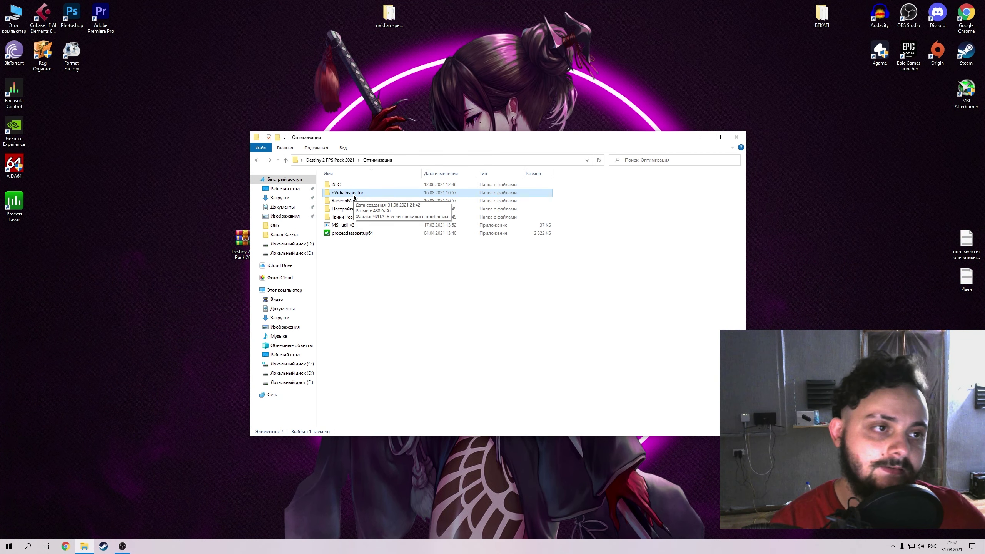
{"action": "left_click_drag", "start_coordinate": [315, 40], "coordinate": [445, 24]}
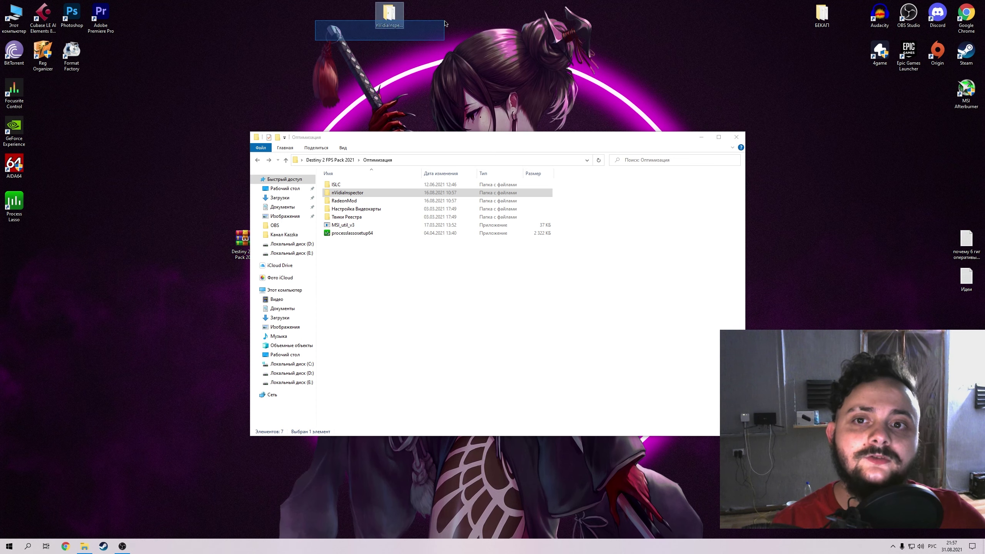
{"action": "left_click_drag", "start_coordinate": [393, 42], "coordinate": [395, 24]}
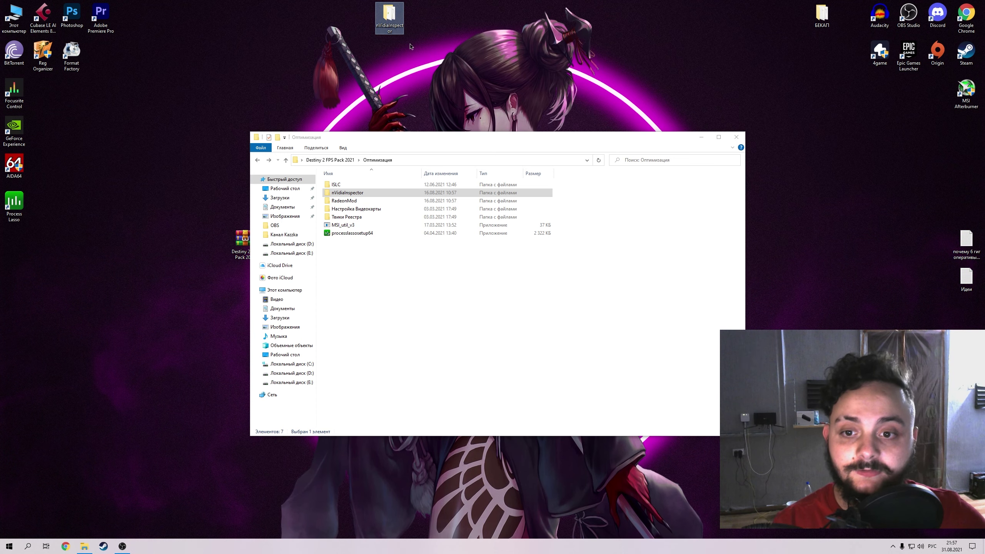
{"action": "left_click", "coordinate": [363, 202]}
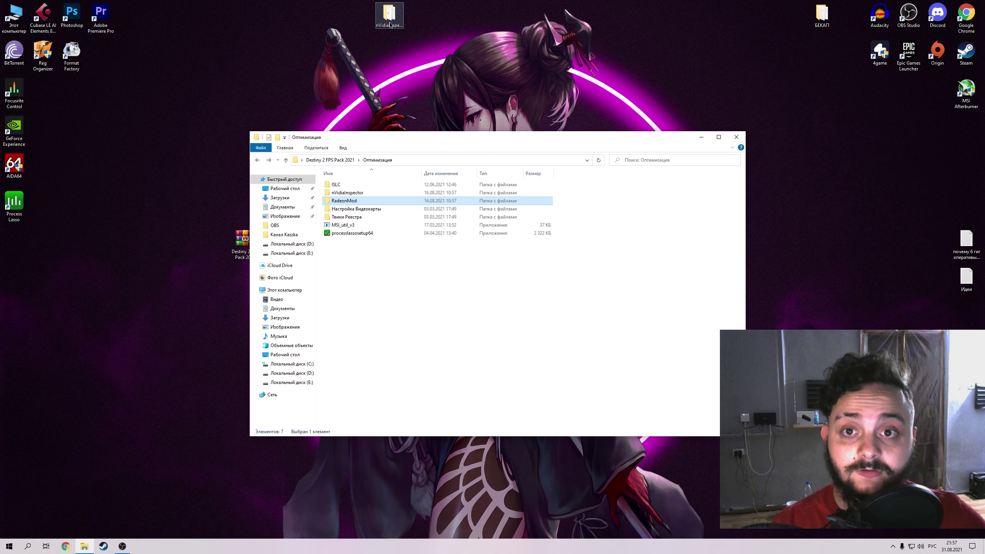
{"action": "double_click", "coordinate": [391, 25]}
{"action": "right_click", "coordinate": [371, 194]}
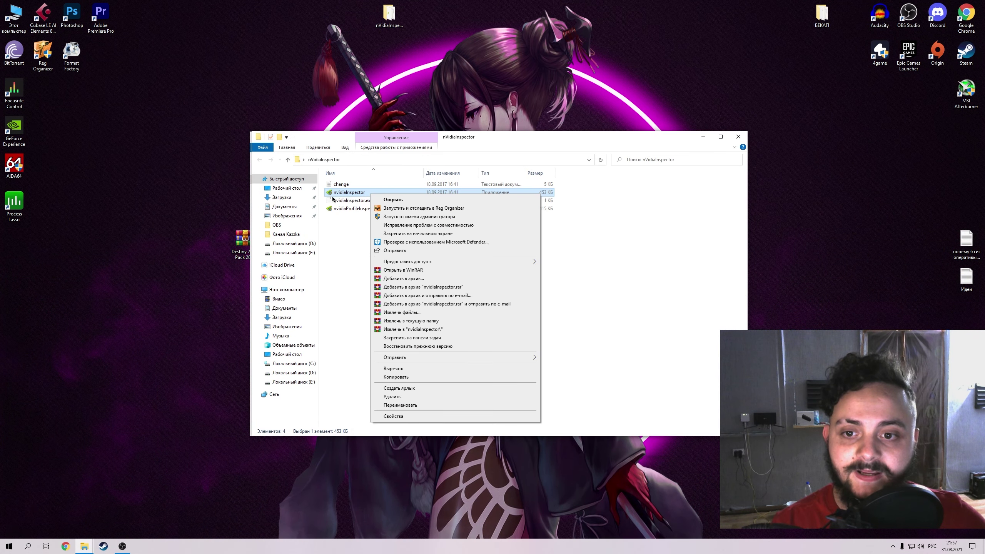
{"action": "left_click", "coordinate": [392, 199]}
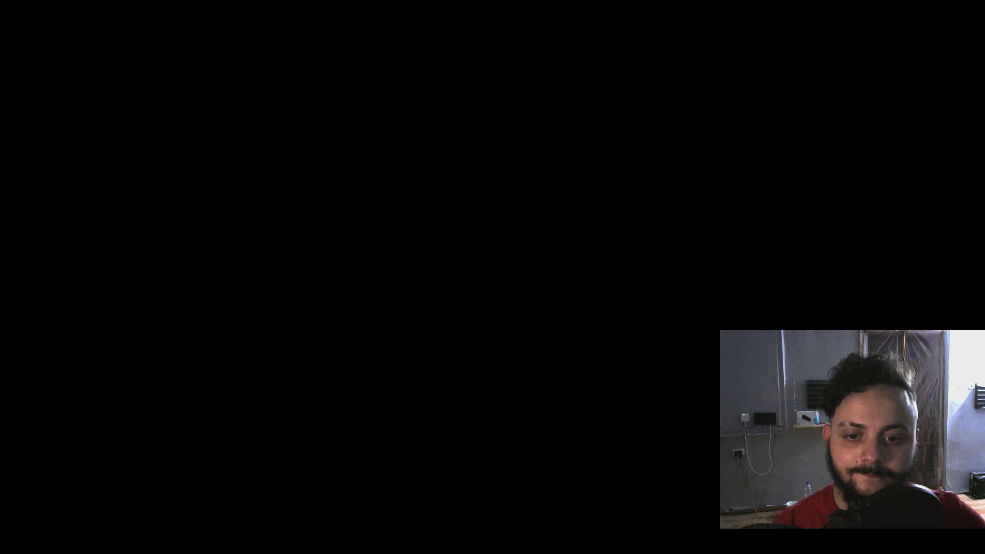
Open the driver profile settings and load the Destiny 2 profile by searching for "destiny".
{"action": "left_click", "coordinate": [557, 274]}
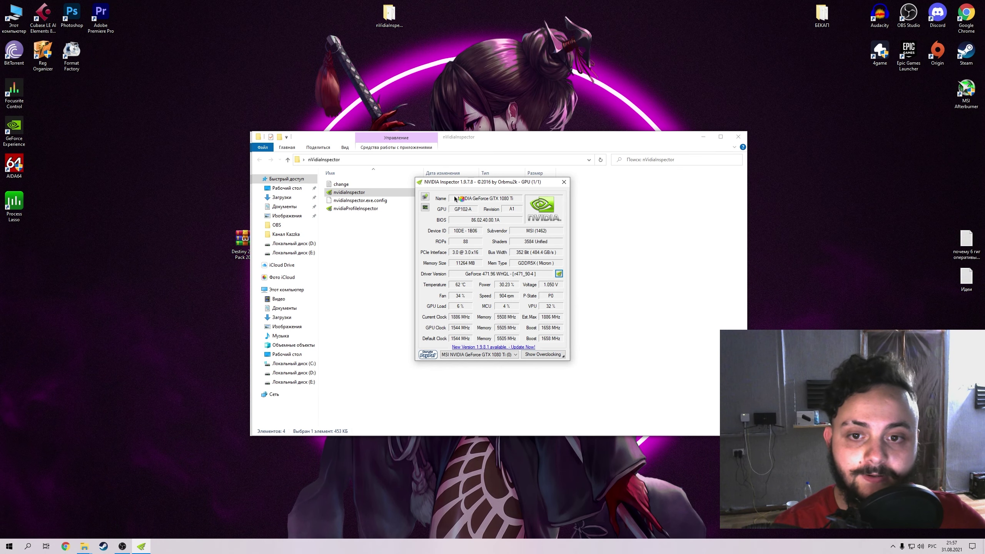
{"action": "type", "text": "destiny"}
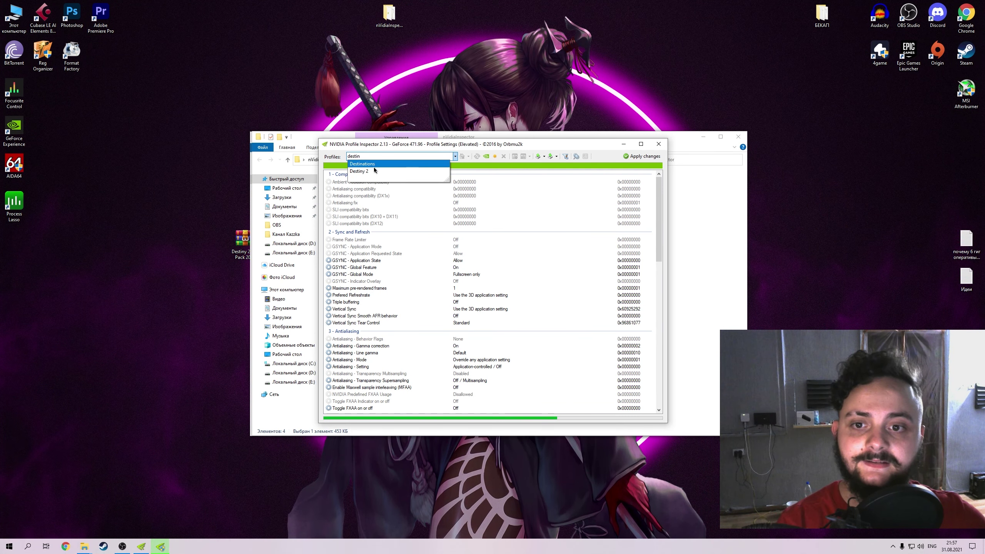
{"action": "key", "text": "Return"}
Set Maximum pre-rendered frames to 5 in the Destiny 2 profile, trying lower values such as 3 first.
{"action": "left_click", "coordinate": [347, 289]}
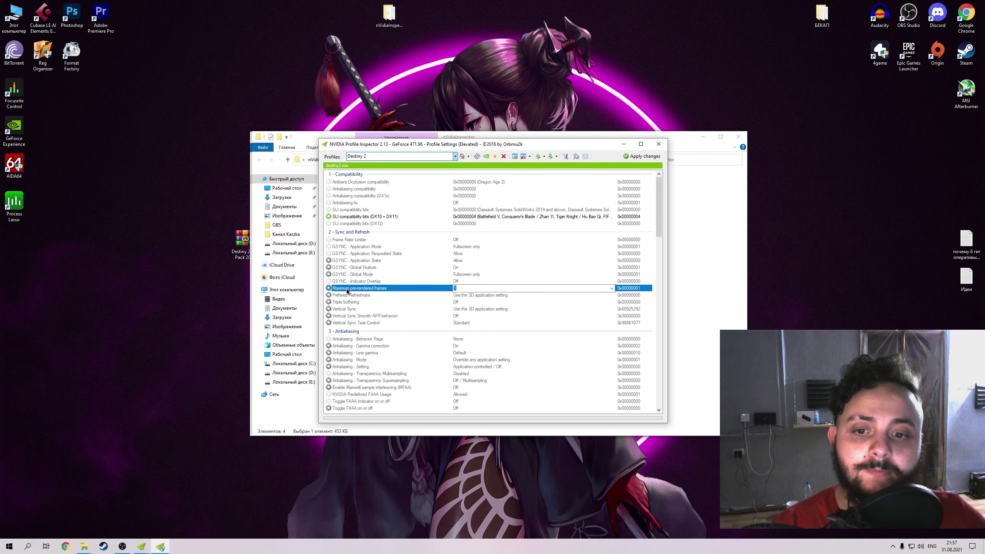
{"action": "left_click", "coordinate": [611, 288]}
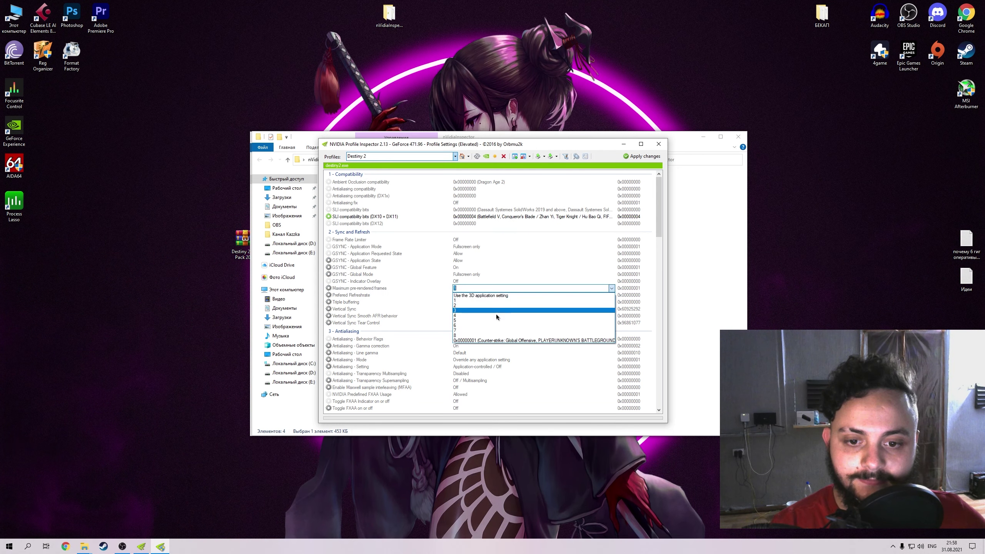
{"action": "left_click", "coordinate": [465, 311]}
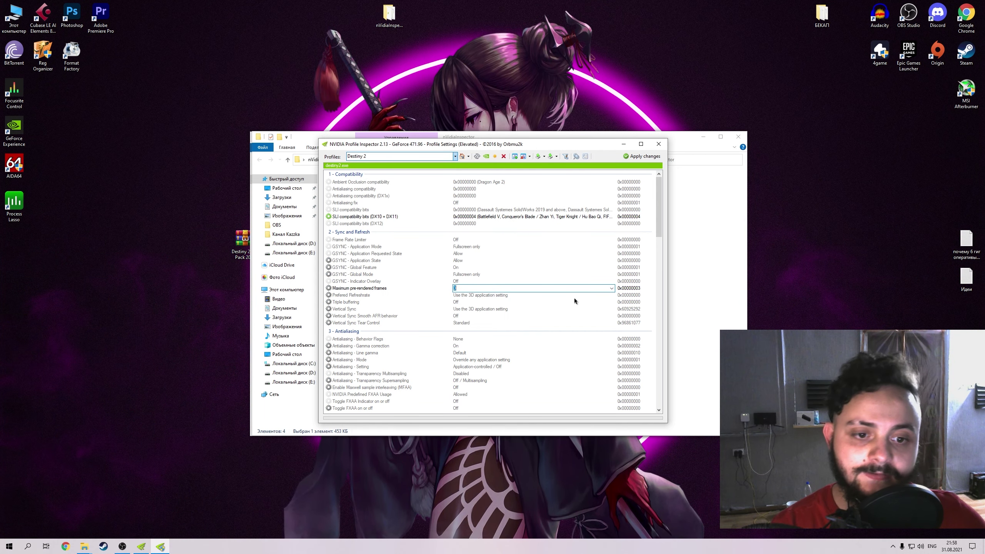
{"action": "left_click", "coordinate": [611, 289]}
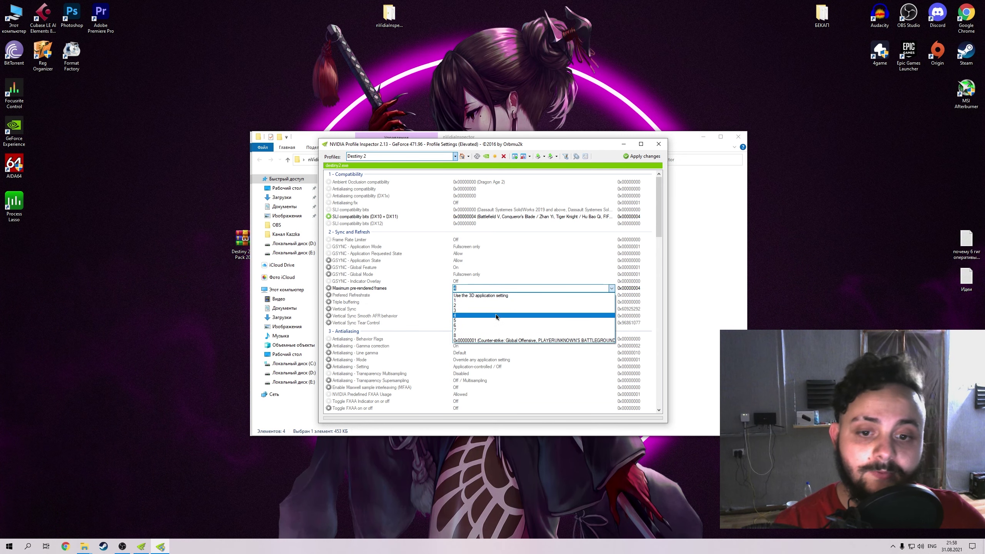
{"action": "left_click", "coordinate": [496, 320]}
Set Antialiasing - Transparency Supersampling to 0x00000008 AA_MODE_REPLAY_MODE_ALL and review the other available modes.
{"action": "scroll", "coordinate": [353, 219], "scroll_direction": "down", "scroll_amount": 5}
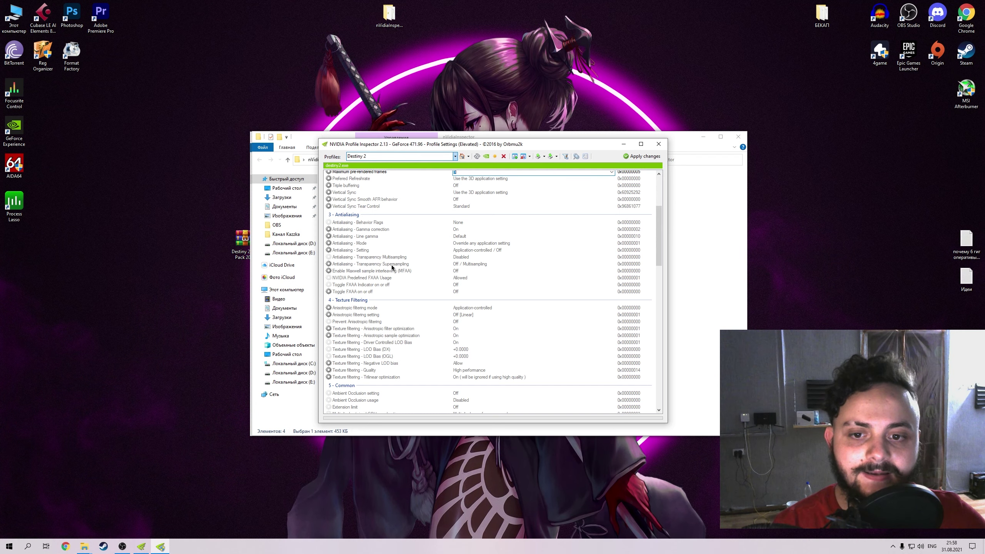
{"action": "left_click", "coordinate": [490, 264]}
{"action": "left_click", "coordinate": [594, 263]}
{"action": "left_click", "coordinate": [509, 307]}
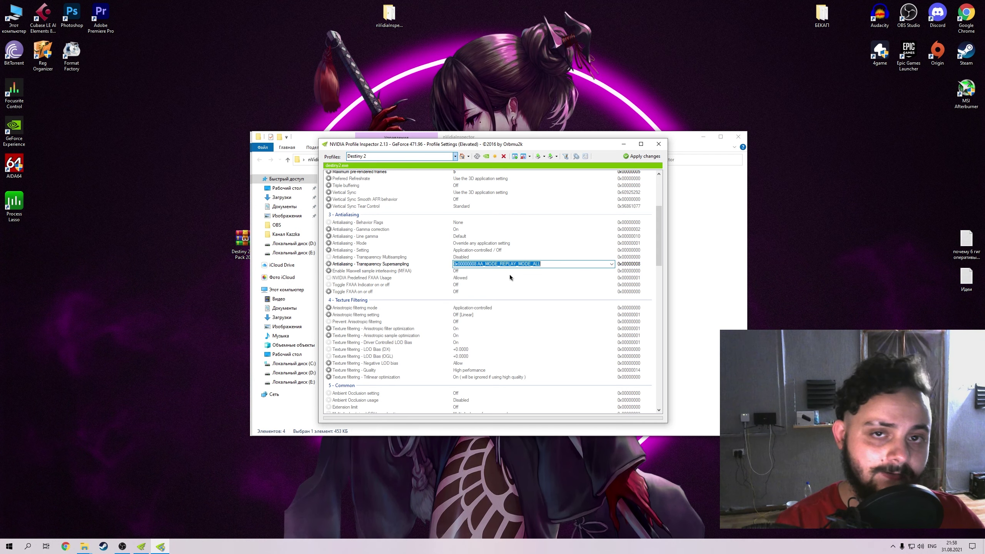
{"action": "key", "text": "alt+Down"}
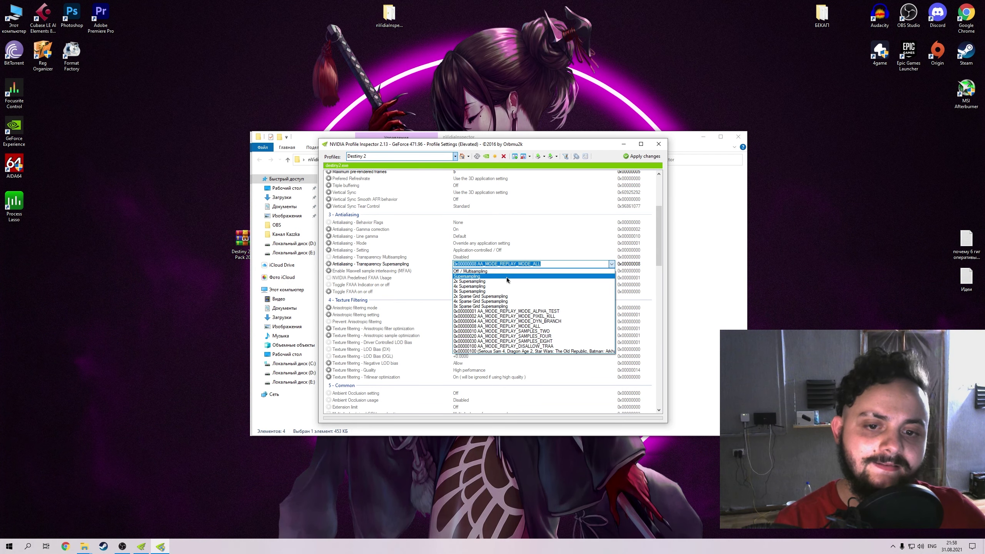
Check the options for Texture filtering - Quality, keeping High performance as the choice.
{"action": "scroll", "coordinate": [477, 273], "scroll_direction": "down", "scroll_amount": 4}
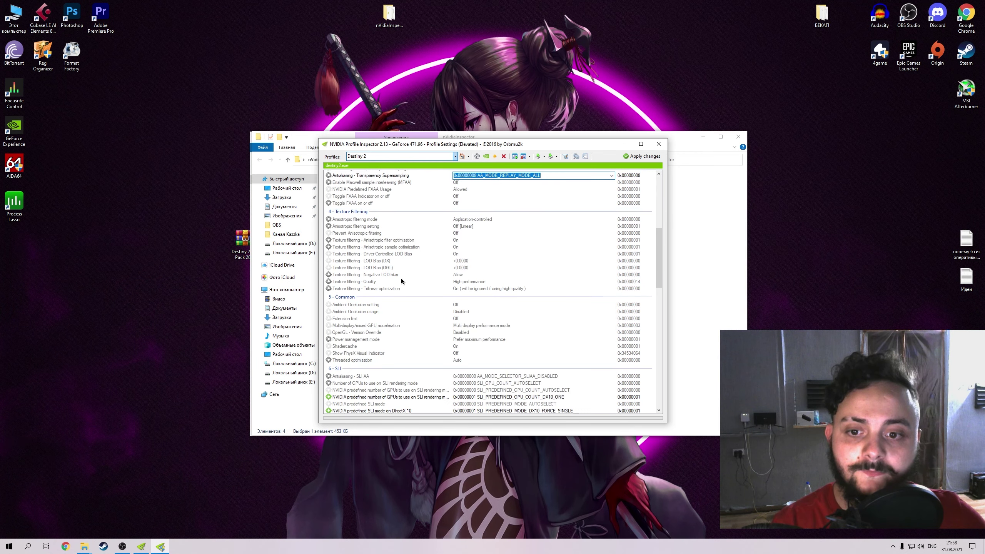
{"action": "left_click", "coordinate": [605, 281]}
{"action": "left_click", "coordinate": [609, 283]}
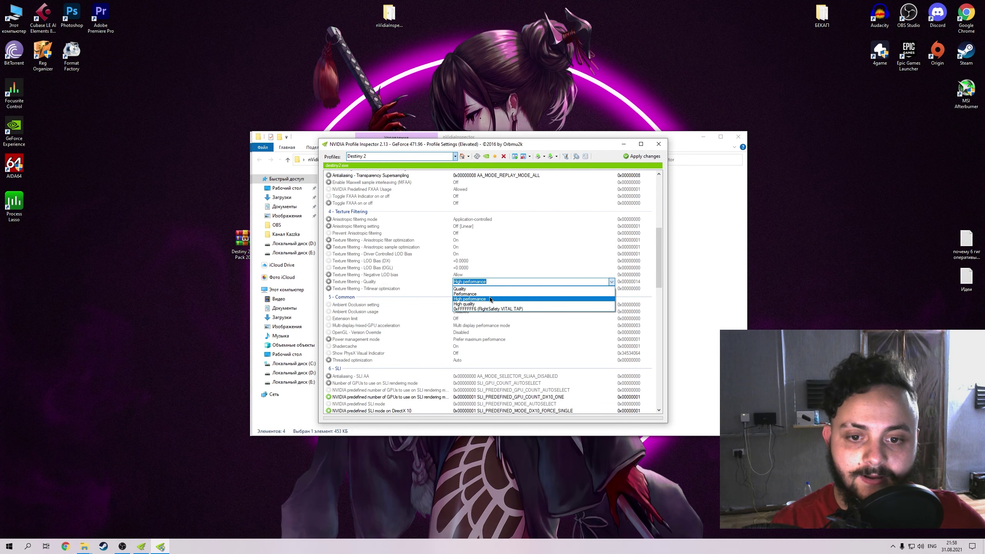
Set Texture filtering - LOD Bias (DX) to +1.0000 in the Destiny 2 profile.
{"action": "left_click", "coordinate": [387, 275]}
{"action": "left_click", "coordinate": [364, 260]}
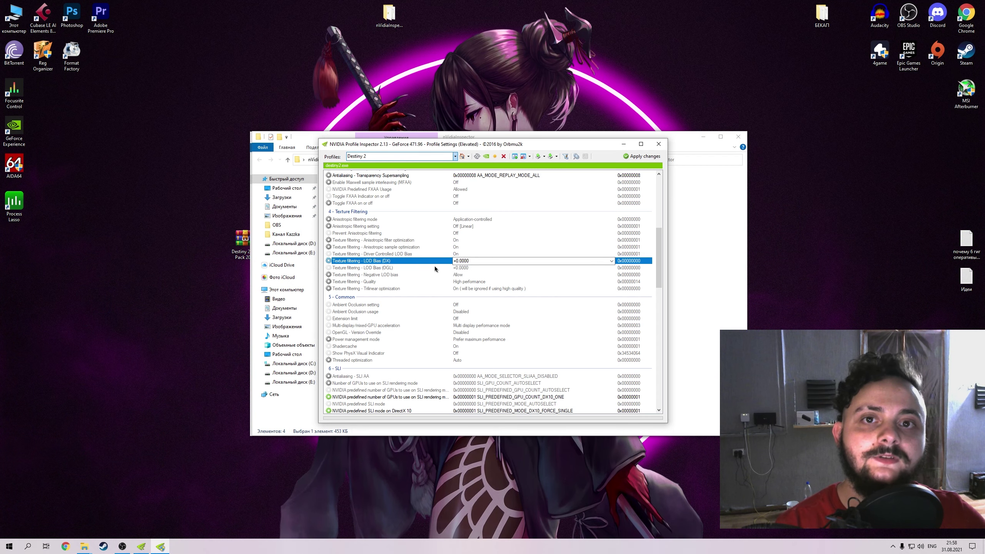
{"action": "left_click", "coordinate": [461, 261]}
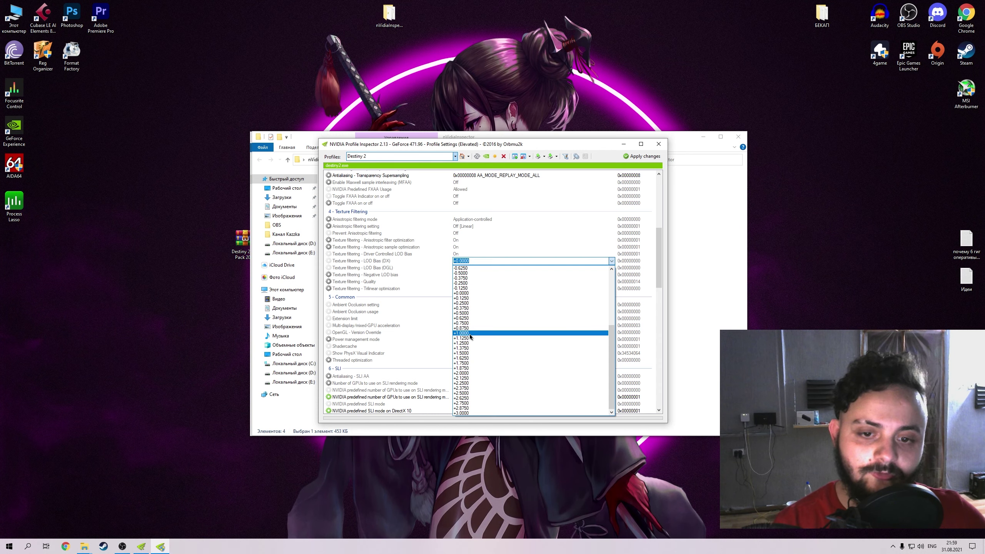
{"action": "left_click", "coordinate": [470, 333]}
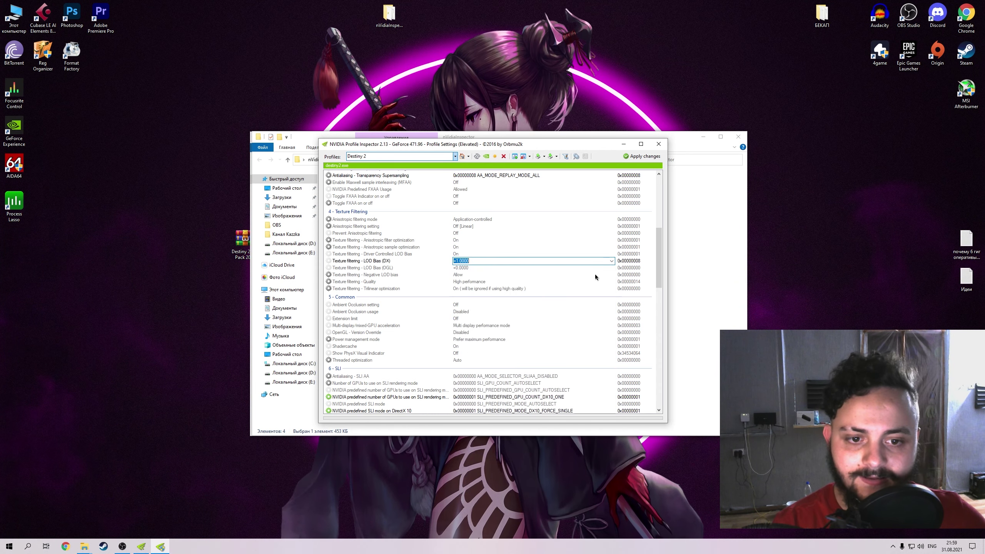
Set Texture filtering - LOD Bias (OGL) to +1.0000 in the Destiny 2 profile.
{"action": "left_click", "coordinate": [599, 269]}
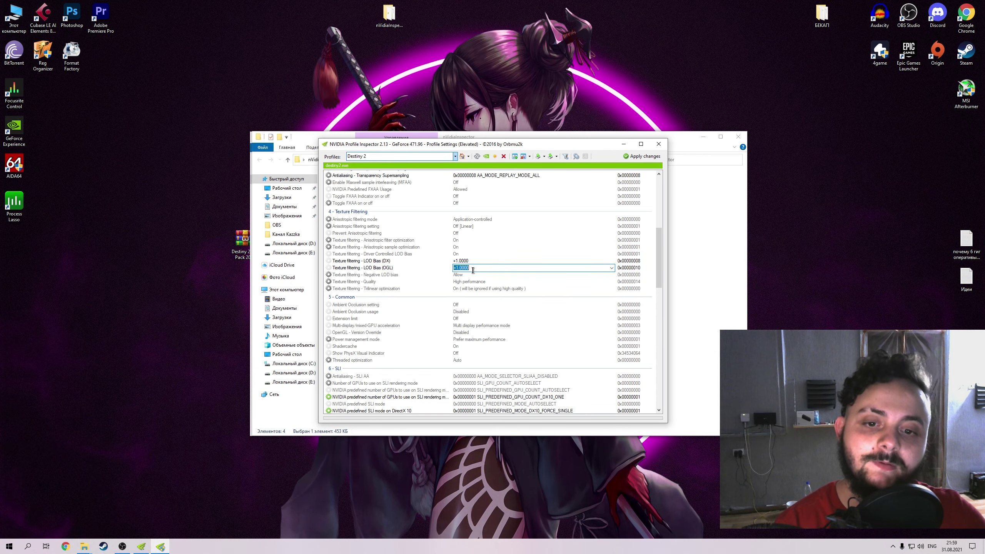
{"action": "scroll", "coordinate": [538, 293], "scroll_direction": "down", "scroll_amount": 2}
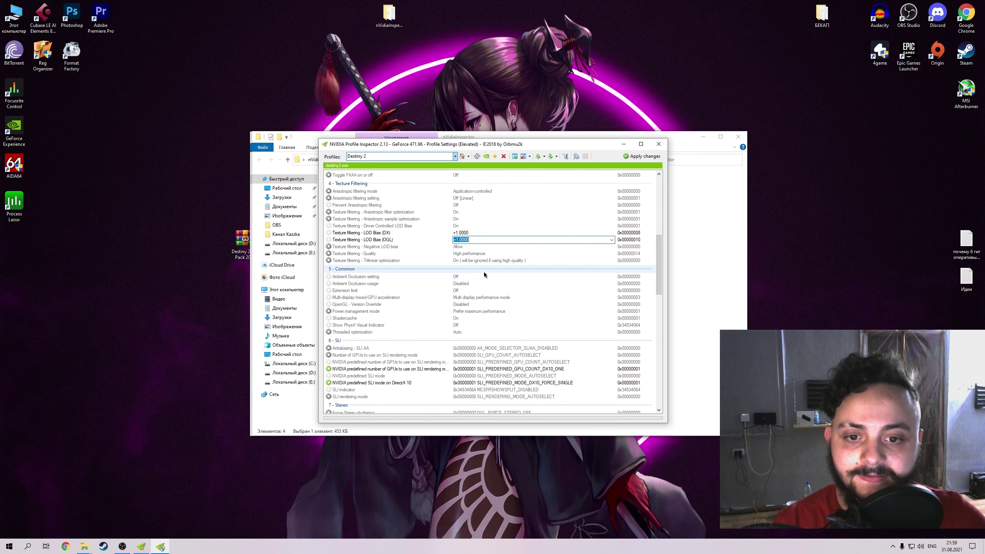
Set the Ambient Occlusion setting to Performance and apply the changes to the Destiny 2 profile.
{"action": "left_click", "coordinate": [472, 276]}
{"action": "left_click", "coordinate": [476, 278]}
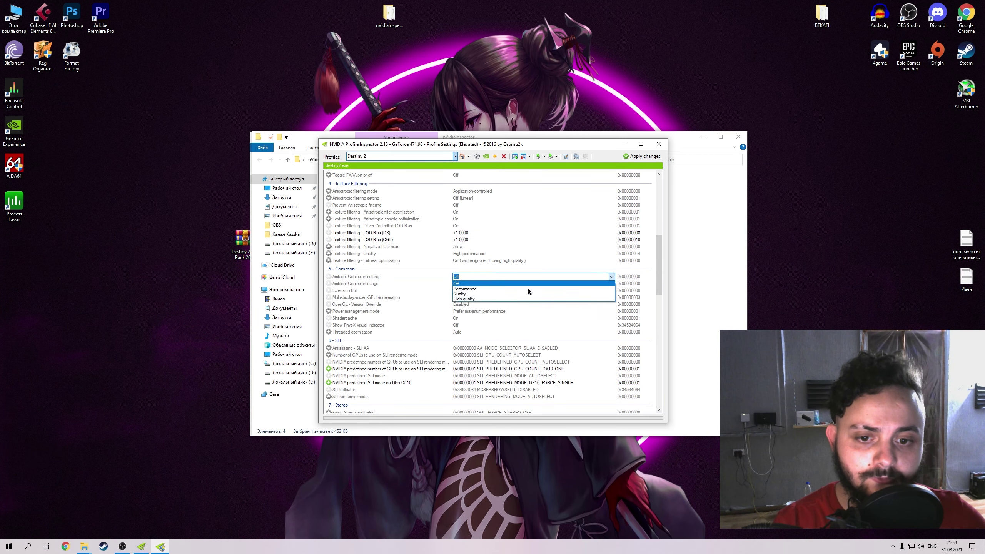
{"action": "left_click", "coordinate": [471, 289]}
{"action": "left_click", "coordinate": [640, 156]}
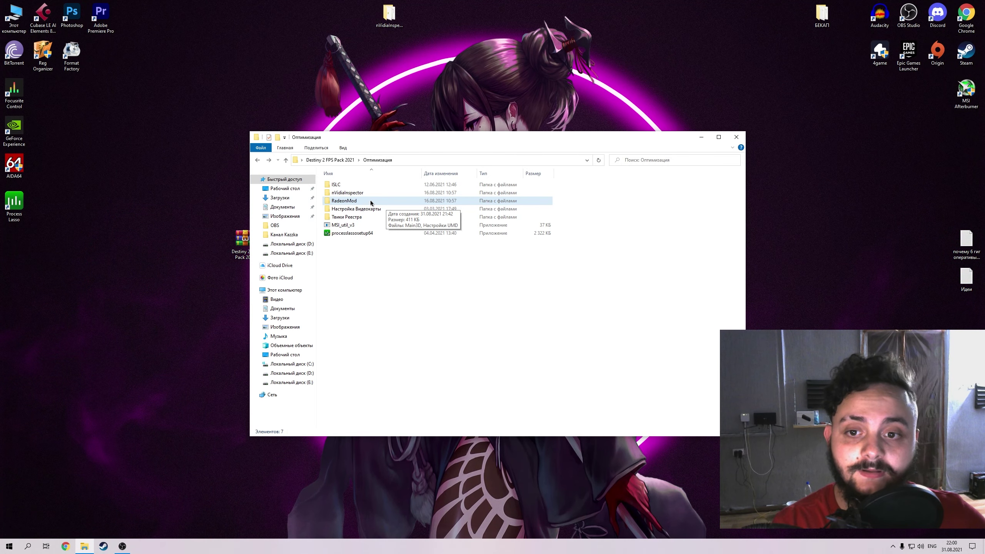
In the RadeonMod folder of the optimization pack, examine the Main3D image and the Настройки UMD text file for the Radeon settings.
{"action": "double_click", "coordinate": [370, 201]}
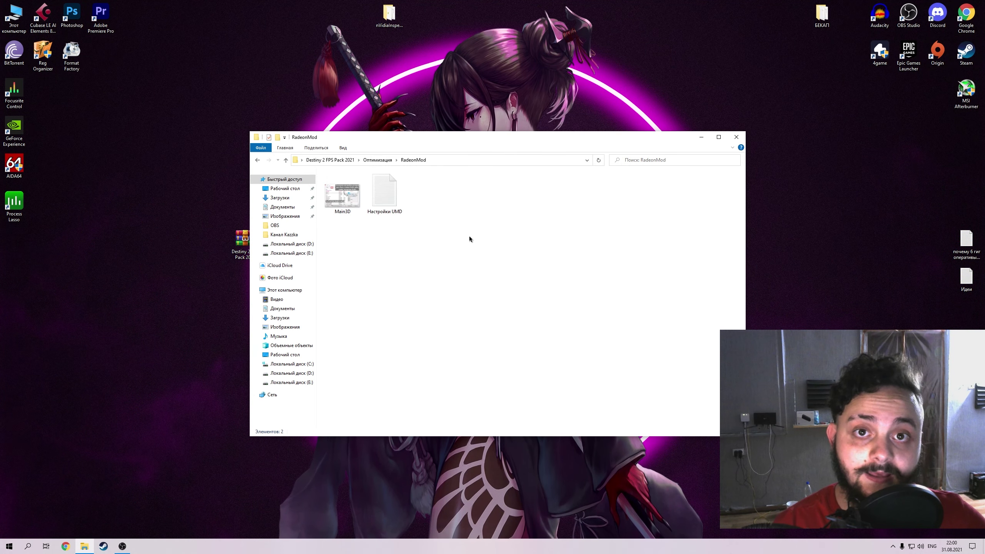
{"action": "double_click", "coordinate": [331, 197]}
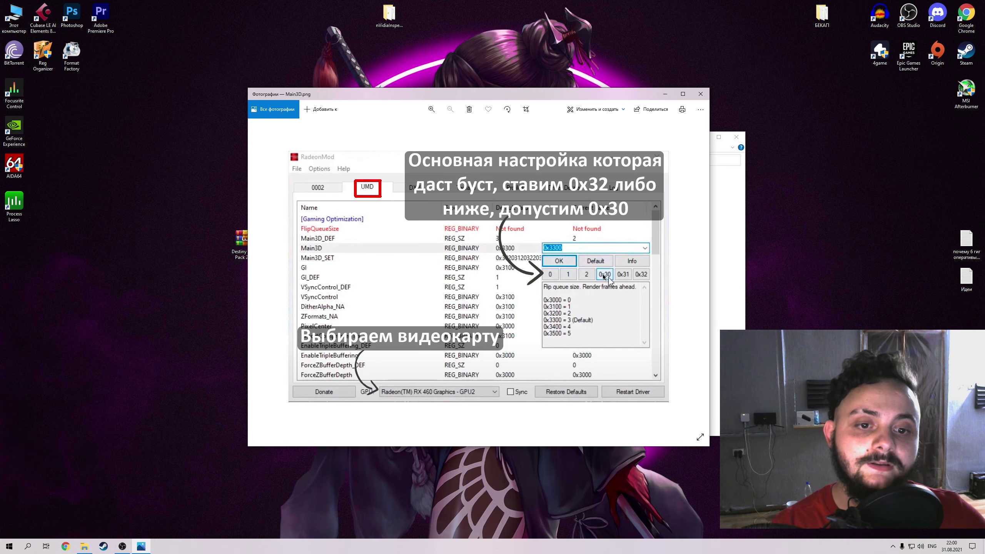
{"action": "key", "text": "alt+Tab"}
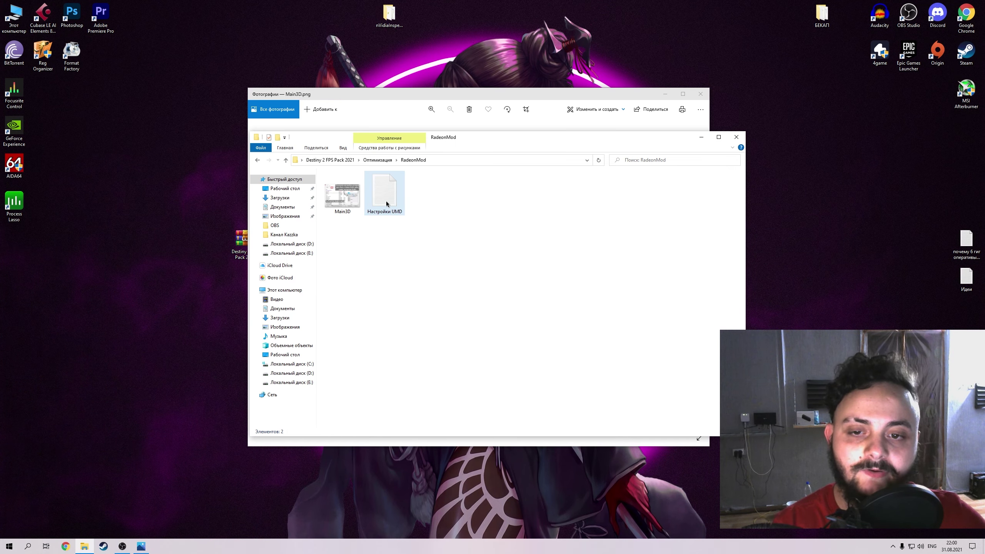
{"action": "double_click", "coordinate": [387, 200]}
{"action": "left_click", "coordinate": [447, 95]}
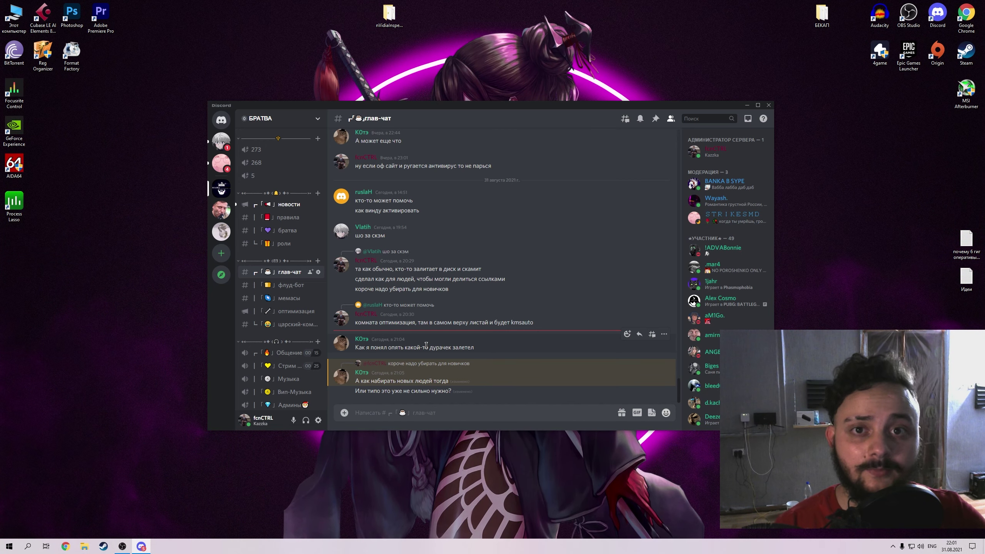
Turn off hardware acceleration (Аппаратное ускорение) in Discord's advanced user settings and confirm the change.
{"action": "left_click", "coordinate": [318, 421]}
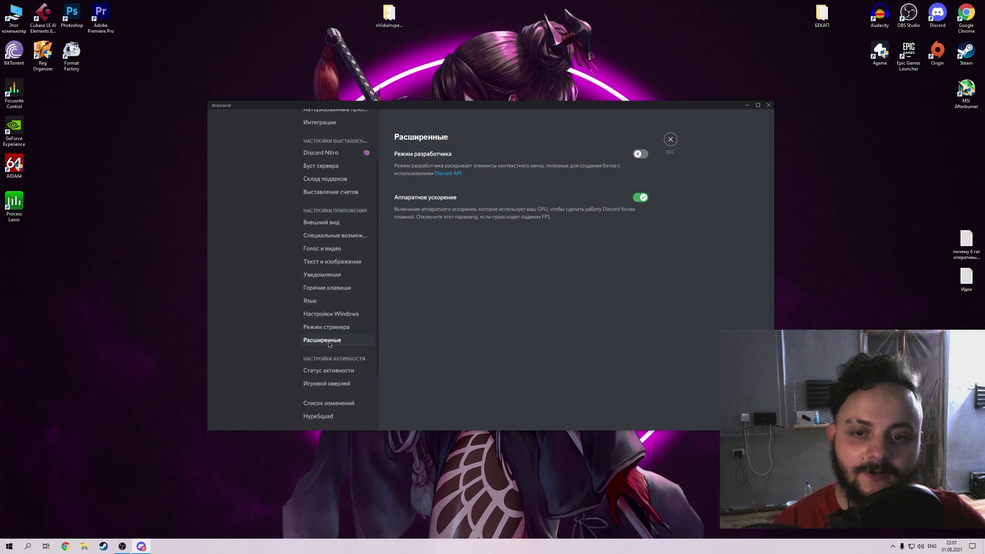
{"action": "left_click", "coordinate": [643, 197]}
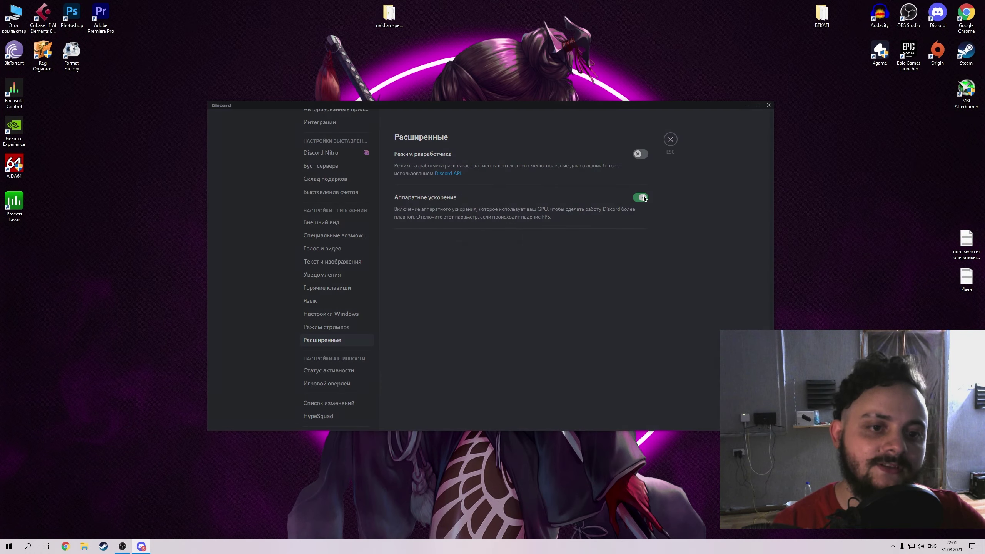
{"action": "left_click", "coordinate": [546, 292]}
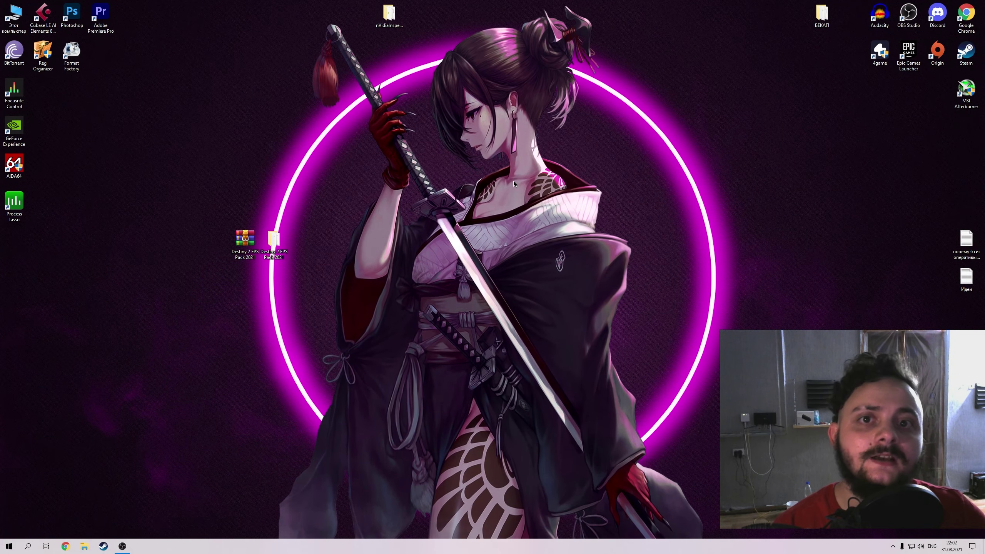
{"action": "right_click", "coordinate": [420, 186]}
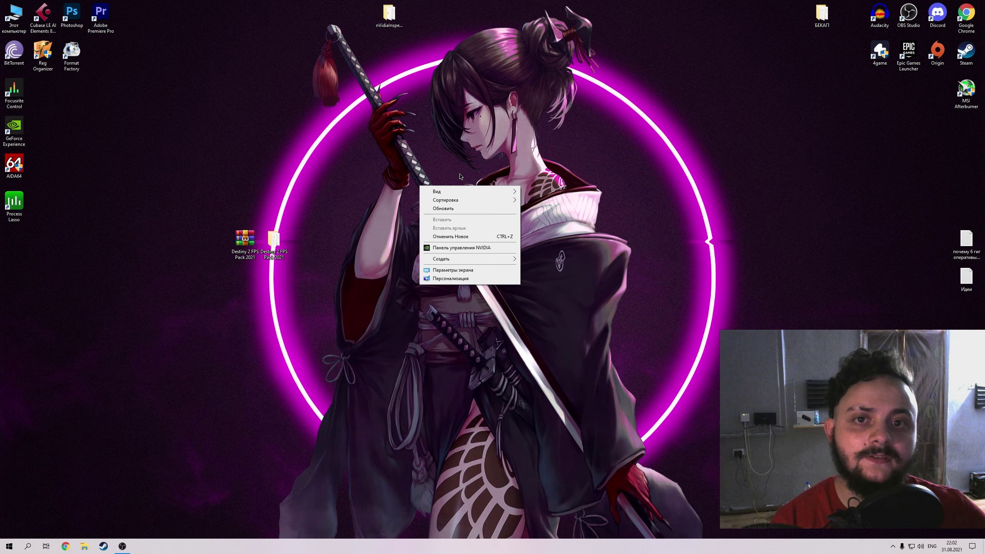
{"action": "left_click", "coordinate": [421, 175]}
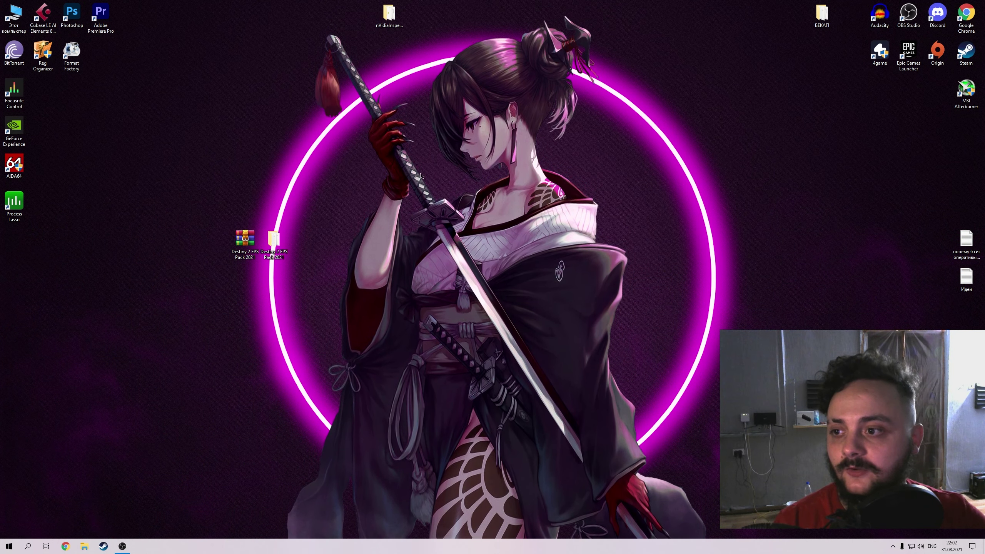
Check for graphics driver updates in GeForce Experience, then close it.
{"action": "left_click", "coordinate": [15, 133]}
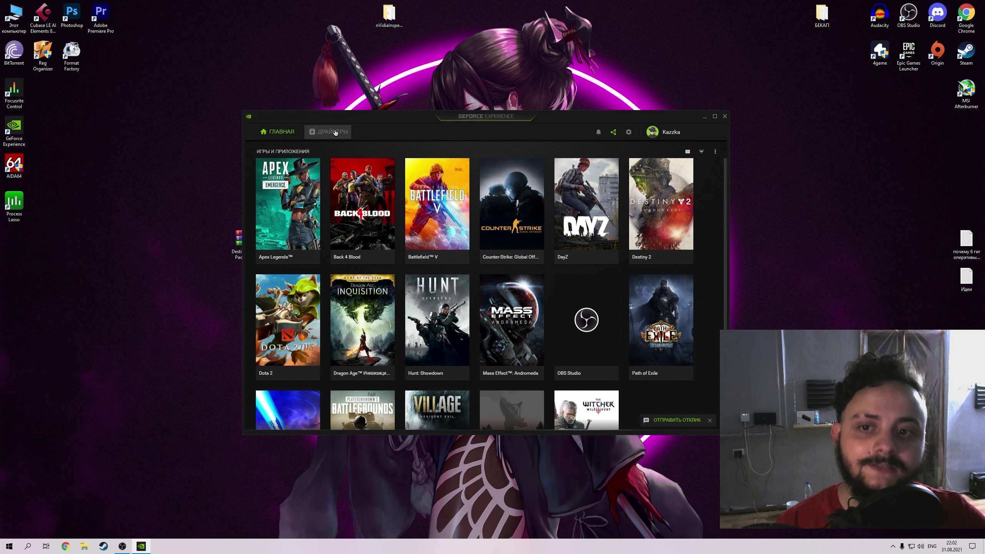
{"action": "left_click", "coordinate": [336, 133]}
{"action": "left_click", "coordinate": [632, 154]}
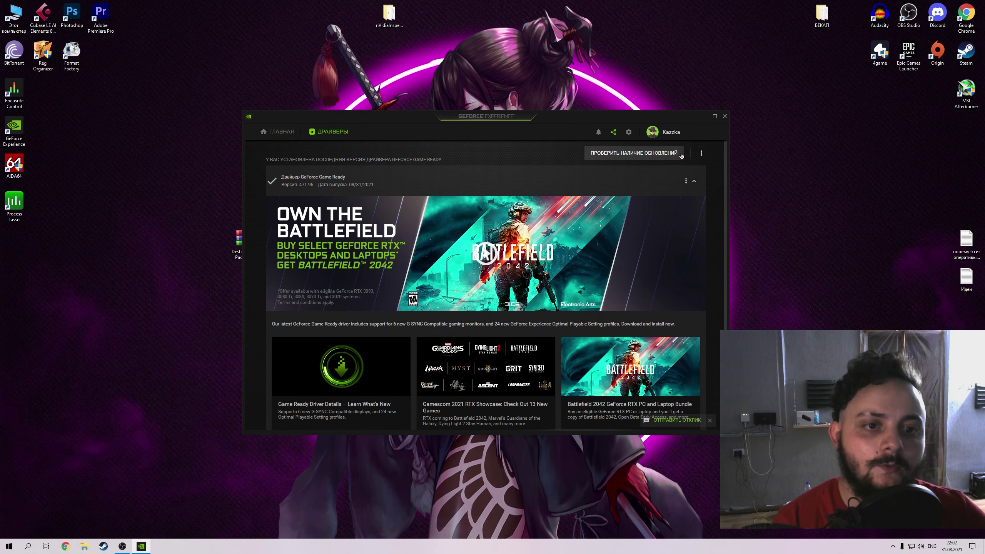
{"action": "left_click", "coordinate": [724, 116]}
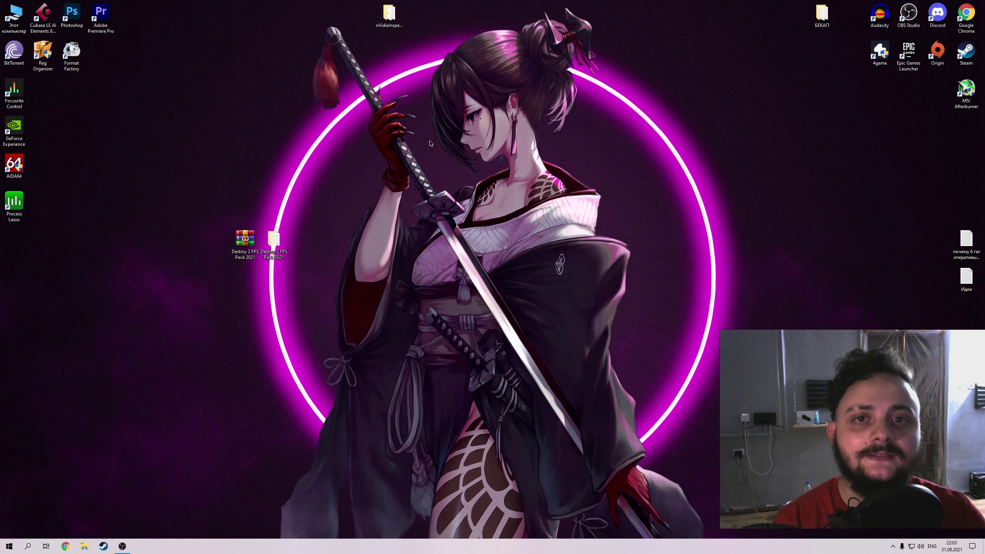